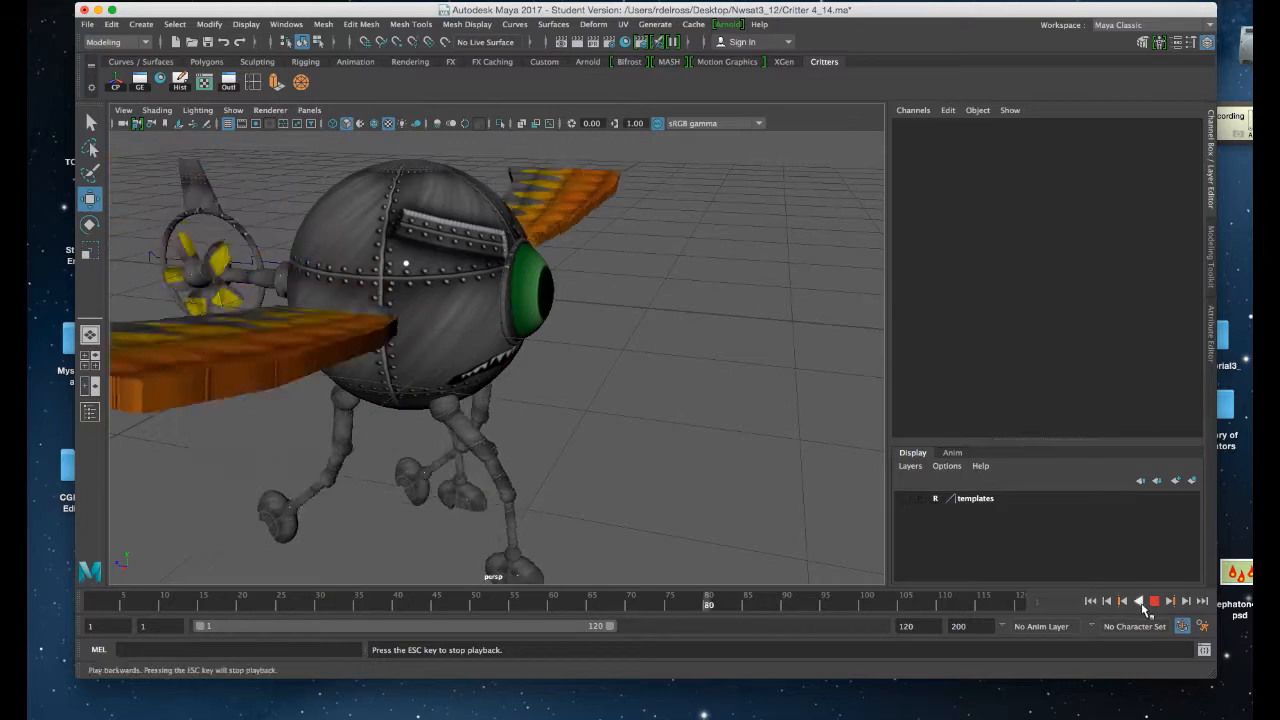
# - Stop the animation playback and frame the separate cone-tipped arm in the perspective view
pyautogui.press('Escape')
pyautogui.keyDown('alt'); pyautogui.moveTo(715, 416); pyautogui.dragTo(677, 334, button='right'); pyautogui.keyUp('alt')
pyautogui.keyDown('alt'); pyautogui.moveTo(679, 335); pyautogui.dragTo(605, 371, button='middle'); pyautogui.keyUp('alt')
pyautogui.keyDown('alt'); pyautogui.moveTo(605, 371); pyautogui.dragTo(632, 345); pyautogui.keyUp('alt')
pyautogui.keyDown('alt'); pyautogui.moveTo(640, 337); pyautogui.dragTo(581, 363, button='middle'); pyautogui.keyUp('alt')
pyautogui.keyDown('alt'); pyautogui.moveTo(581, 363); pyautogui.dragTo(588, 427, button='right'); pyautogui.keyUp('alt')
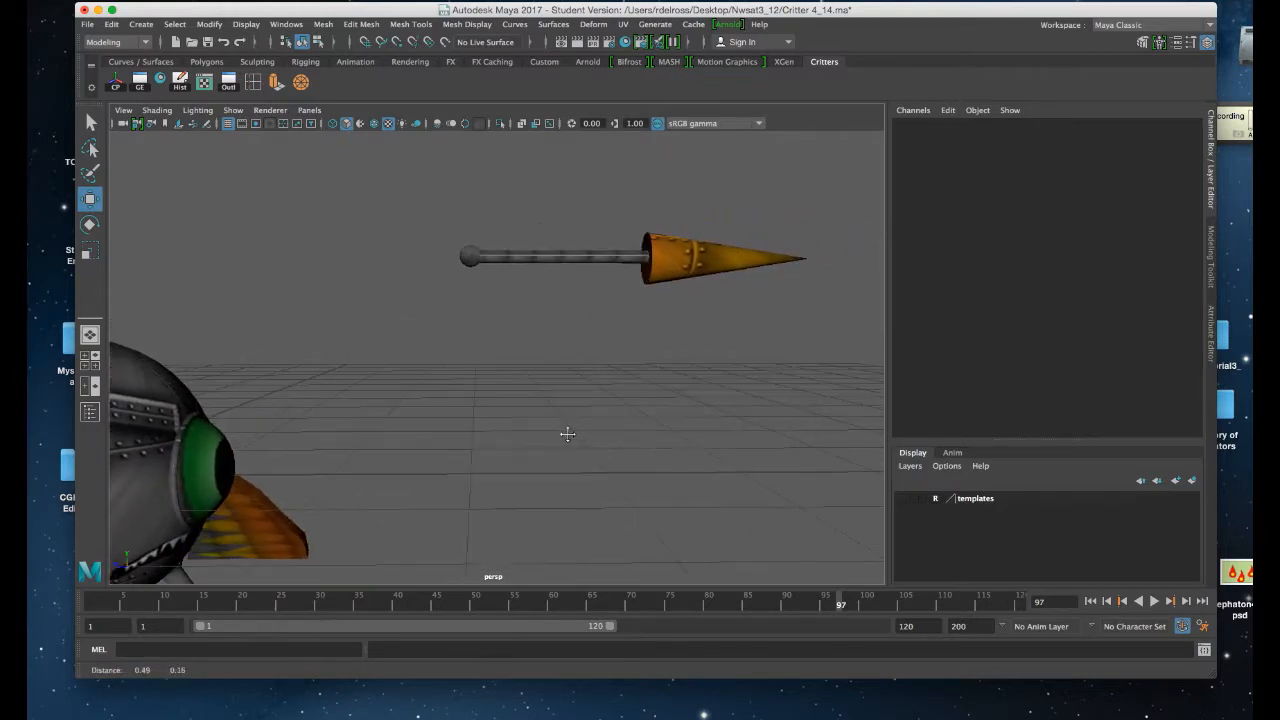
pyautogui.keyDown('alt'); pyautogui.moveTo(603, 406); pyautogui.dragTo(586, 413); pyautogui.keyUp('alt')
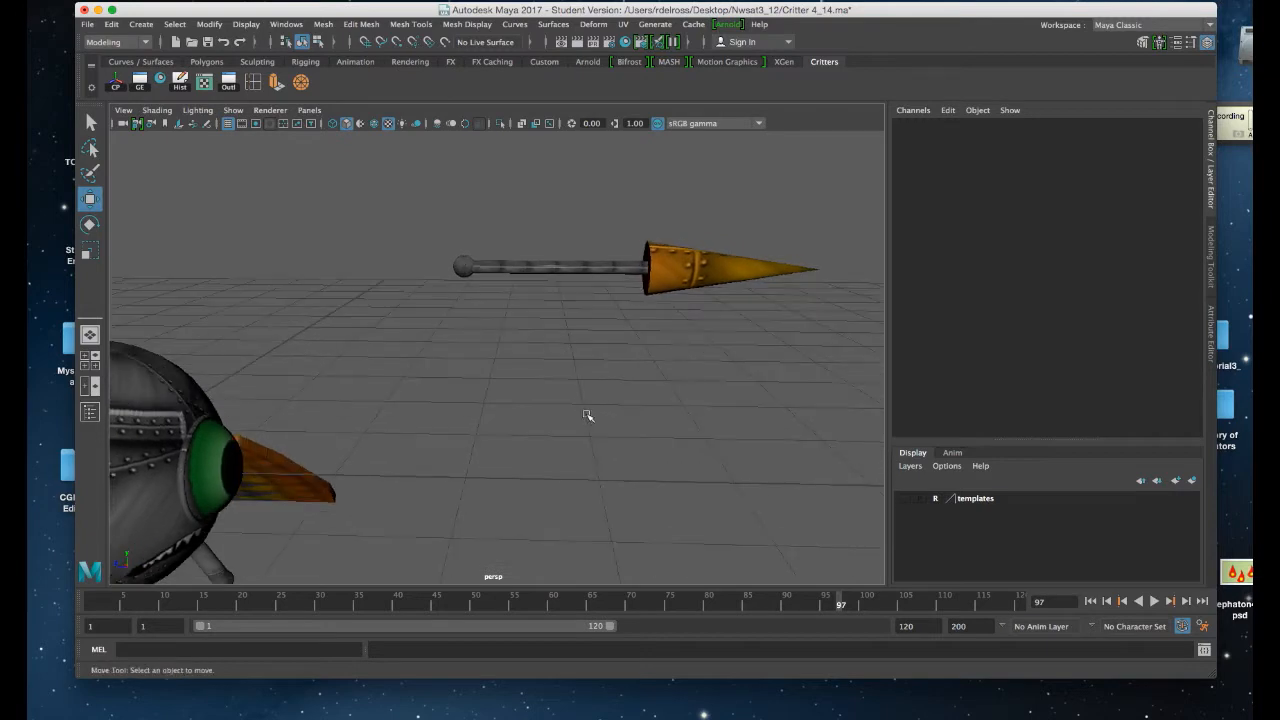
pyautogui.keyDown('alt'); pyautogui.moveTo(553, 377); pyautogui.dragTo(549, 294, button='right'); pyautogui.keyUp('alt')
# - Combine the arm's cylinder and its end sphere into one mesh and delete the mesh's construction history
pyautogui.click(570, 280)
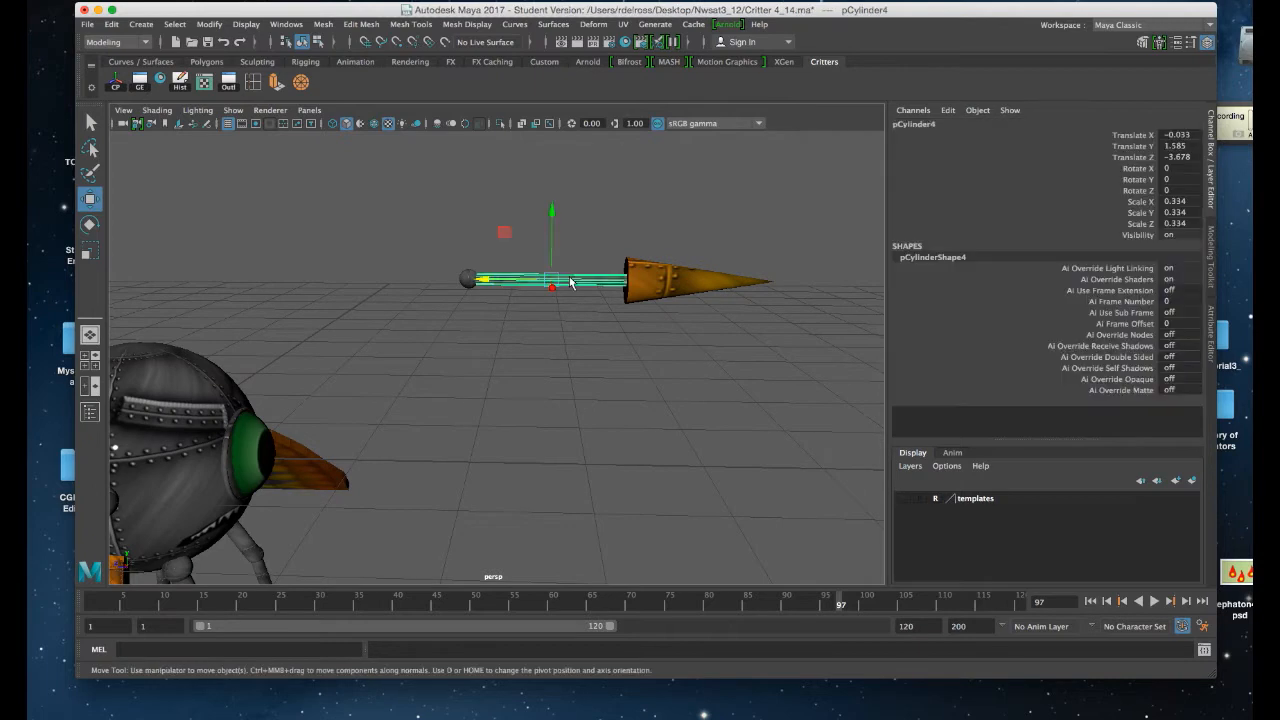
pyautogui.click(465, 281)
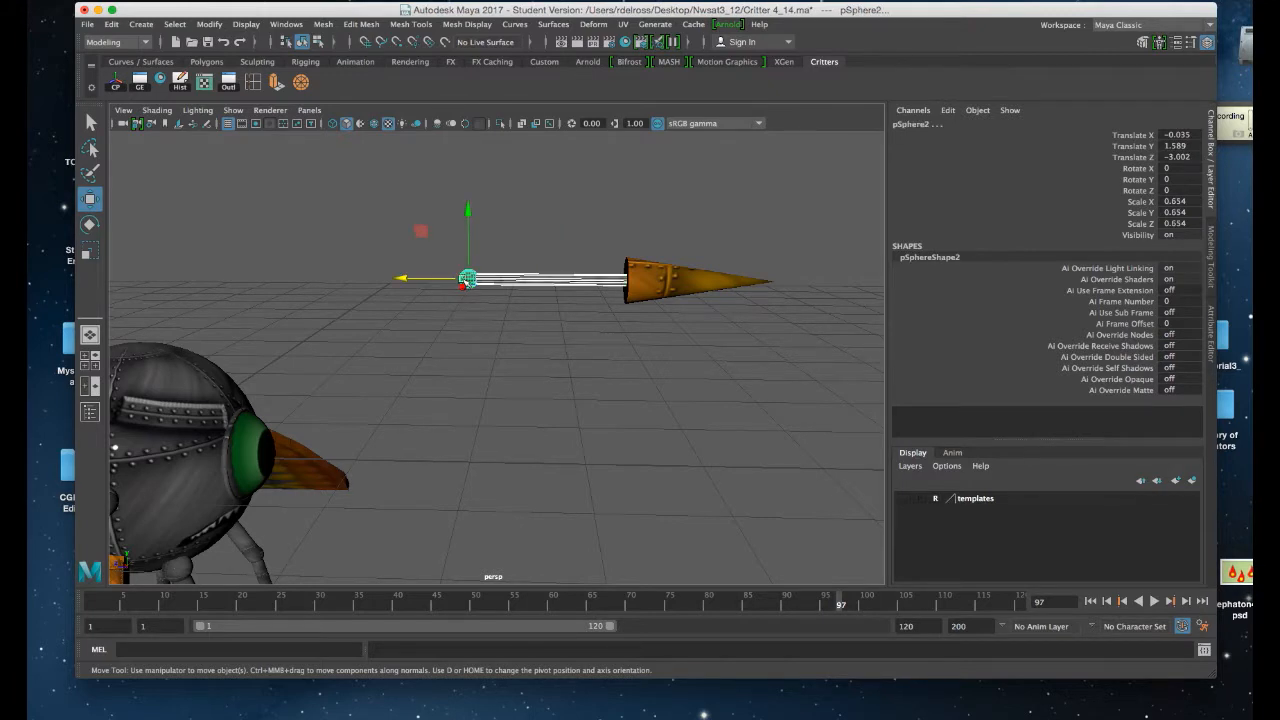
pyautogui.press('space')
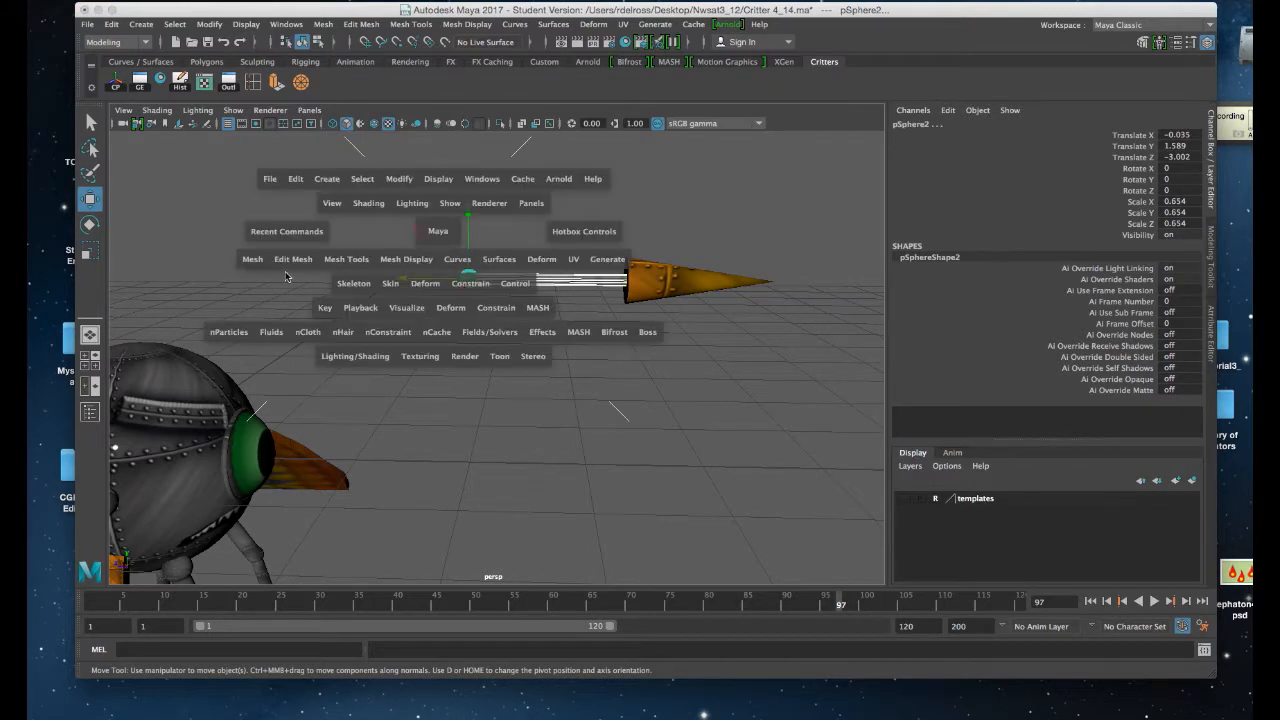
pyautogui.click(253, 263)
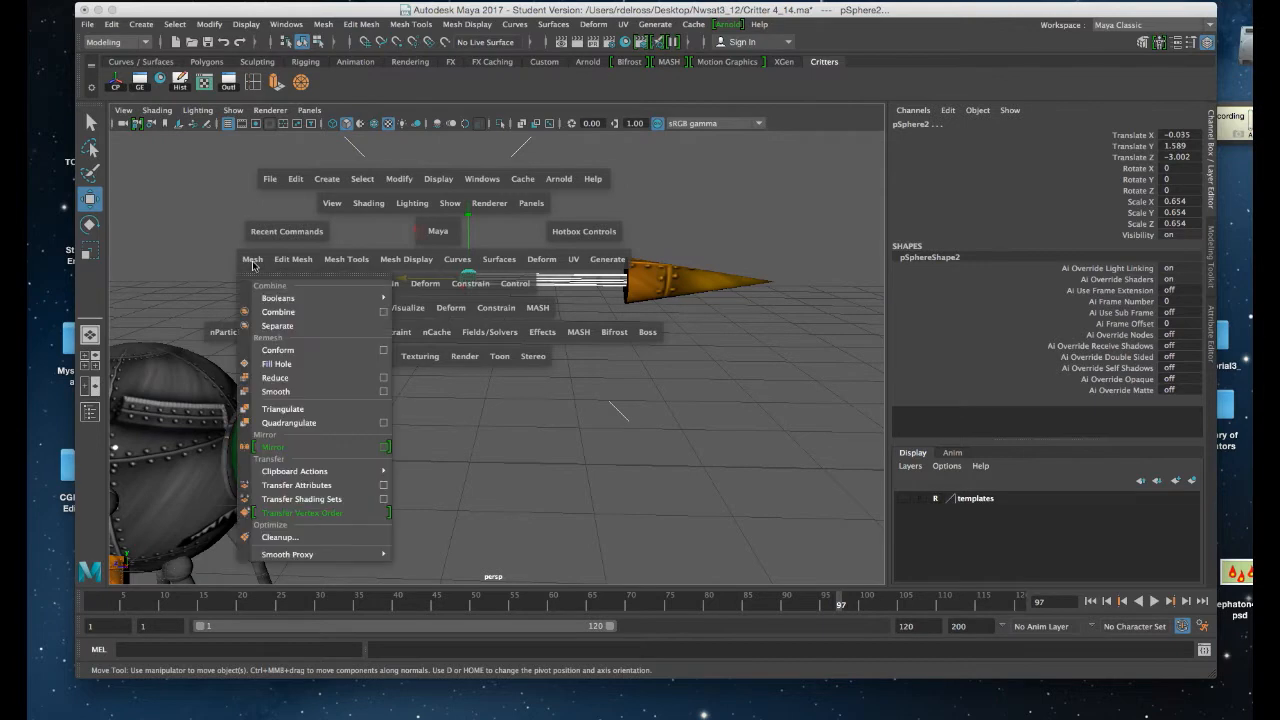
pyautogui.click(266, 313)
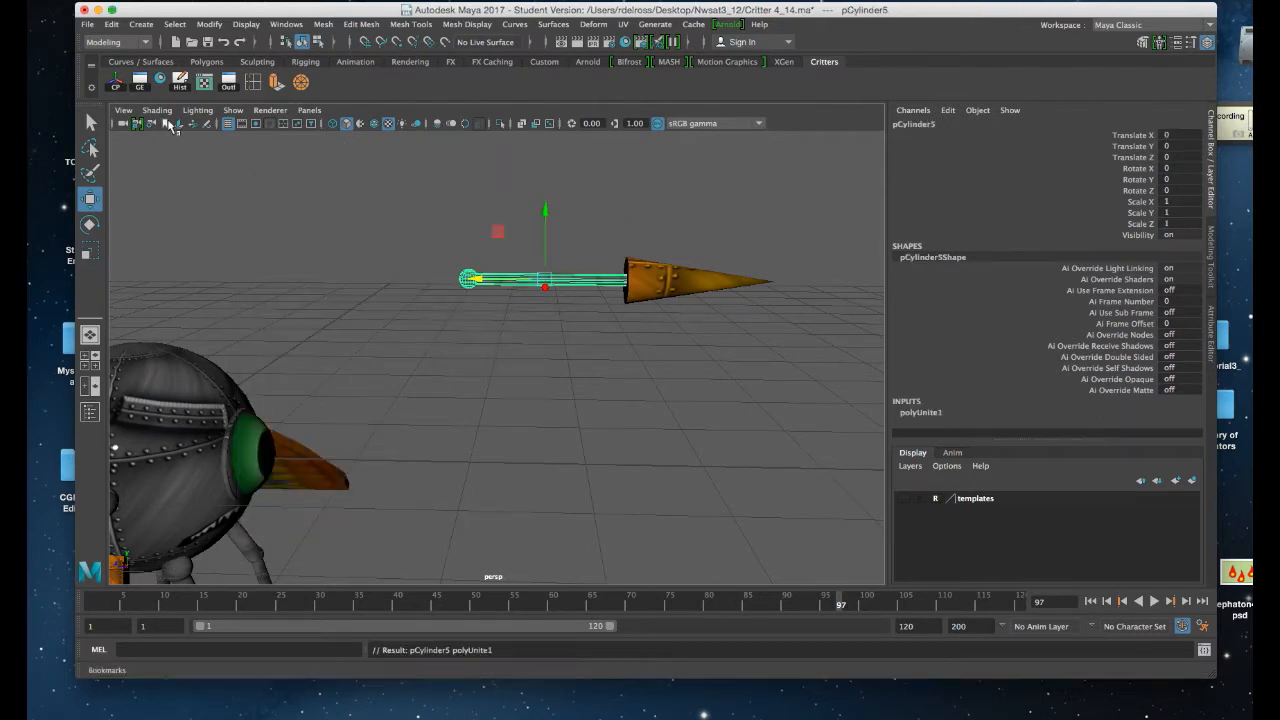
pyautogui.click(180, 85)
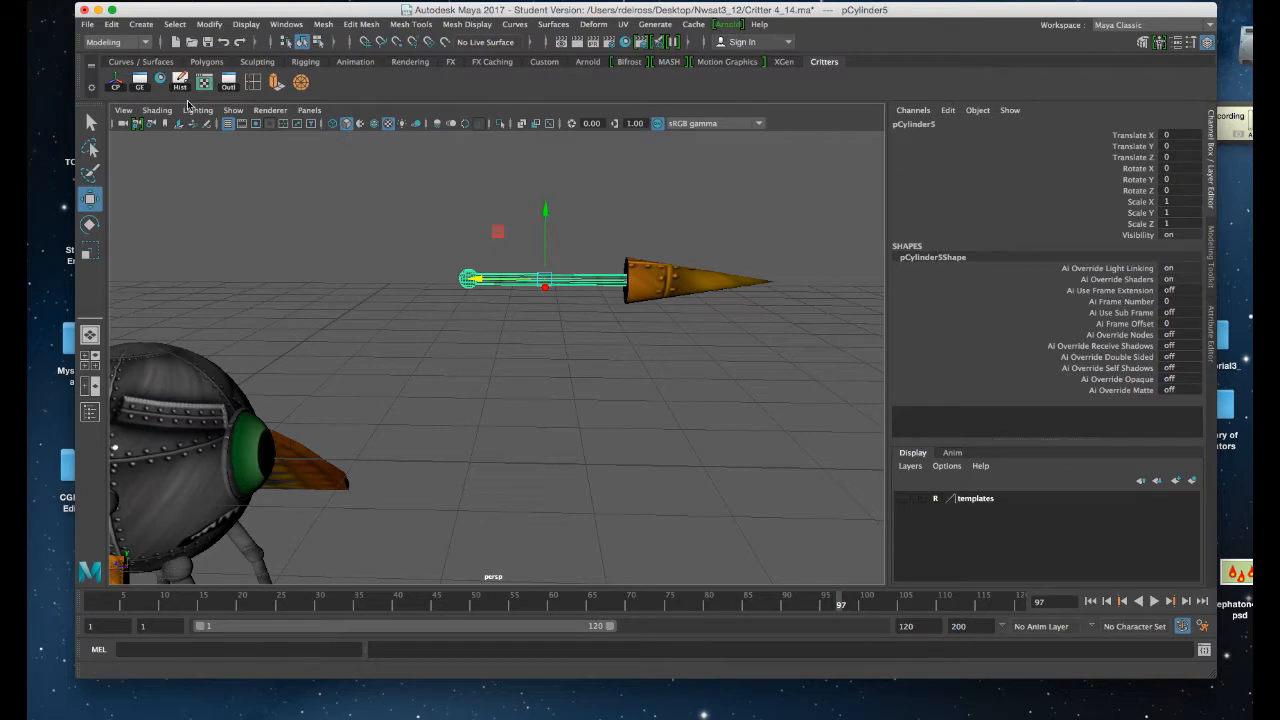
# - Save the scene and place a duplicate of the combined arm segment end to end with it, at Translate Z about 1.366
pyautogui.press('super+s')
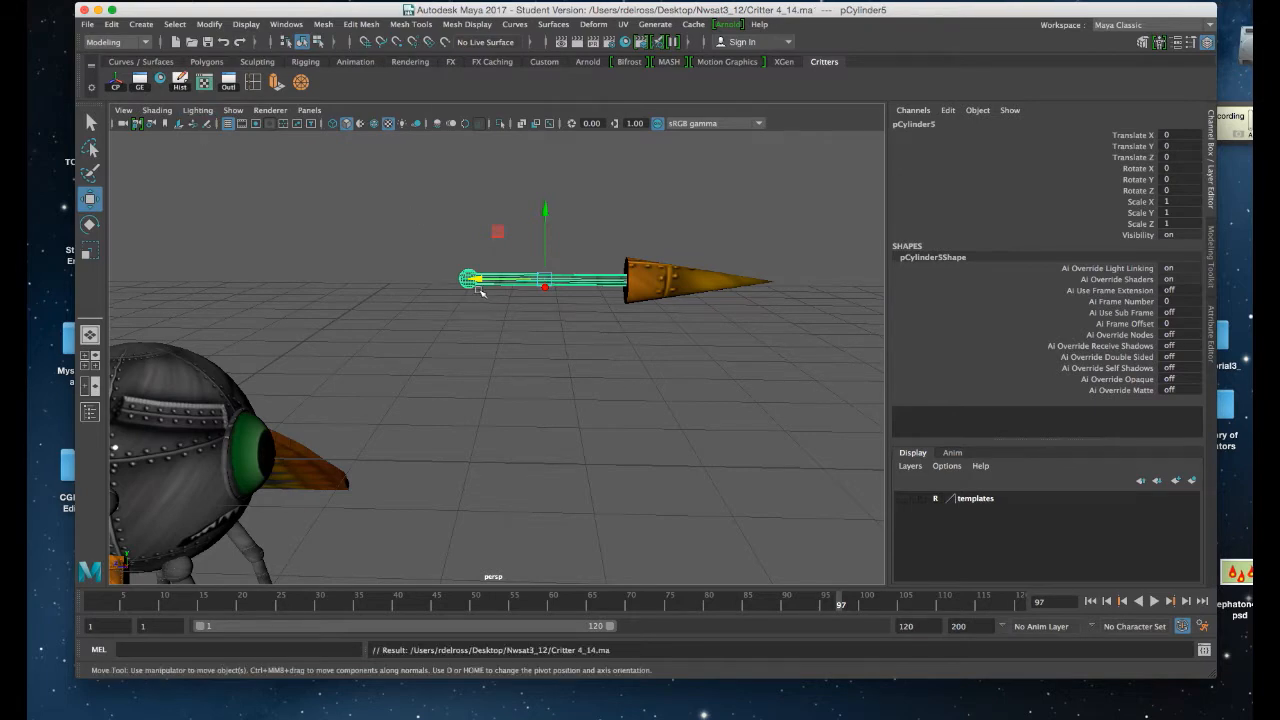
pyautogui.press('super+d')
pyautogui.moveTo(478, 280); pyautogui.dragTo(386, 278)
pyautogui.keyDown('alt'); pyautogui.moveTo(386, 278); pyautogui.dragTo(449, 383, button='right'); pyautogui.keyUp('alt')
pyautogui.keyDown('alt'); pyautogui.moveTo(449, 383); pyautogui.dragTo(471, 411, button='middle'); pyautogui.keyUp('alt')
pyautogui.keyDown('alt'); pyautogui.moveTo(471, 411); pyautogui.dragTo(377, 258, button='right'); pyautogui.keyUp('alt')
pyautogui.keyDown('alt'); pyautogui.moveTo(376, 258); pyautogui.dragTo(530, 324); pyautogui.keyUp('alt')
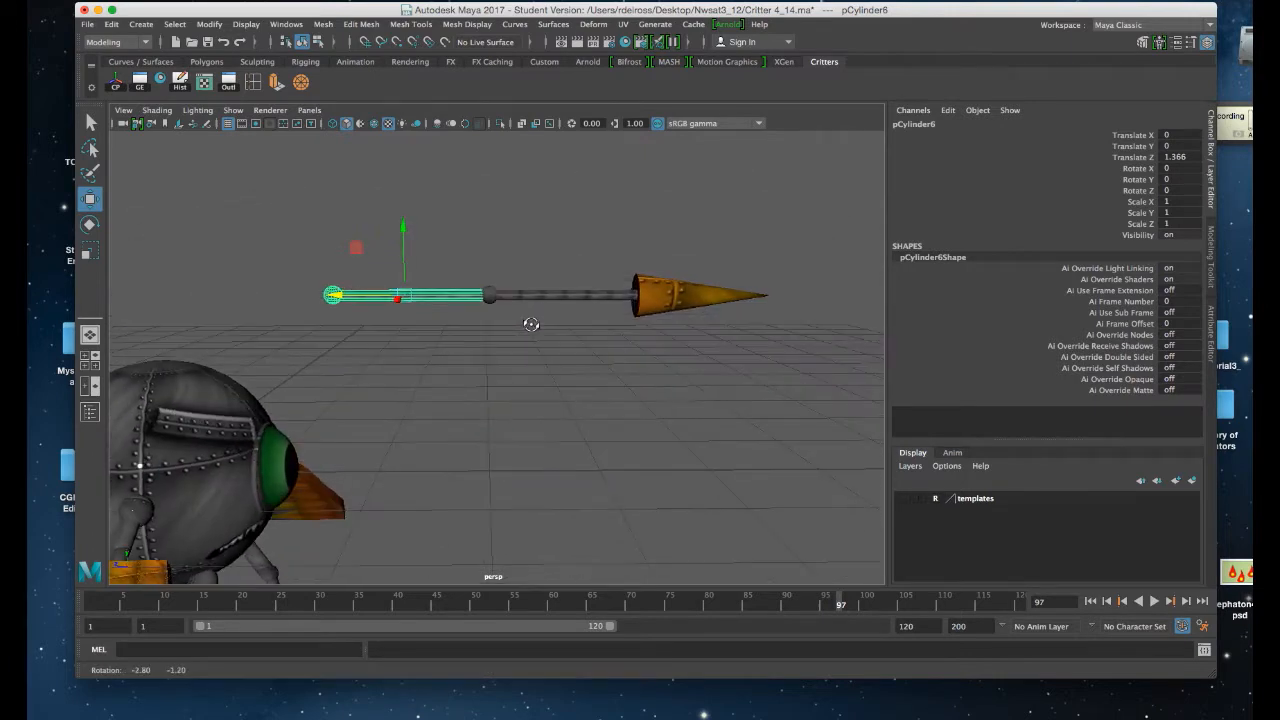
# - Combine the cone with the arm segment attached to it into a single mesh
pyautogui.click(616, 293)
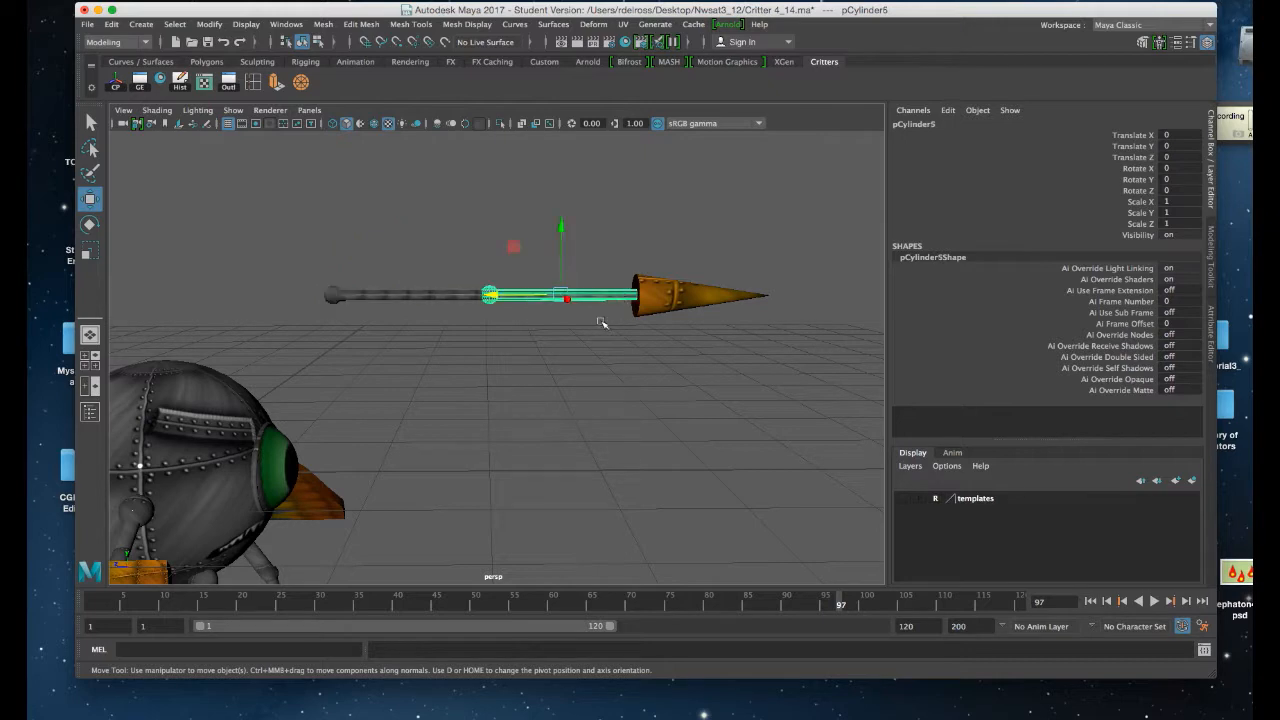
pyautogui.click(703, 301)
pyautogui.keyDown('alt'); pyautogui.moveTo(703, 301); pyautogui.dragTo(688, 293); pyautogui.keyUp('alt')
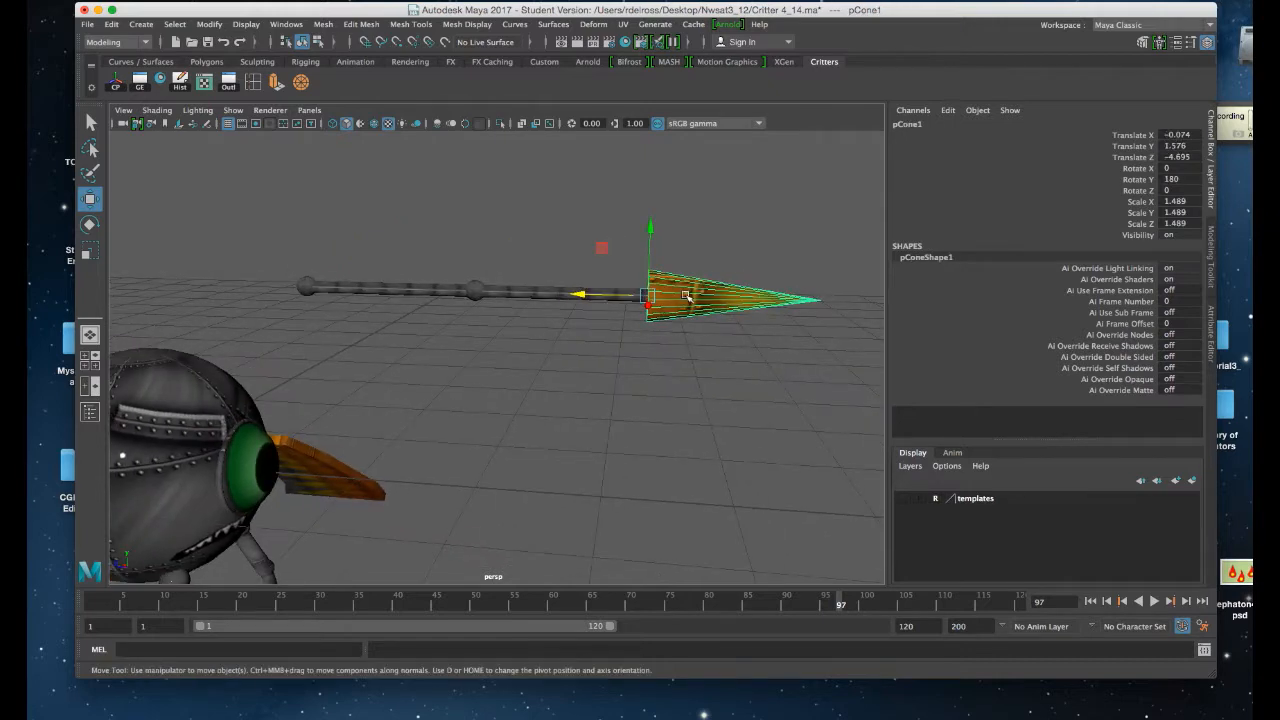
pyautogui.click(539, 297)
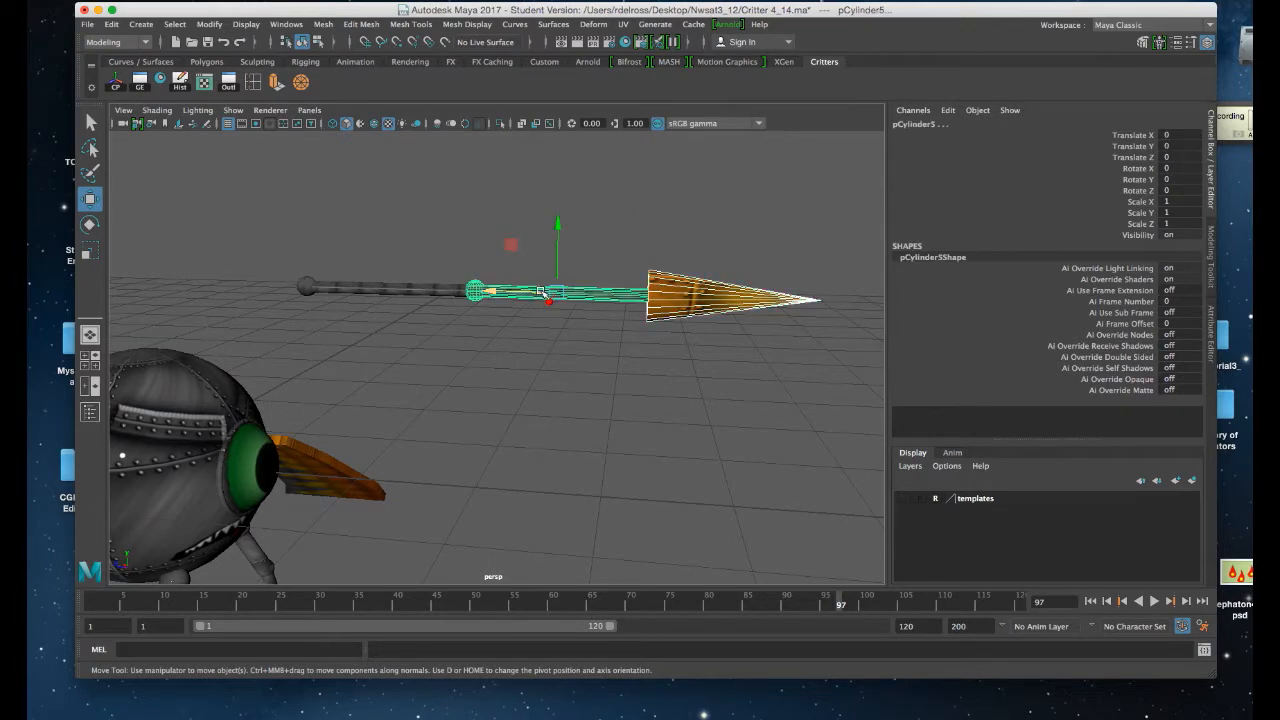
pyautogui.press('space')
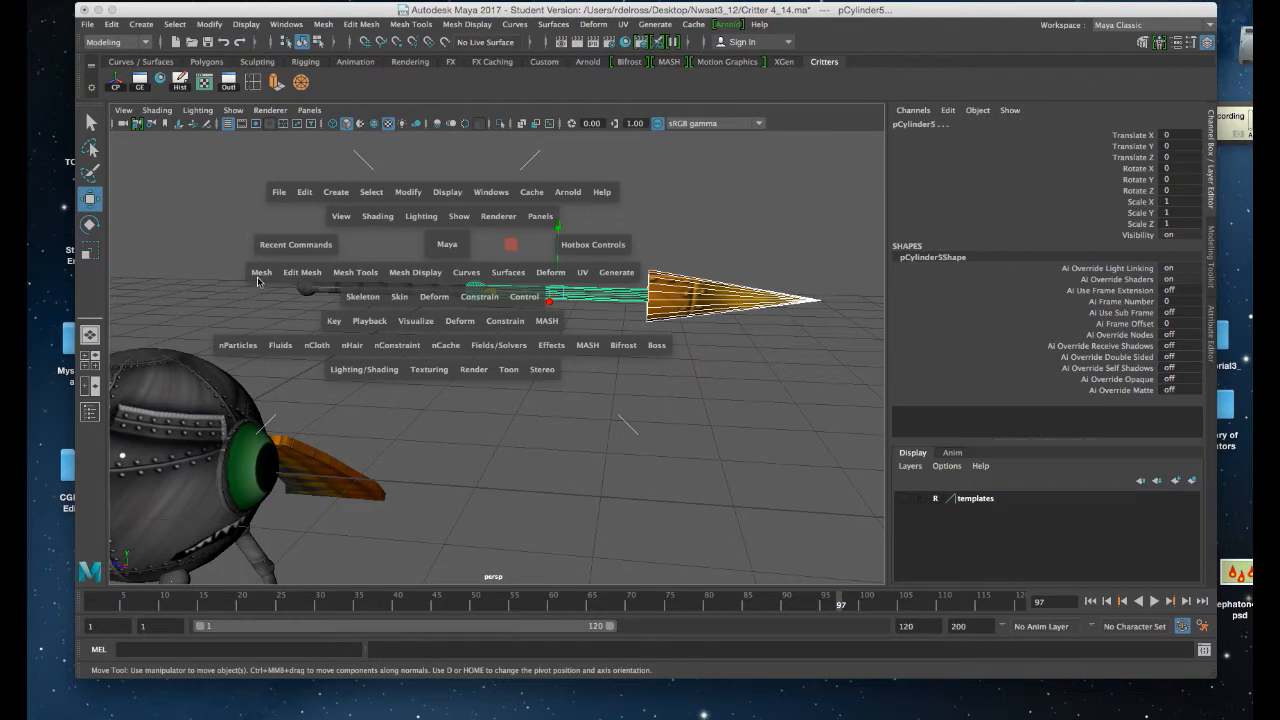
pyautogui.click(260, 272)
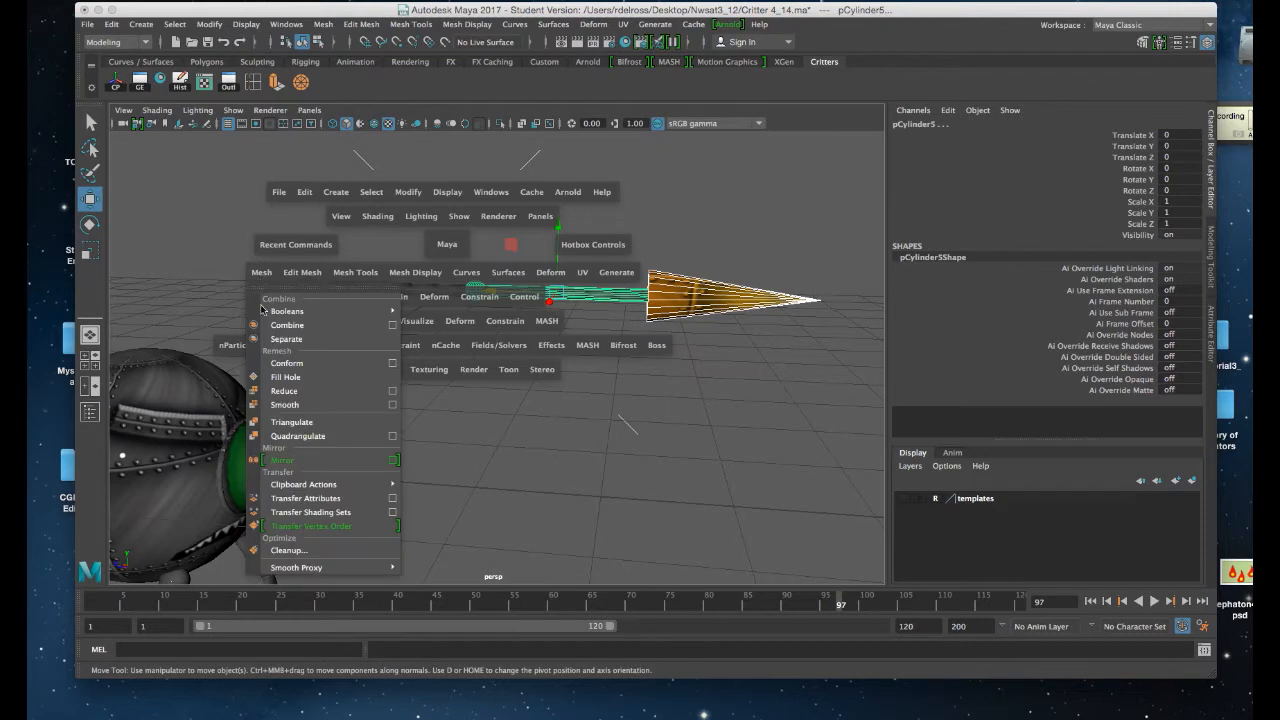
pyautogui.click(309, 330)
# - Center the pivot of the combined cone and segment mesh and delete its construction history
pyautogui.click(117, 84)
pyautogui.click(180, 82)
pyautogui.keyDown('alt'); pyautogui.moveTo(415, 231); pyautogui.dragTo(437, 254); pyautogui.keyUp('alt')
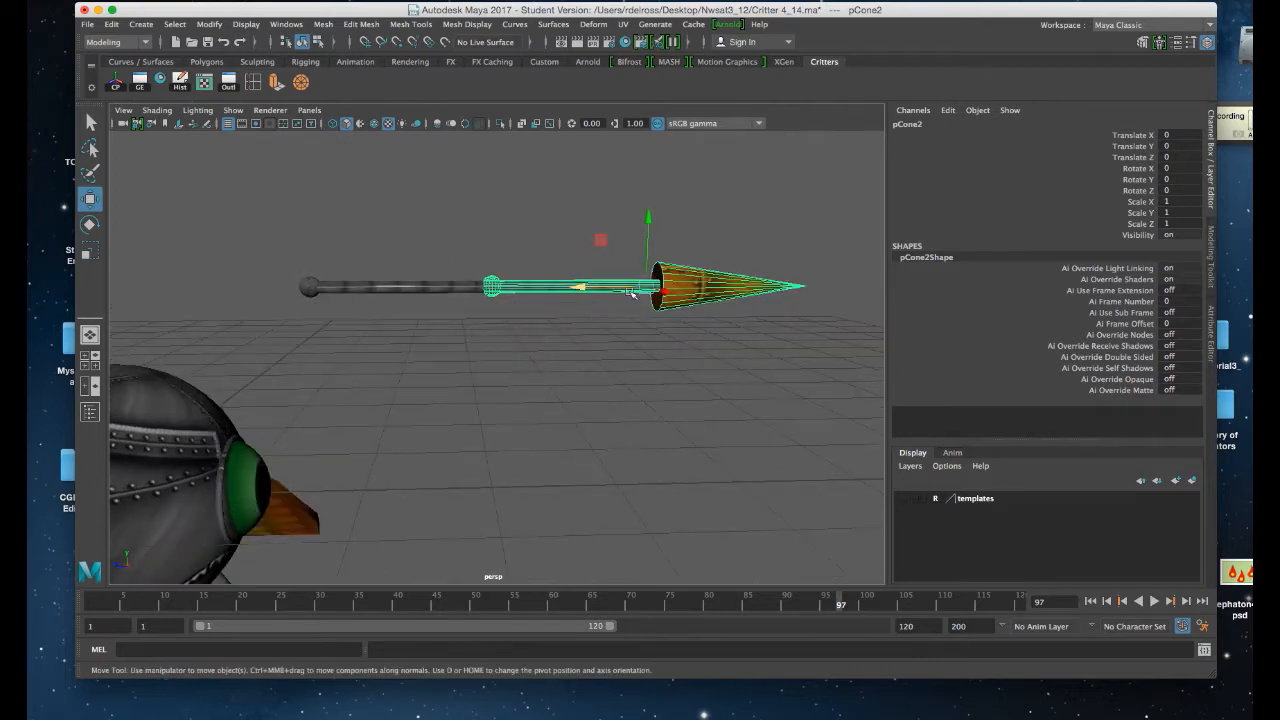
# - Switch to a full-size side view framed on the two-segment arm and clear the selection
pyautogui.keyDown('alt'); pyautogui.moveTo(609, 306); pyautogui.dragTo(580, 297); pyautogui.keyUp('alt')
pyautogui.keyDown('alt'); pyautogui.moveTo(580, 297); pyautogui.dragTo(566, 376, button='right'); pyautogui.keyUp('alt')
pyautogui.keyDown('alt'); pyautogui.moveTo(566, 376); pyautogui.dragTo(494, 307); pyautogui.keyUp('alt')
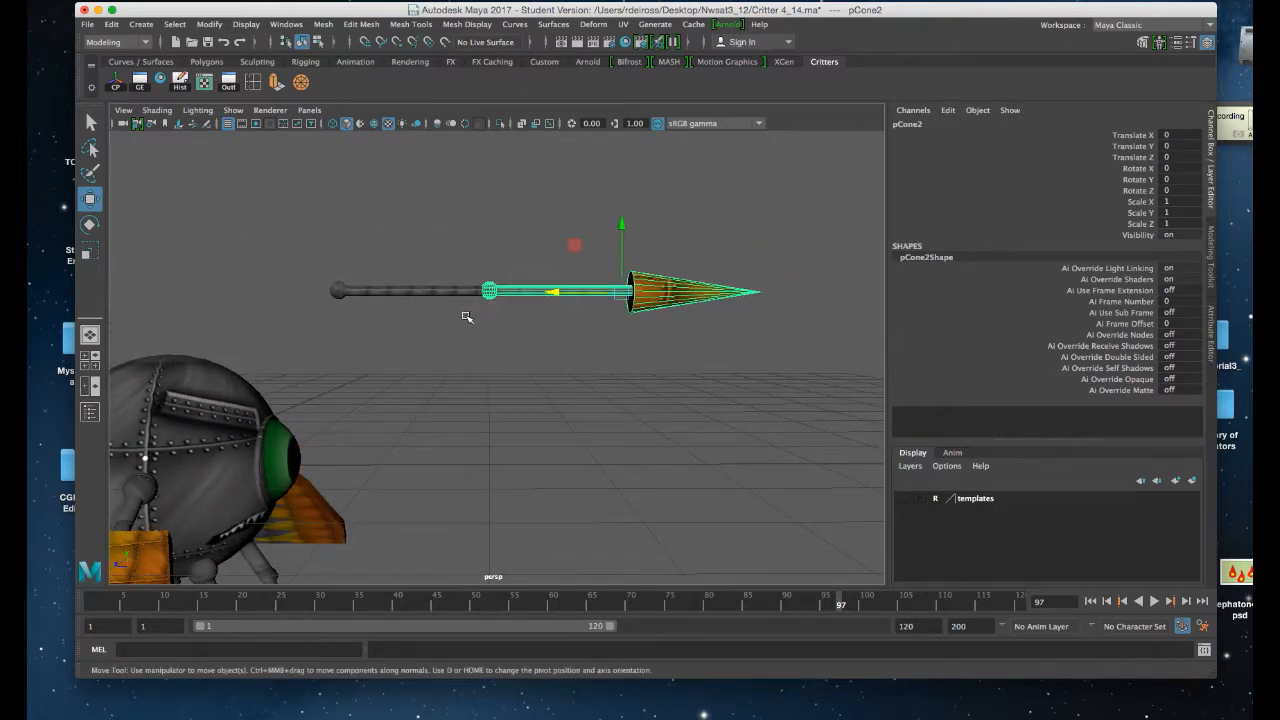
pyautogui.press('space')
pyautogui.press('space')
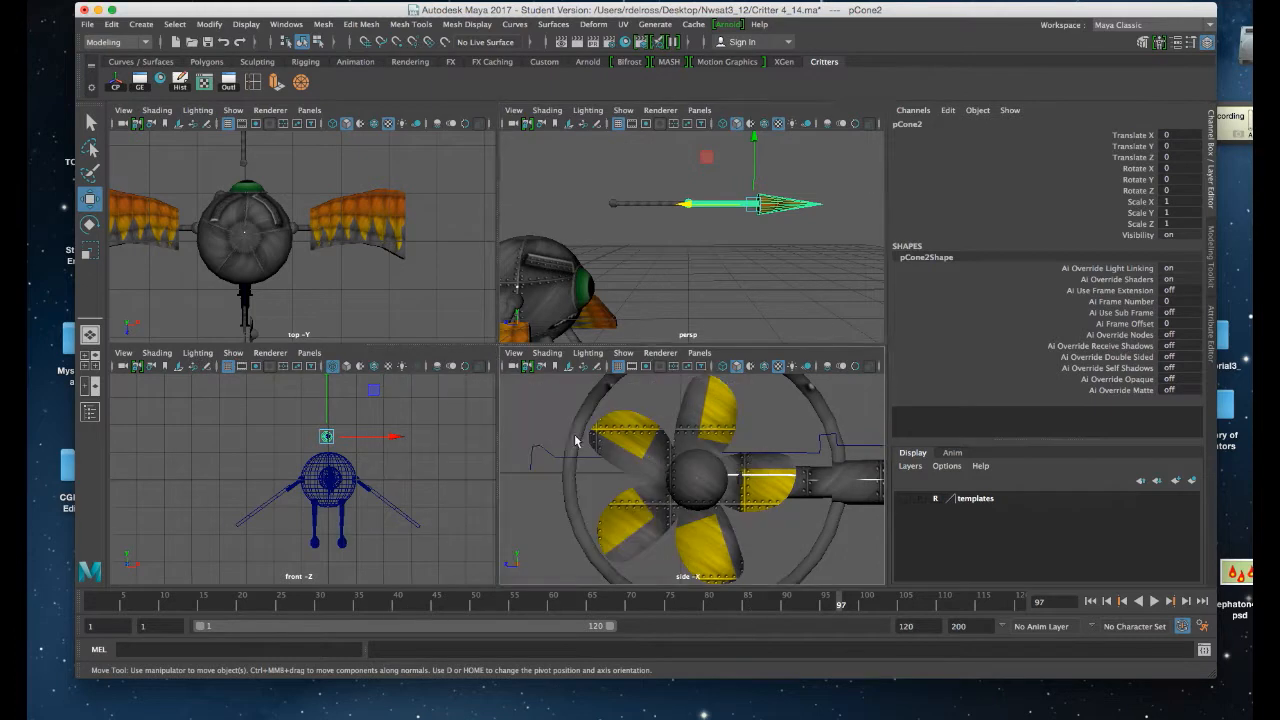
pyautogui.press('f')
pyautogui.keyDown('alt'); pyautogui.moveTo(417, 341); pyautogui.dragTo(470, 628, button='right'); pyautogui.keyUp('alt')
pyautogui.keyDown('alt'); pyautogui.moveTo(457, 432); pyautogui.dragTo(528, 411, button='middle'); pyautogui.keyUp('alt')
pyautogui.keyDown('alt'); pyautogui.moveTo(472, 299); pyautogui.dragTo(457, 380, button='right'); pyautogui.keyUp('alt')
pyautogui.click(421, 316)
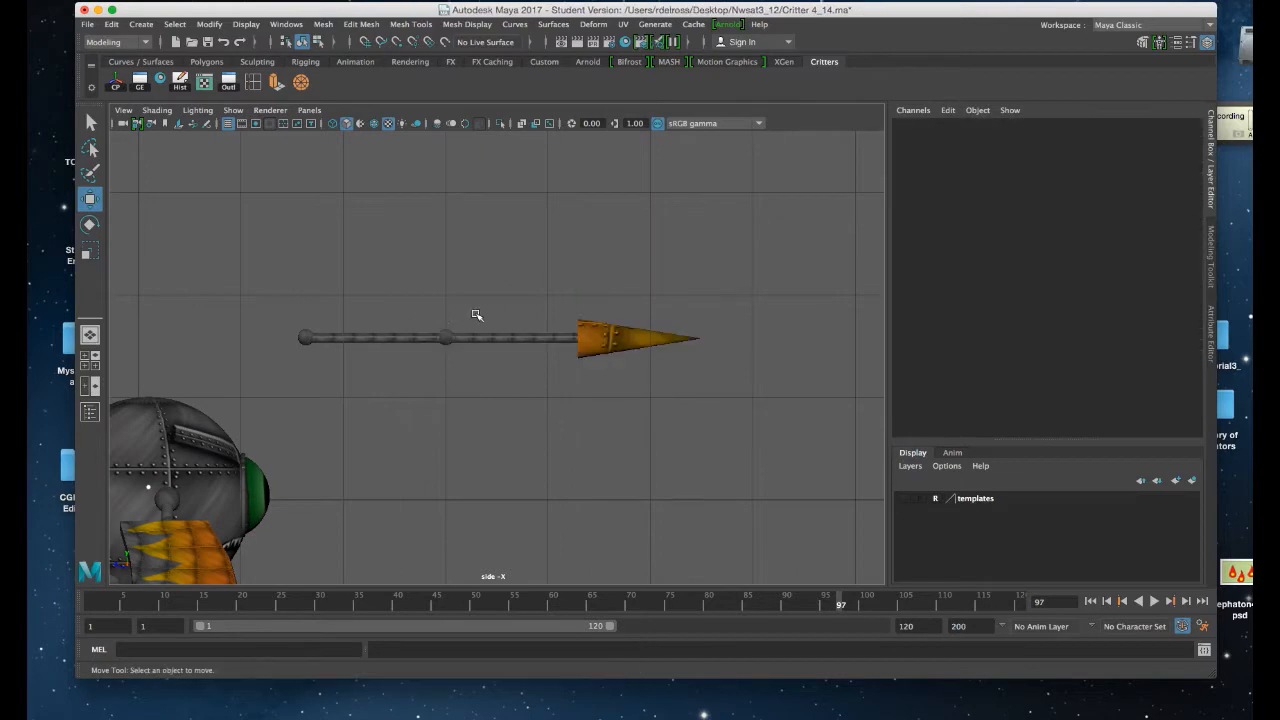
# - Create a four-joint chain from below the arm at Y -0.725, Z -1.62, through the end ball and middle ball, to the cone tip
pyautogui.press('space')
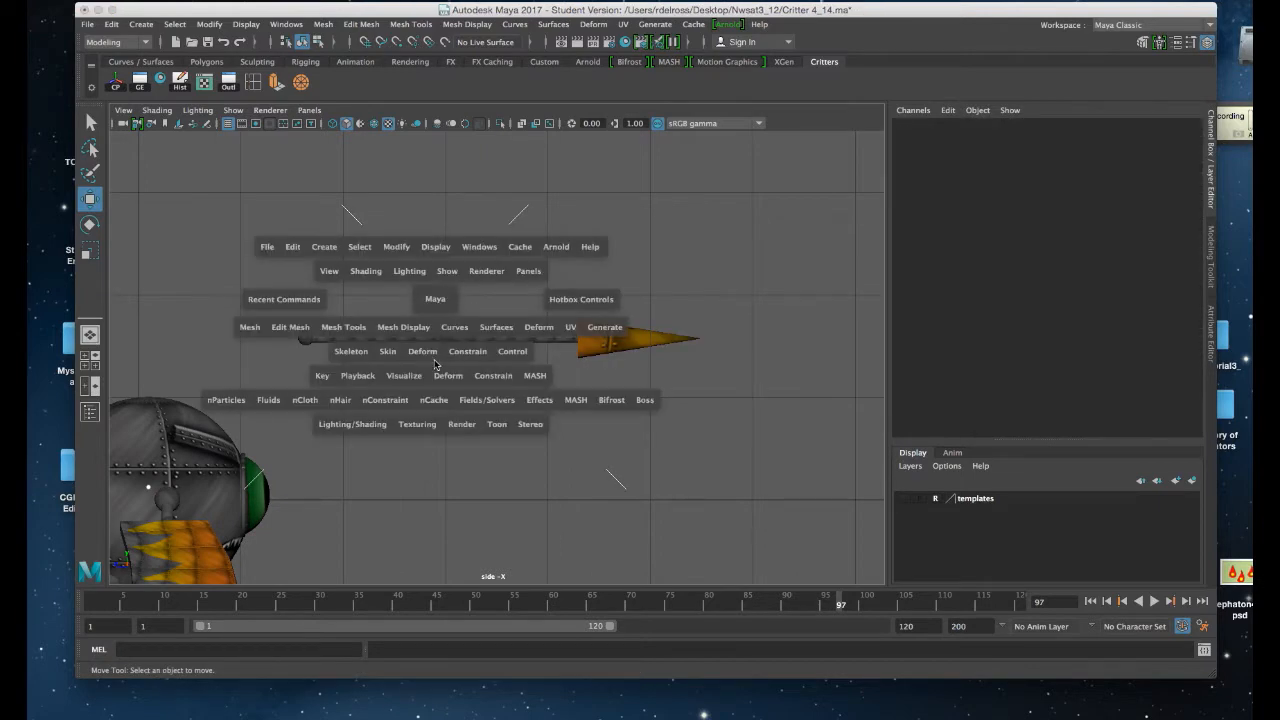
pyautogui.click(361, 355)
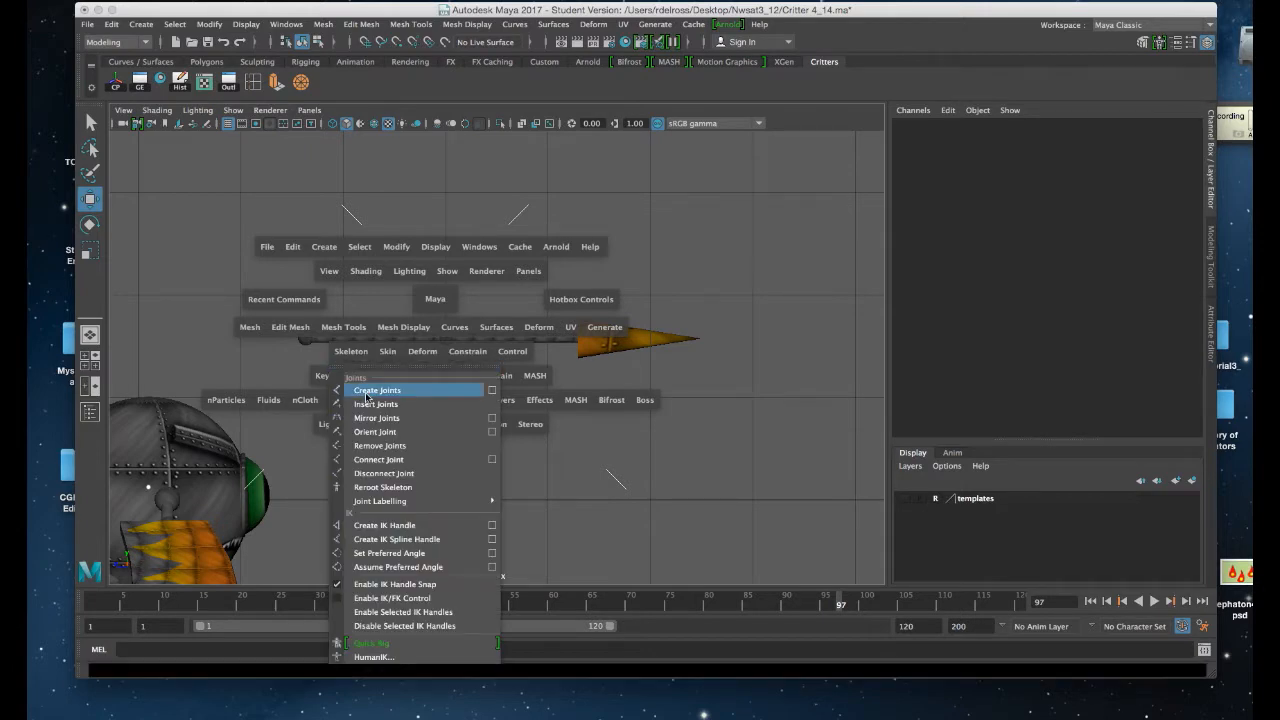
pyautogui.click(366, 393)
pyautogui.keyDown('alt'); pyautogui.moveTo(340, 404); pyautogui.dragTo(495, 352, button='middle'); pyautogui.keyUp('alt')
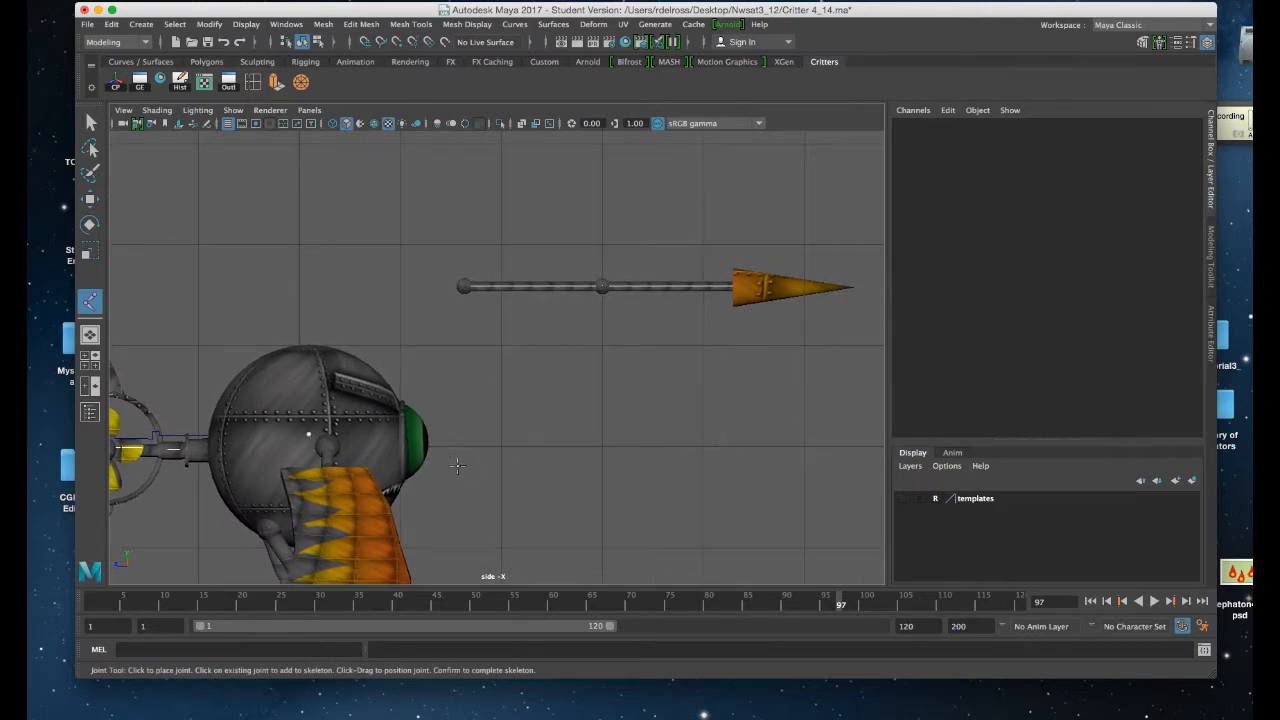
pyautogui.click(462, 517)
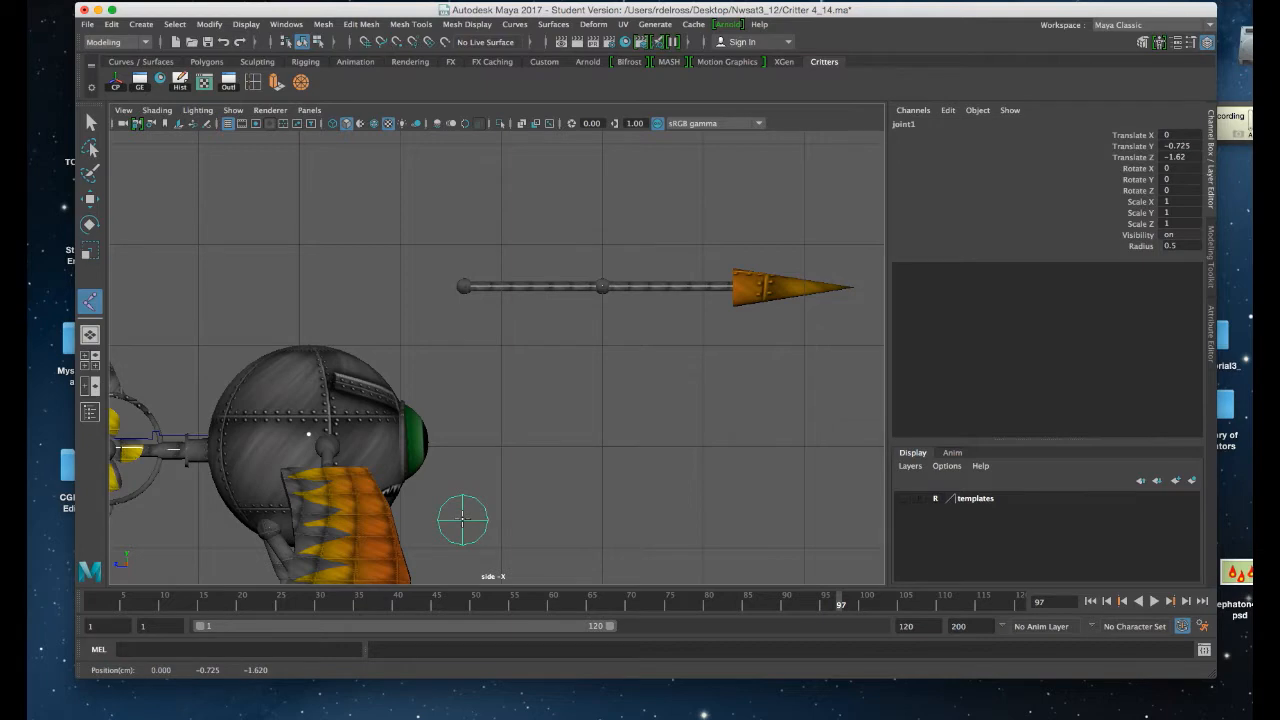
pyautogui.click(462, 290)
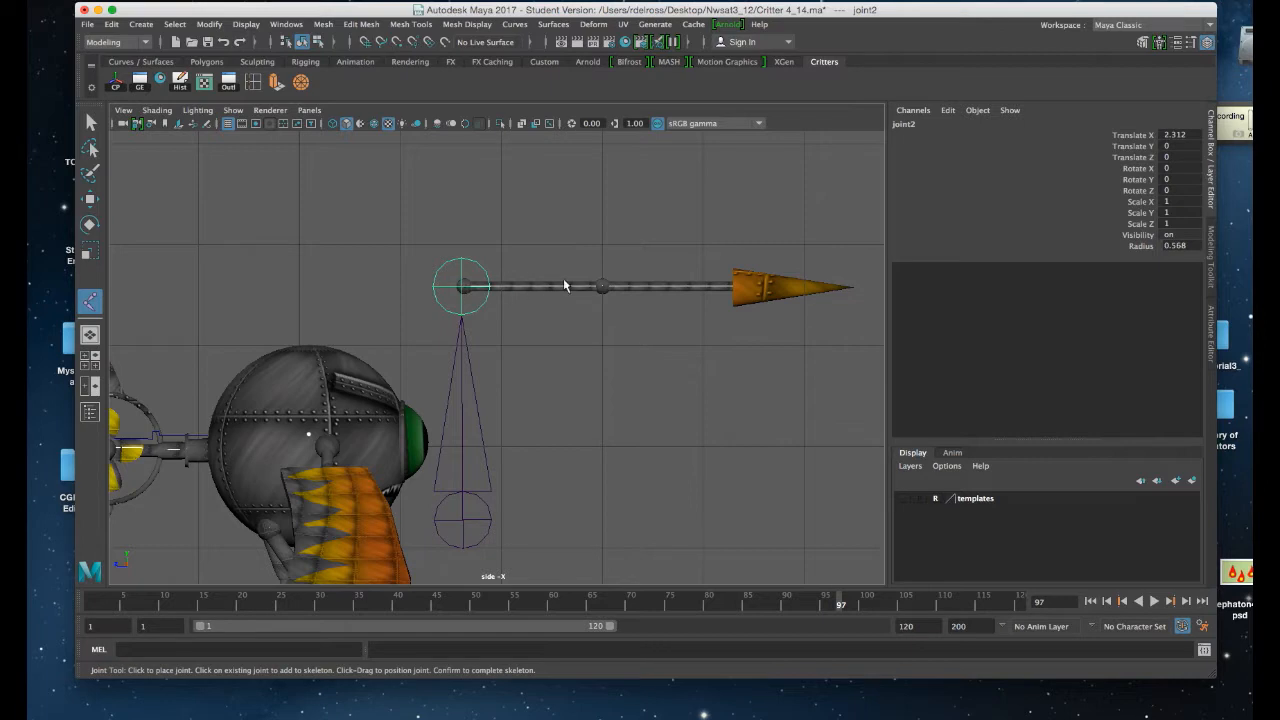
pyautogui.click(603, 288)
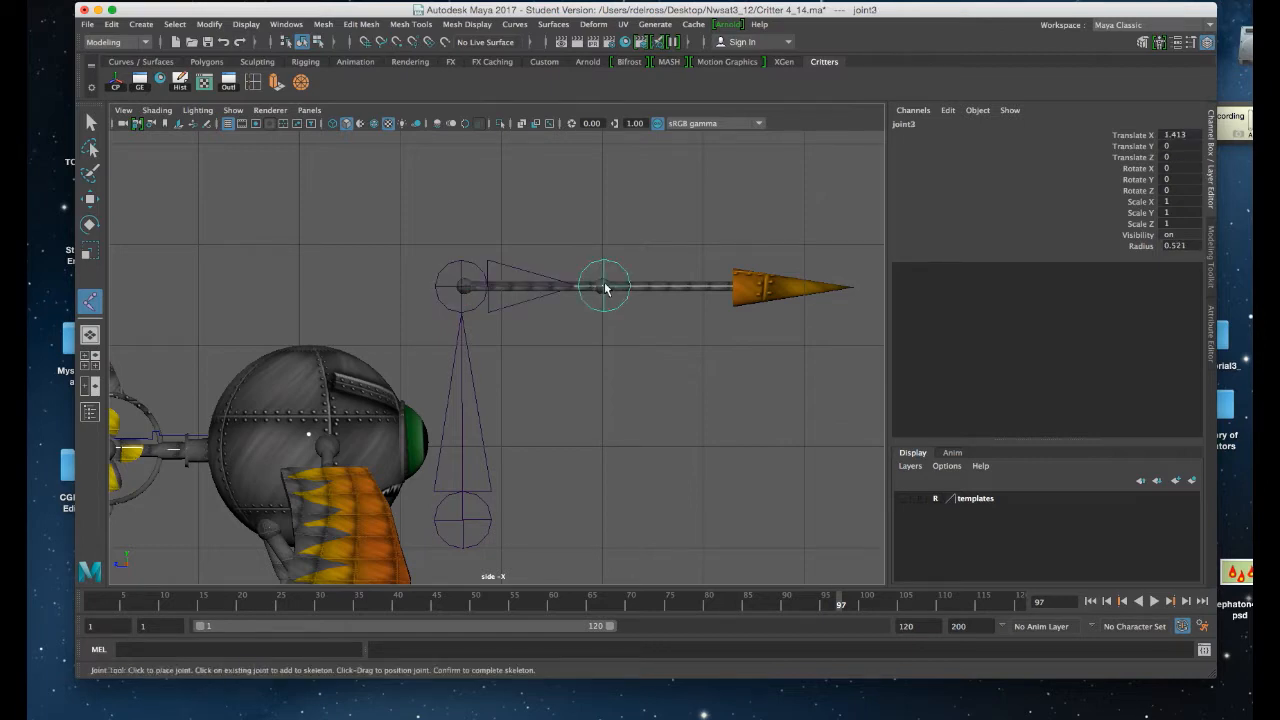
pyautogui.click(850, 289)
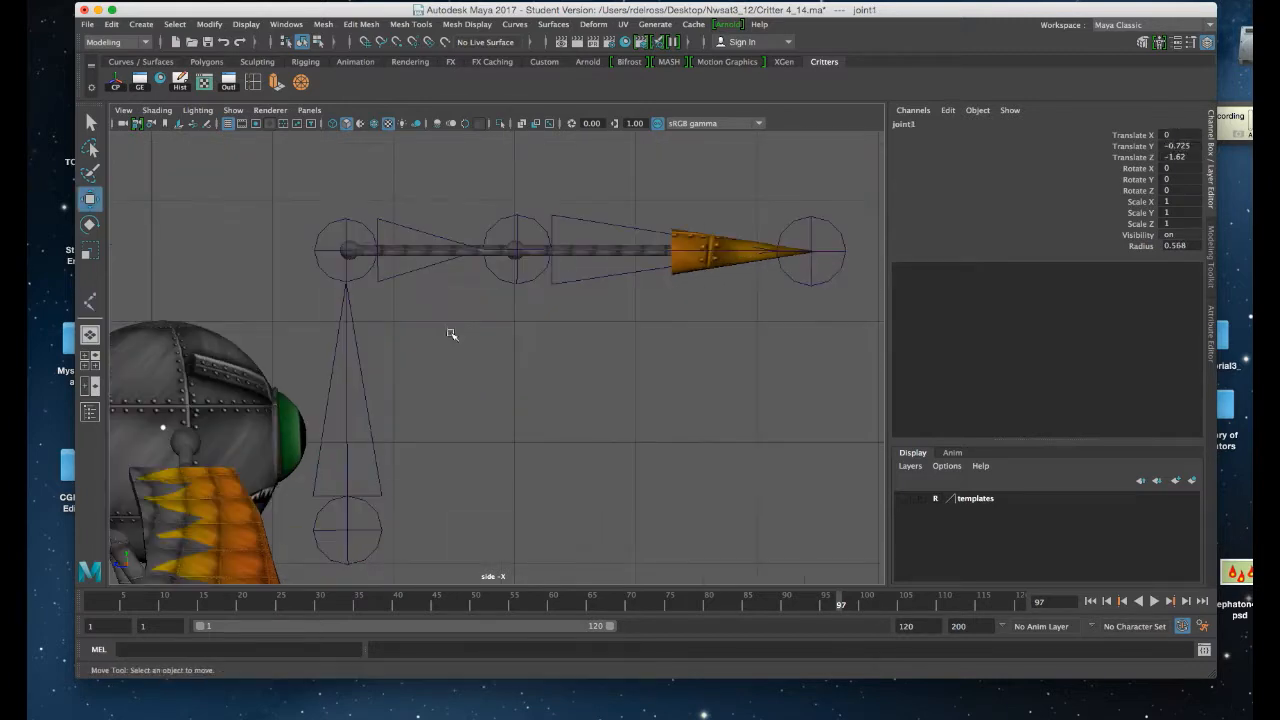
# - Nudge the joint at the cone tip to about Translate X 2.436 and Y -0.008
pyautogui.click(451, 333)
pyautogui.keyDown('alt'); pyautogui.moveTo(467, 424); pyautogui.dragTo(500, 394, button='right'); pyautogui.keyUp('alt')
pyautogui.click(726, 303)
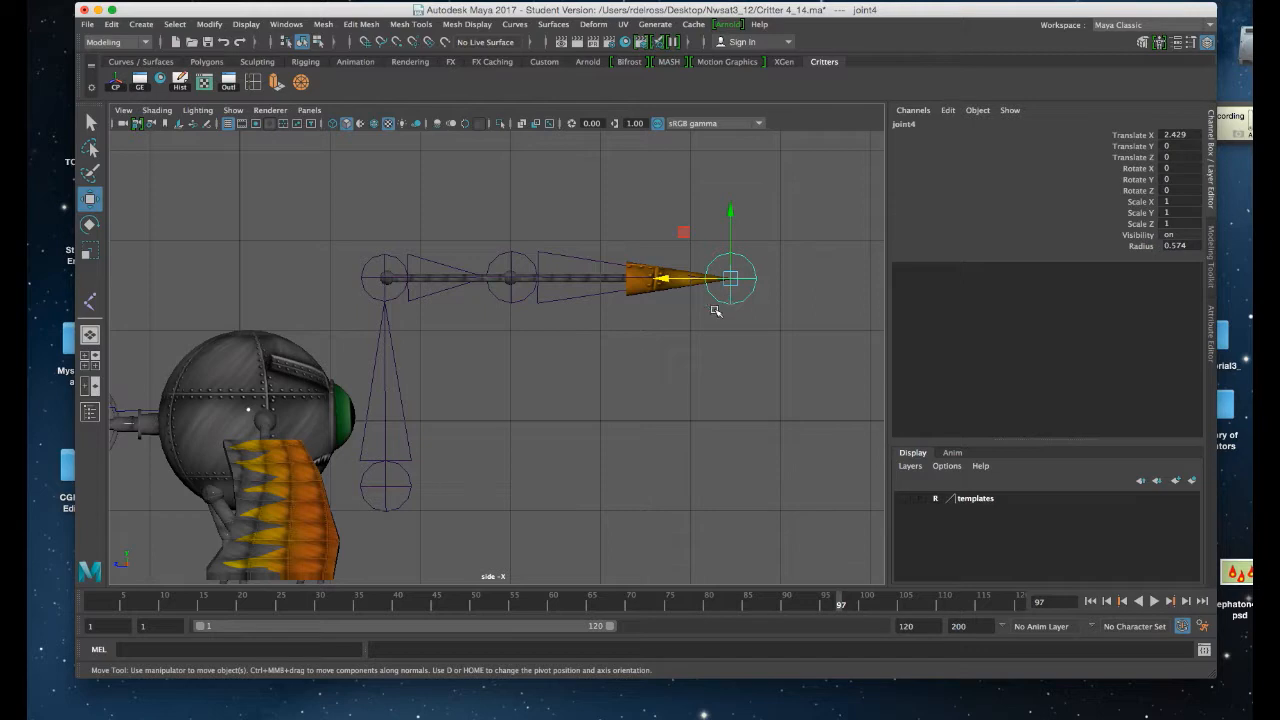
pyautogui.moveTo(731, 280)
pyautogui.mouseDown()
pyautogui.moveTo(729, 337)
pyautogui.moveTo(734, 270)
pyautogui.moveTo(731, 281)
pyautogui.mouseUp()
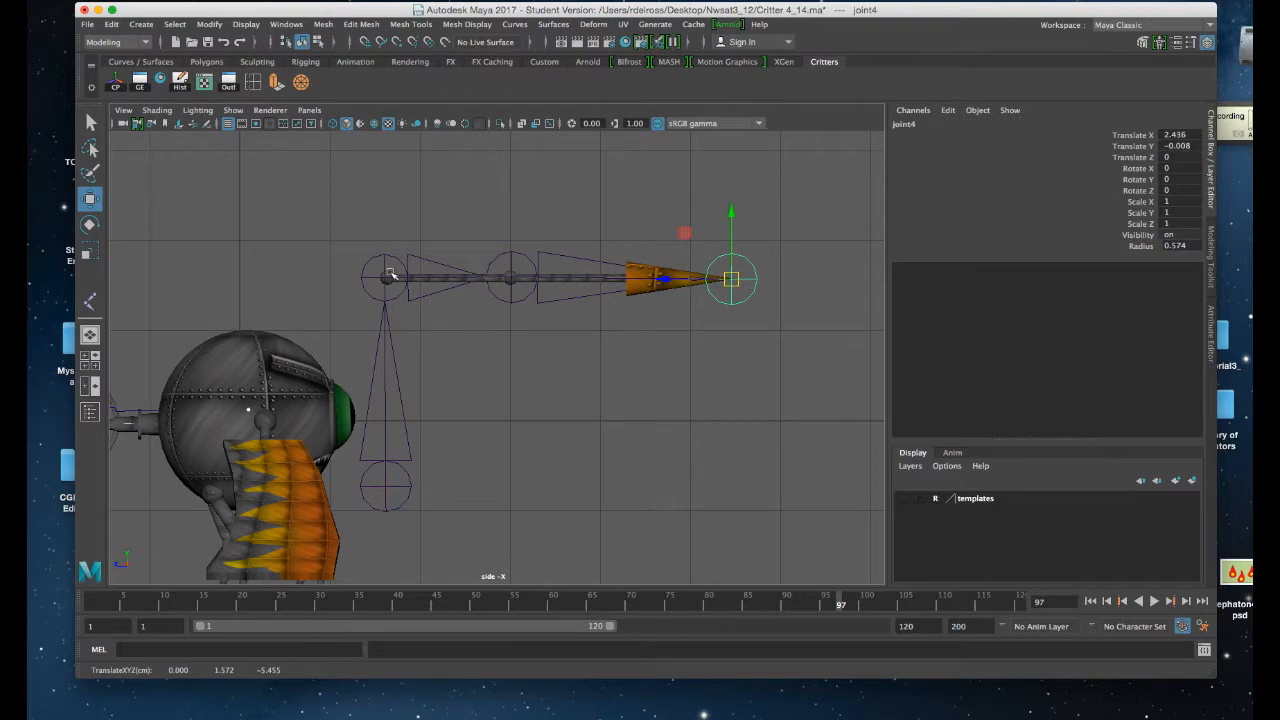
# - Move the root joint to about Y -0.717, Z -1.589 and realign the end-ball joint at Translate Y about 0.031
pyautogui.click(386, 487)
pyautogui.moveTo(386, 487)
pyautogui.mouseDown()
pyautogui.moveTo(375, 430)
pyautogui.moveTo(383, 487)
pyautogui.mouseUp()
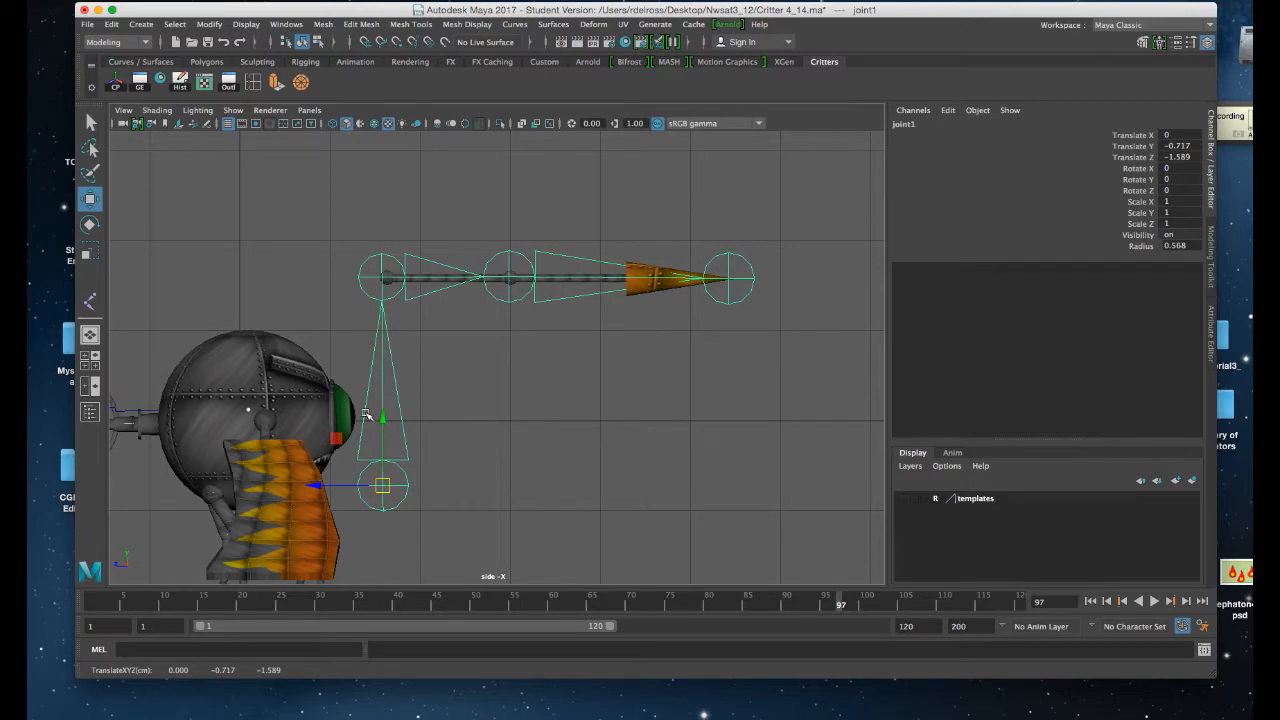
pyautogui.click(381, 281)
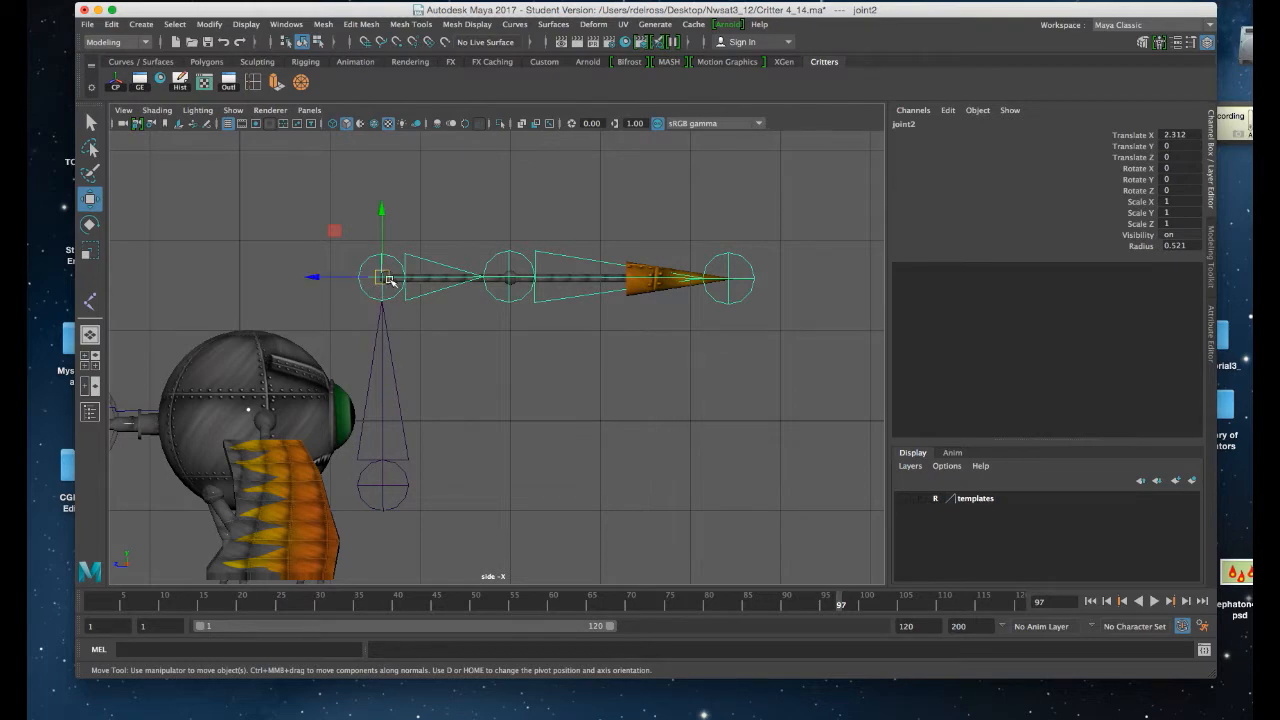
pyautogui.moveTo(383, 281)
pyautogui.mouseDown()
pyautogui.moveTo(491, 279)
pyautogui.moveTo(386, 281)
pyautogui.mouseUp()
# - Nudge the middle-ball joint and shift the whole chain by its root joint to about Y -0.687, Z -1.466
pyautogui.click(512, 279)
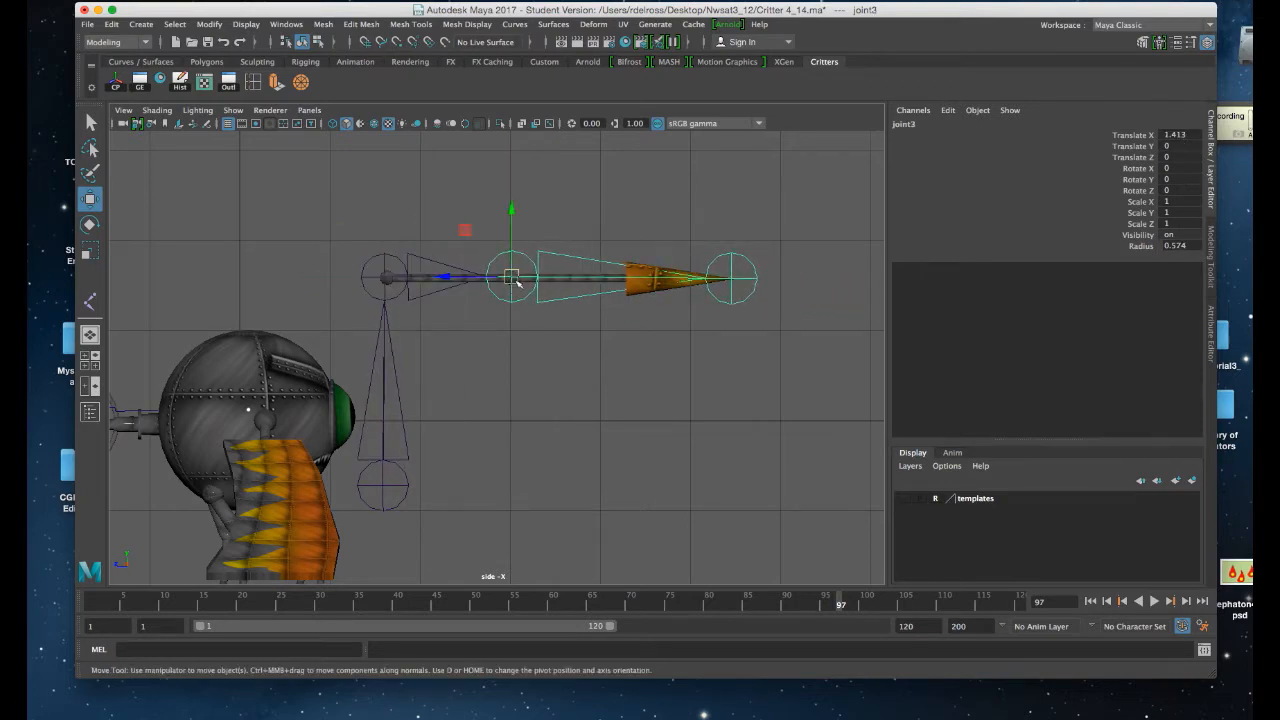
pyautogui.moveTo(512, 278)
pyautogui.mouseDown()
pyautogui.moveTo(510, 220)
pyautogui.moveTo(513, 323)
pyautogui.moveTo(512, 247)
pyautogui.moveTo(508, 281)
pyautogui.mouseUp()
pyautogui.click(380, 484)
pyautogui.moveTo(383, 485)
pyautogui.mouseDown()
pyautogui.moveTo(368, 468)
pyautogui.moveTo(310, 493)
pyautogui.moveTo(372, 485)
pyautogui.mouseUp()
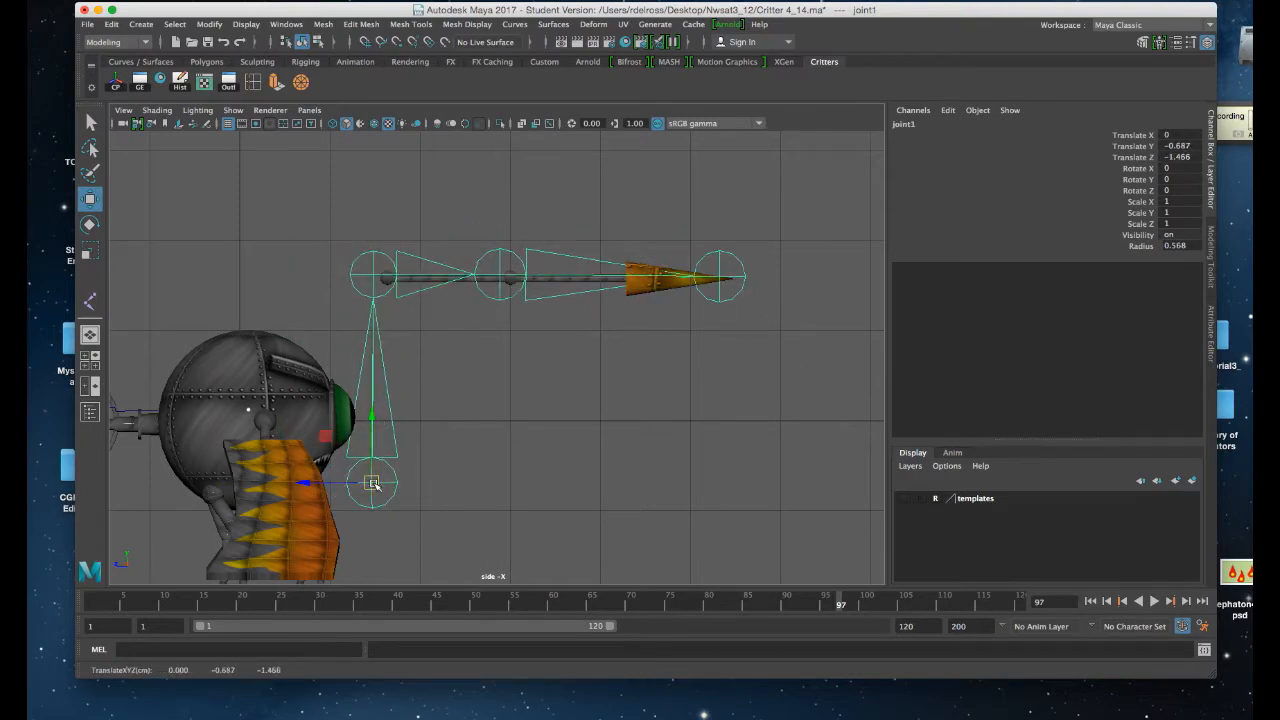
# - Try to undo the last root joint move, then select the end-ball joint and reselect the root joint
pyautogui.hotkey('ctrl', 'z')
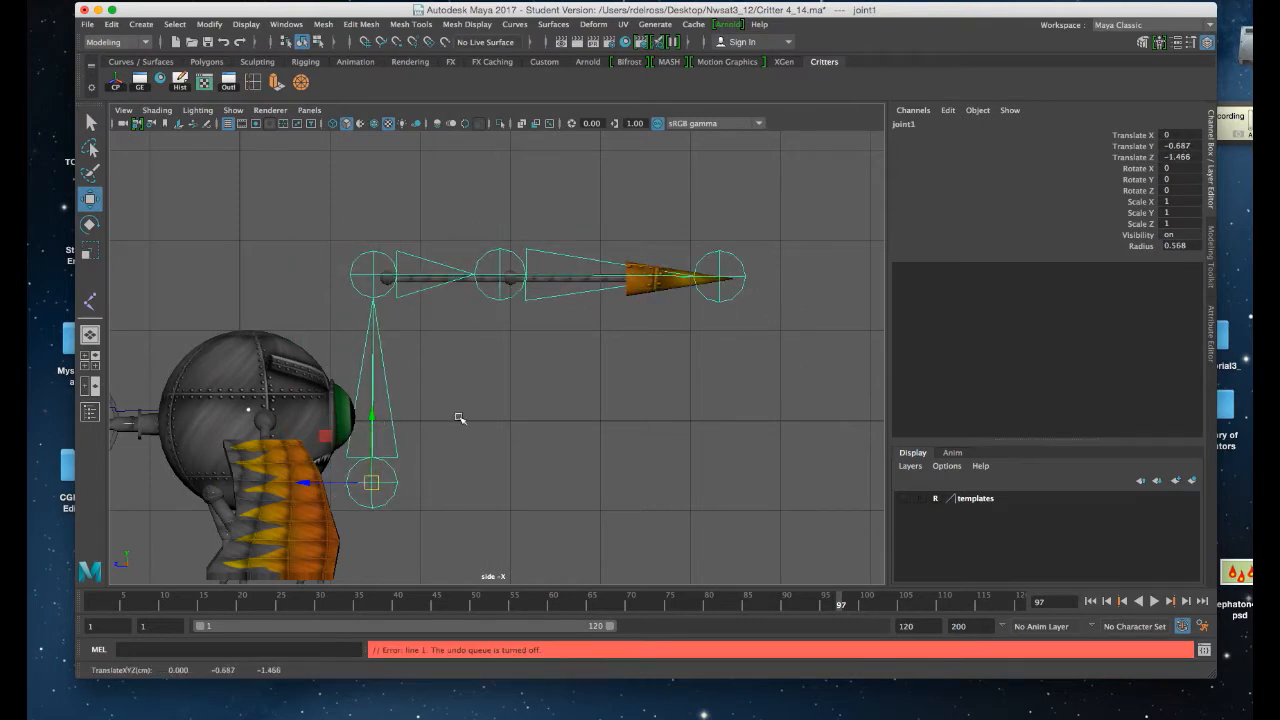
pyautogui.click(368, 296)
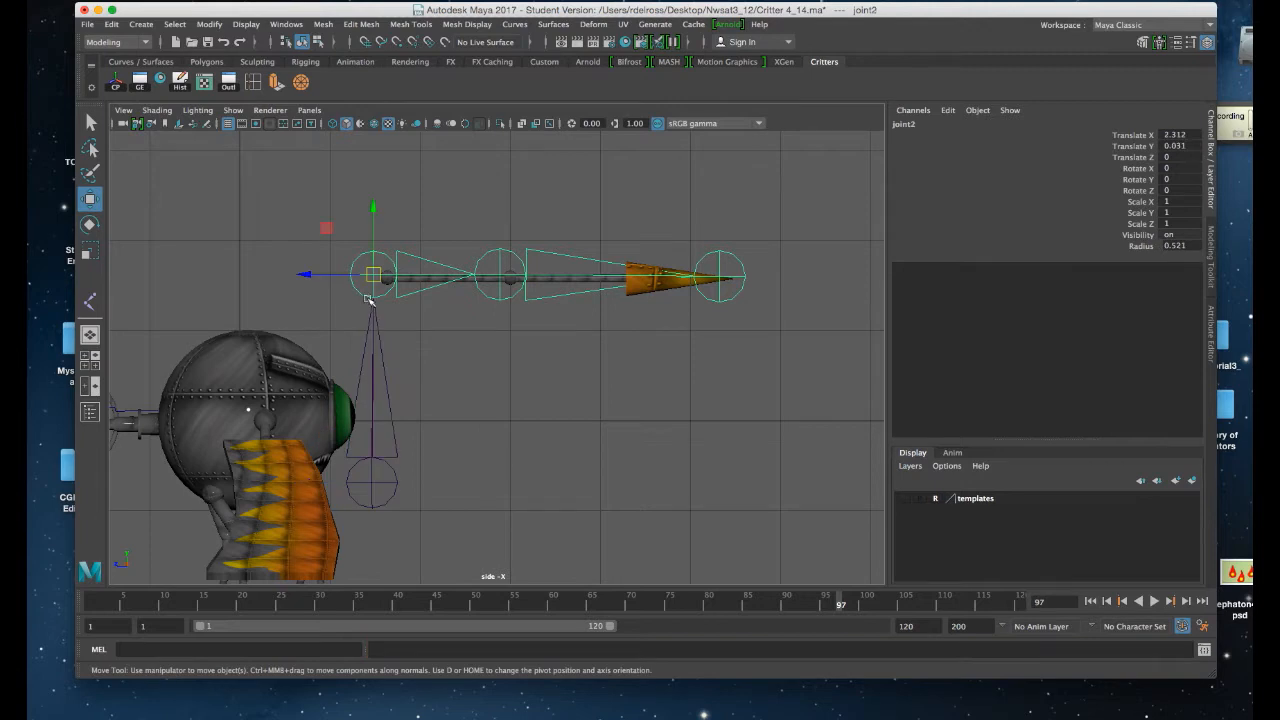
pyautogui.click(375, 460)
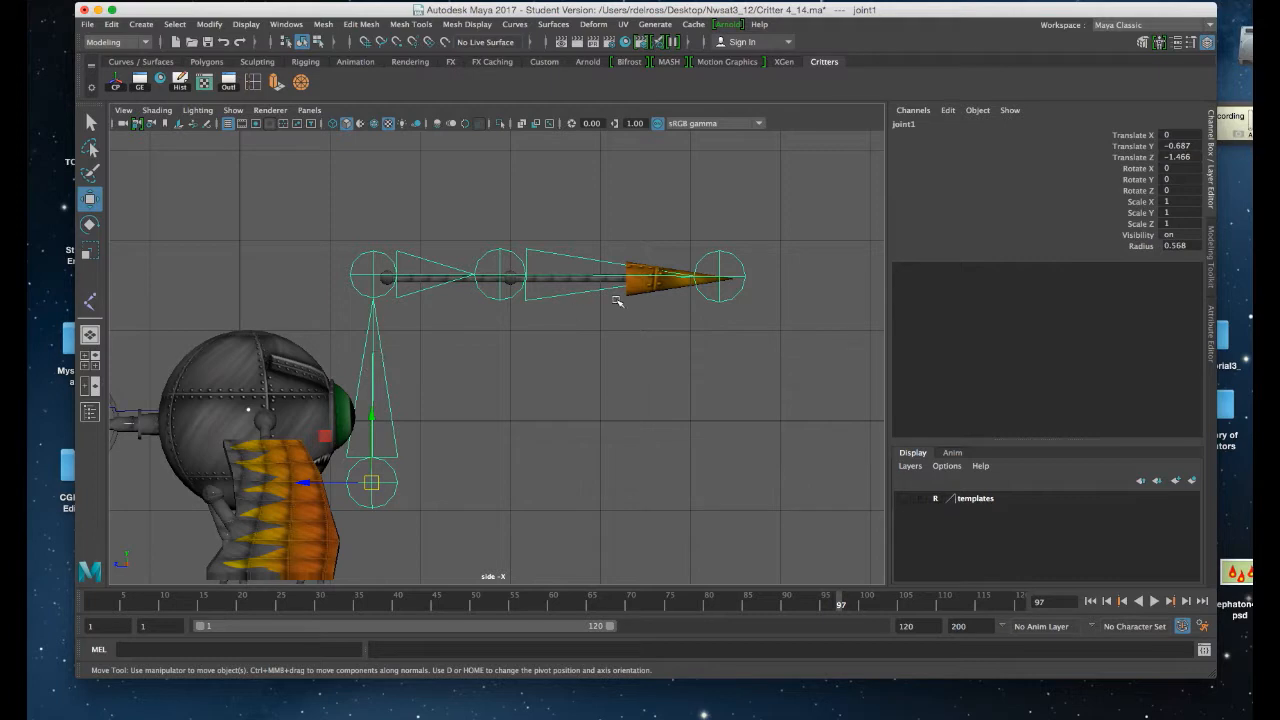
# - Reduce the display size of the joints to 0.37
pyautogui.press('space')
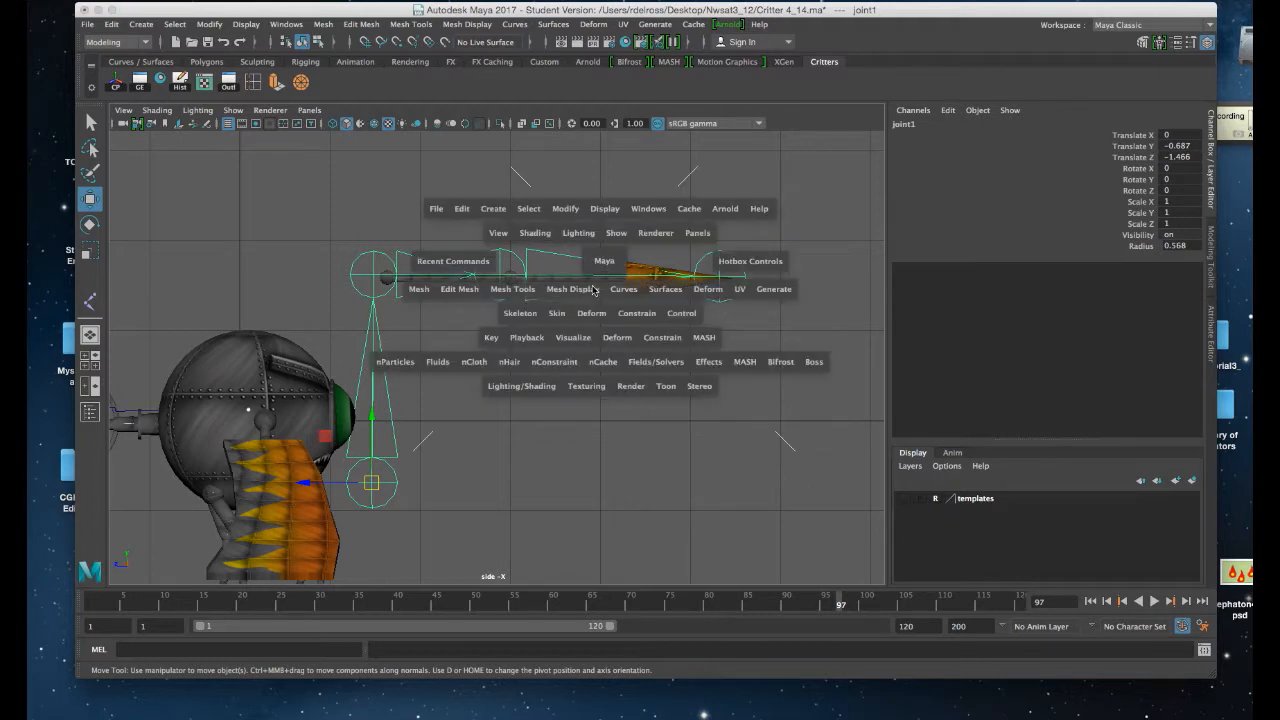
pyautogui.click(606, 211)
pyautogui.moveTo(648, 420)
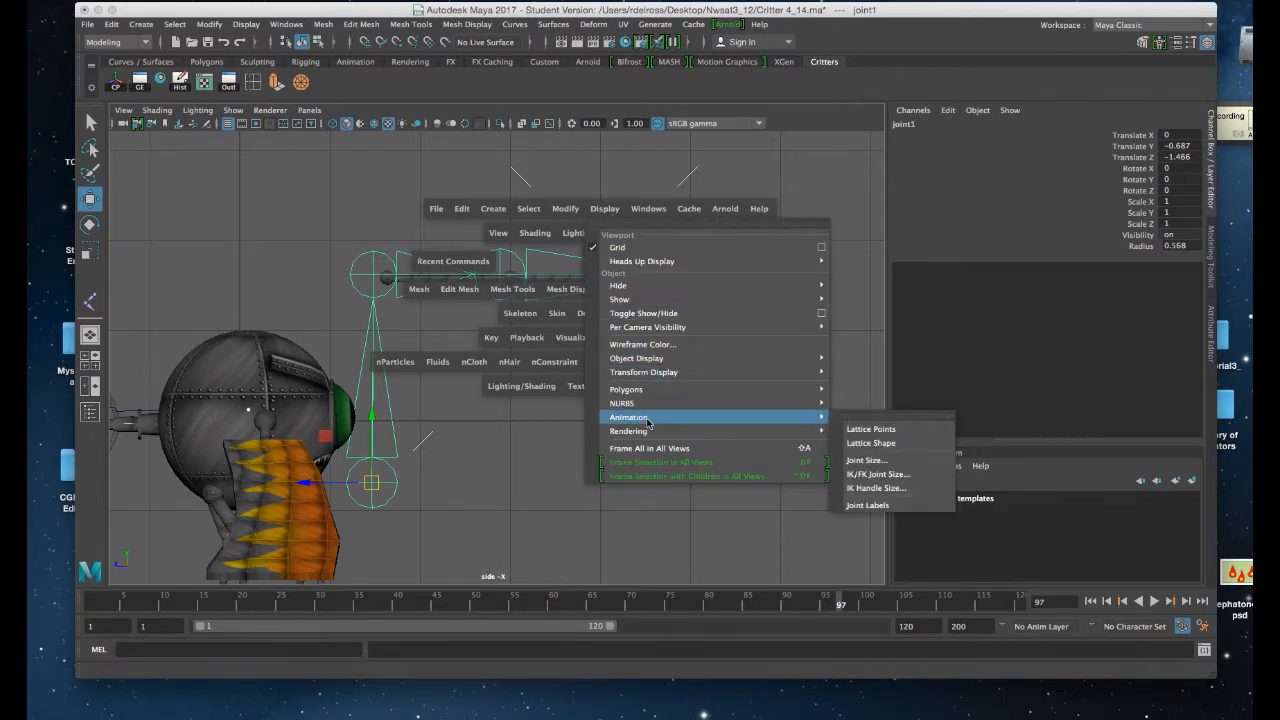
pyautogui.click(865, 461)
pyautogui.moveTo(523, 262); pyautogui.dragTo(735, 214)
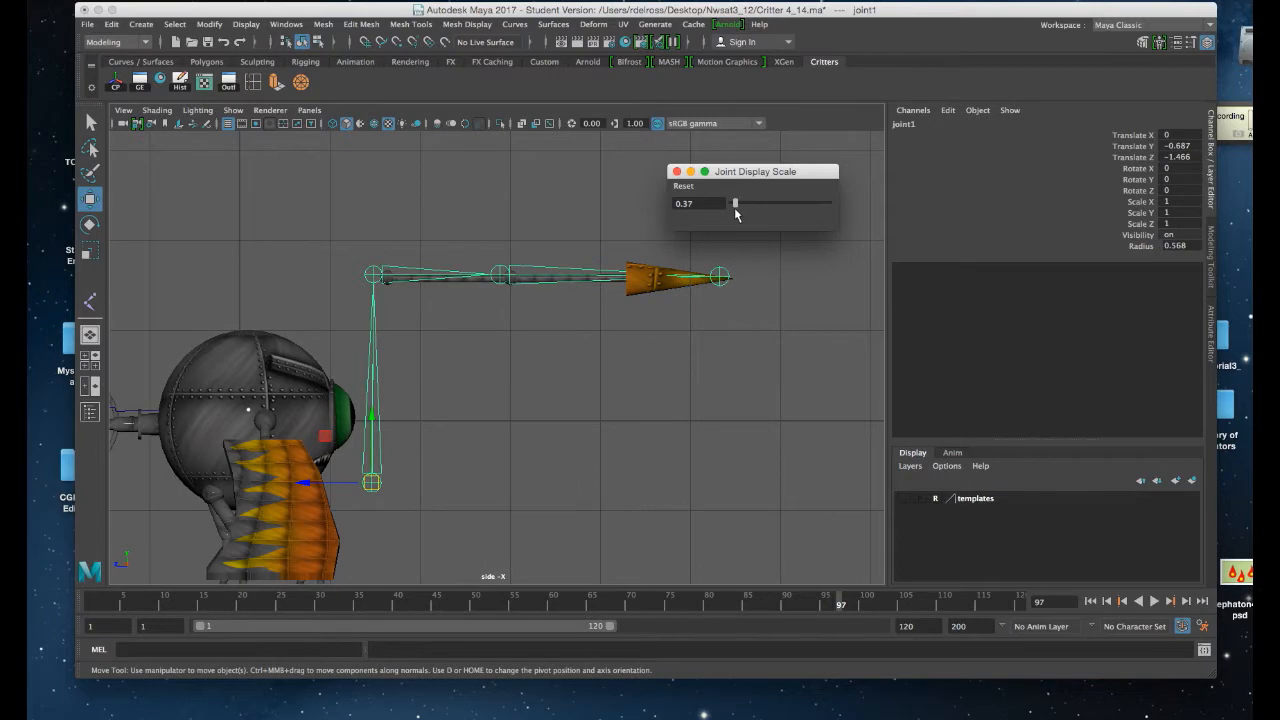
pyautogui.click(676, 172)
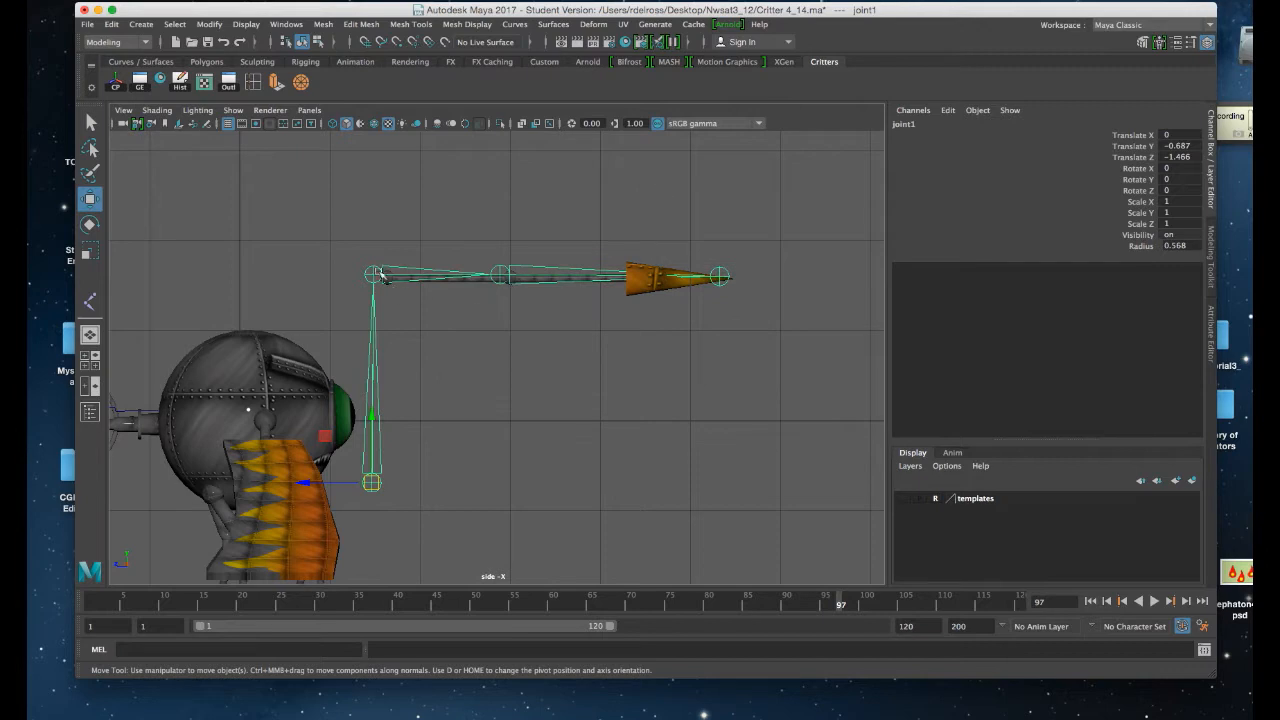
# - Move the root joint to about Y -0.71, Z -1.55 and the cone-tip joint to about Translate X 2.467, Y -0.015
pyautogui.moveTo(371, 481); pyautogui.dragTo(379, 484)
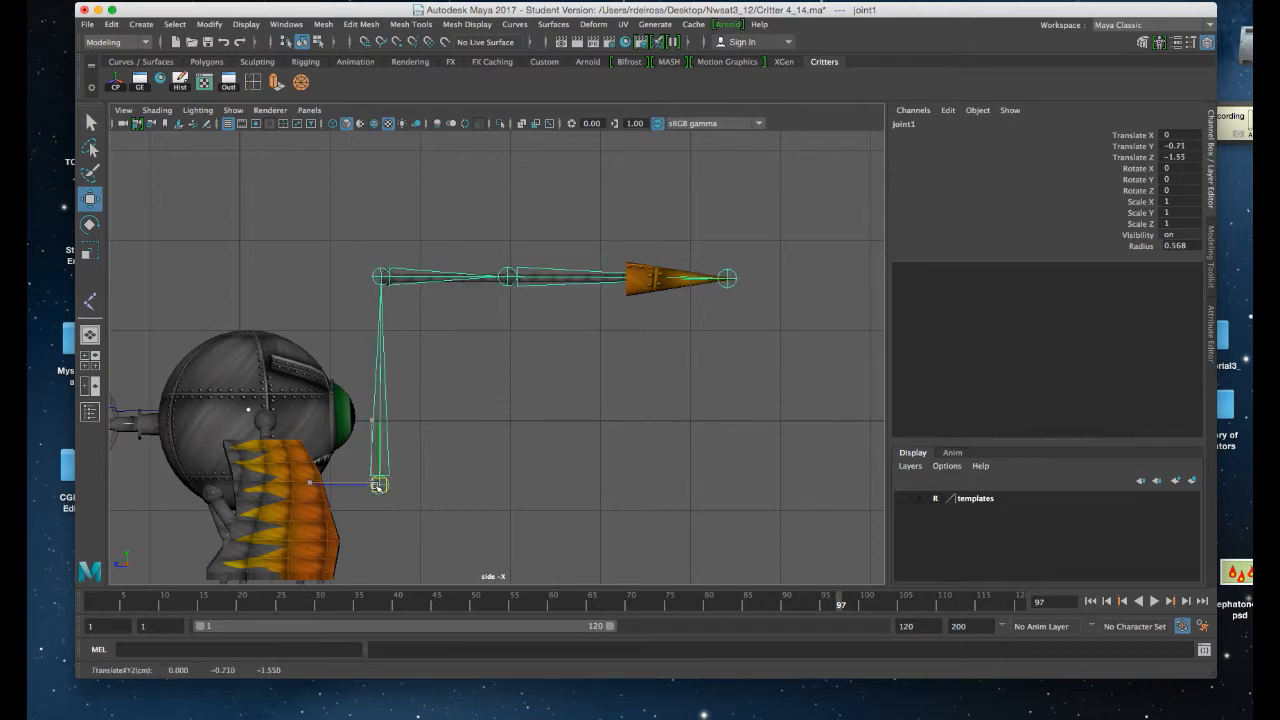
pyautogui.click(729, 279)
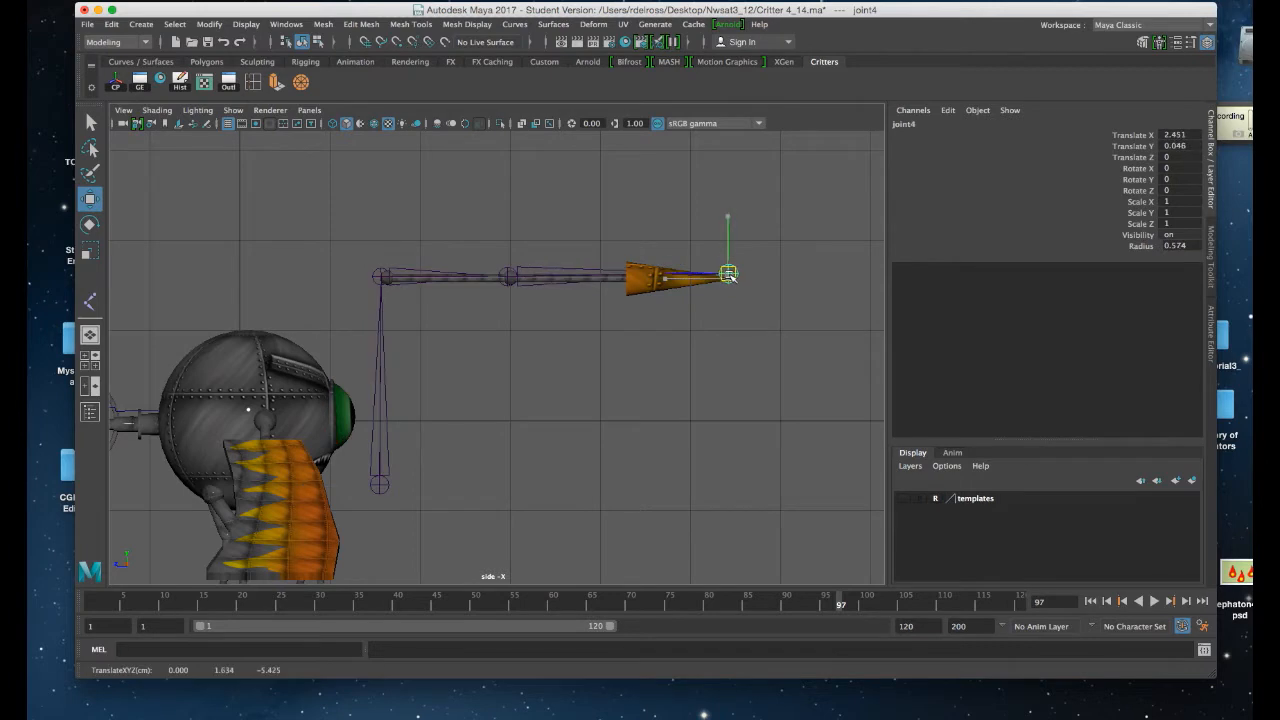
# - Nudge the middle-ball joint to about Translate X 1.444, Y -0.019
pyautogui.scroll(5, 543, 286)
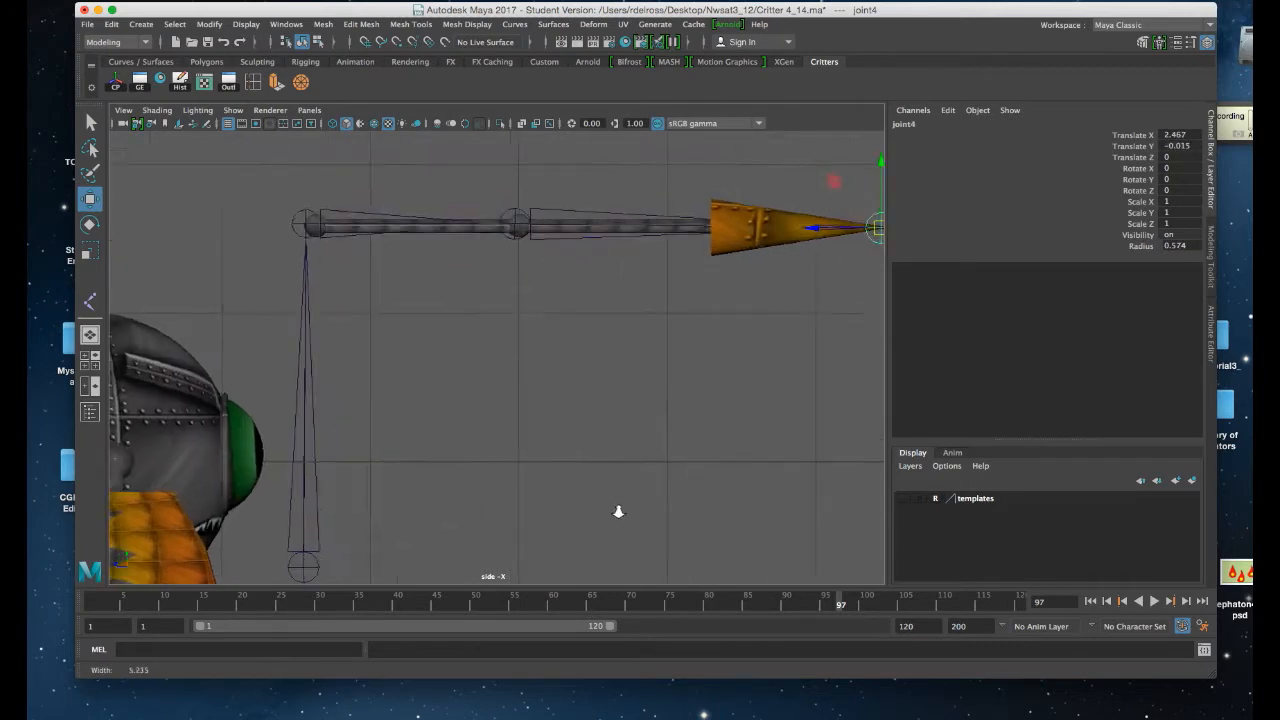
pyautogui.click(520, 197)
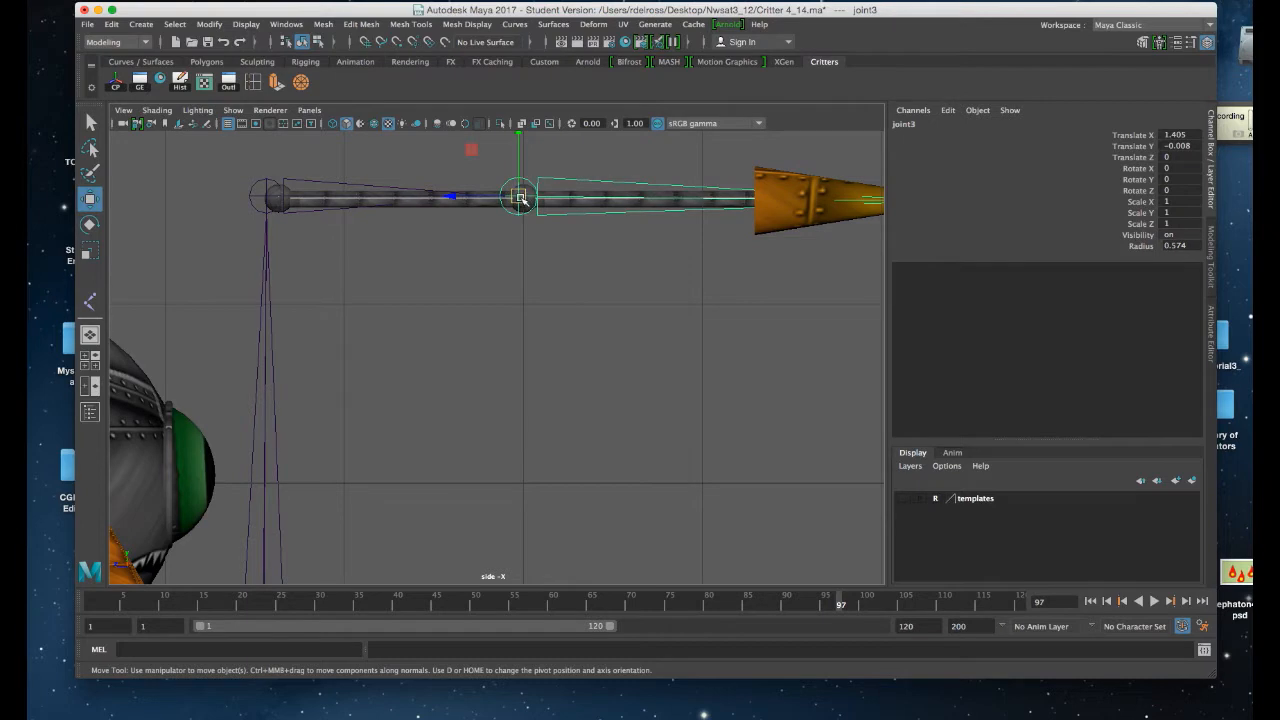
pyautogui.moveTo(520, 197); pyautogui.dragTo(525, 199)
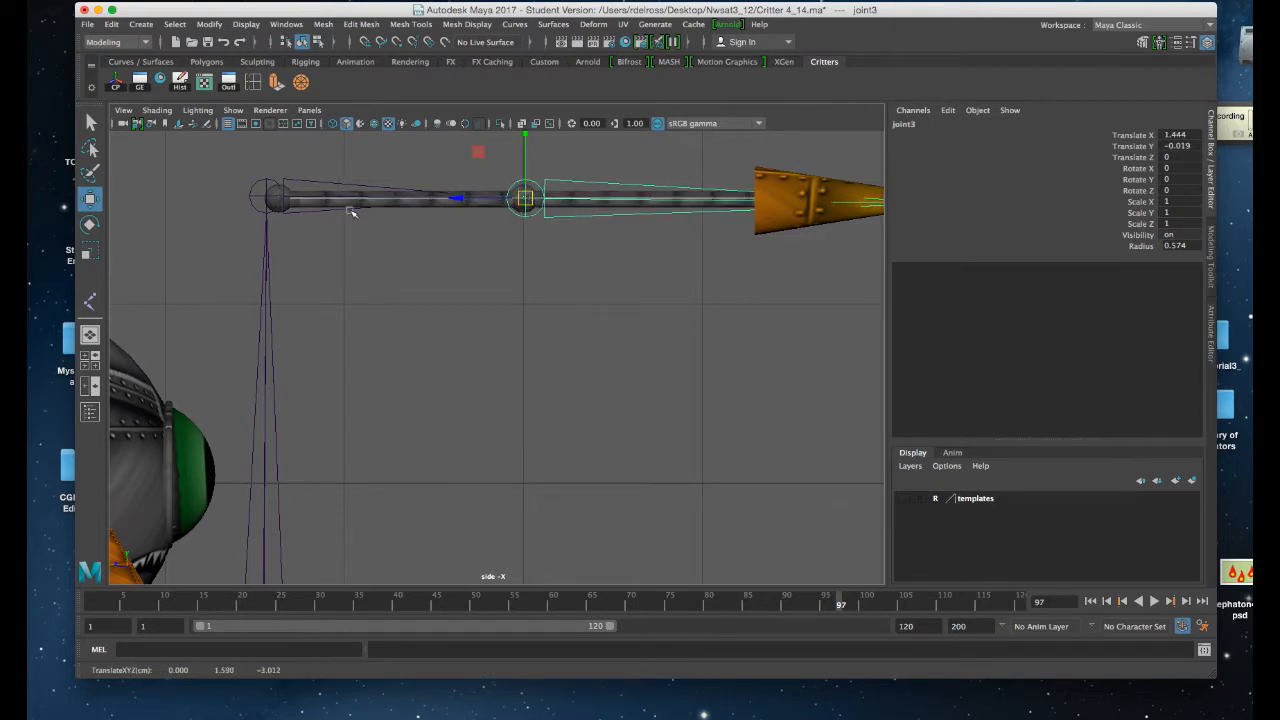
# - Center the end-ball joint at about Translate X 2.304, Y 0.081 and realign the middle-ball joint at about X 1.386, Y -0.008
pyautogui.click(266, 197)
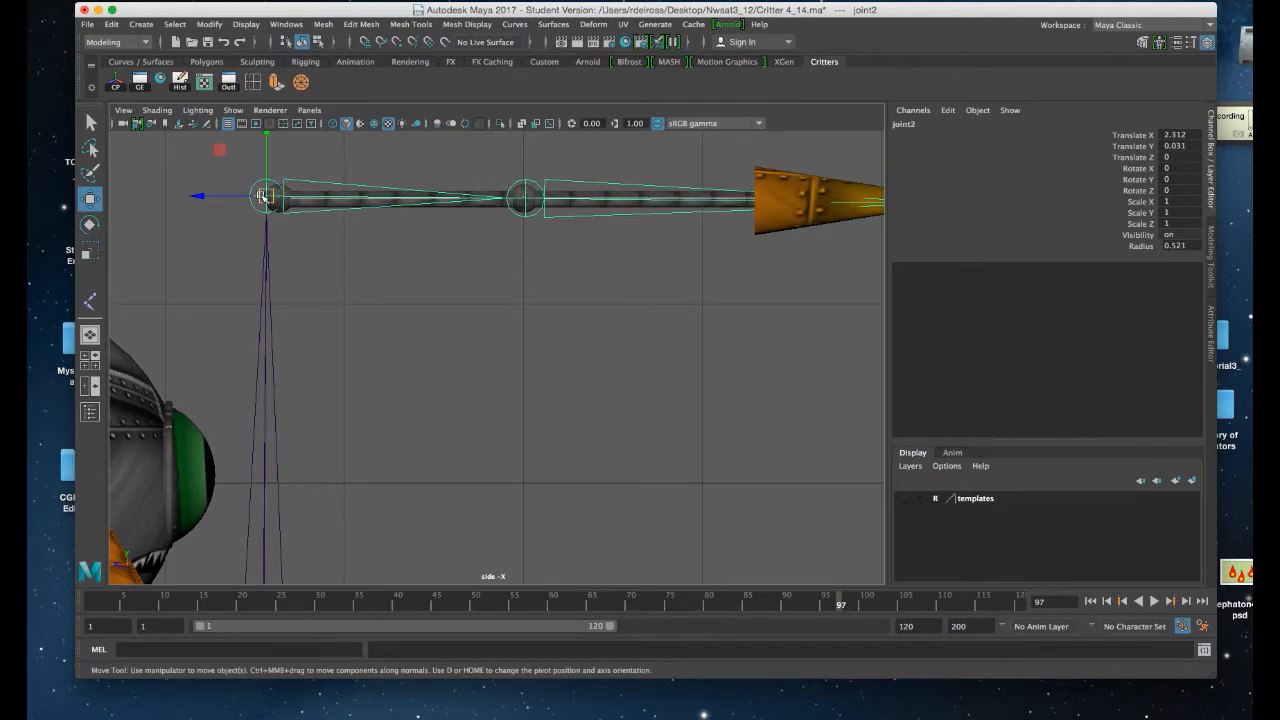
pyautogui.moveTo(265, 196)
pyautogui.mouseDown()
pyautogui.moveTo(286, 197)
pyautogui.moveTo(275, 197)
pyautogui.mouseUp()
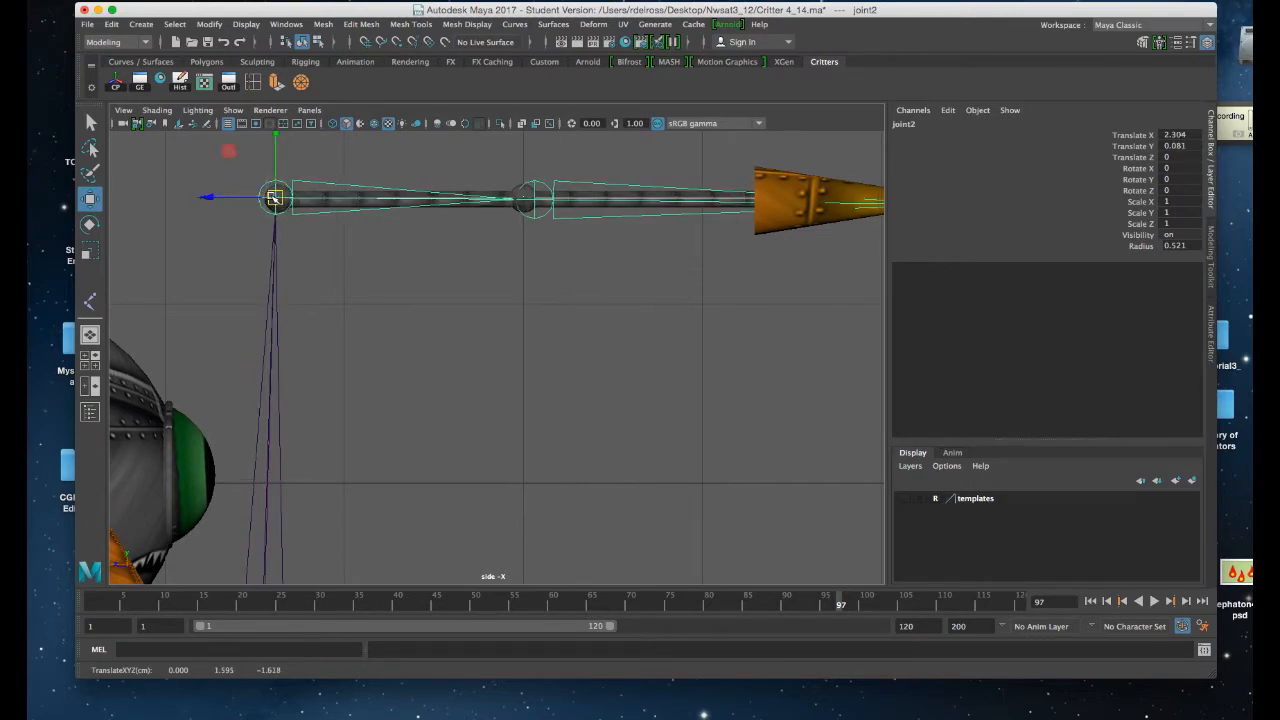
pyautogui.press('d')
pyautogui.click(536, 200)
pyautogui.moveTo(536, 200); pyautogui.dragTo(524, 198)
pyautogui.click(275, 198)
pyautogui.click(275, 198)
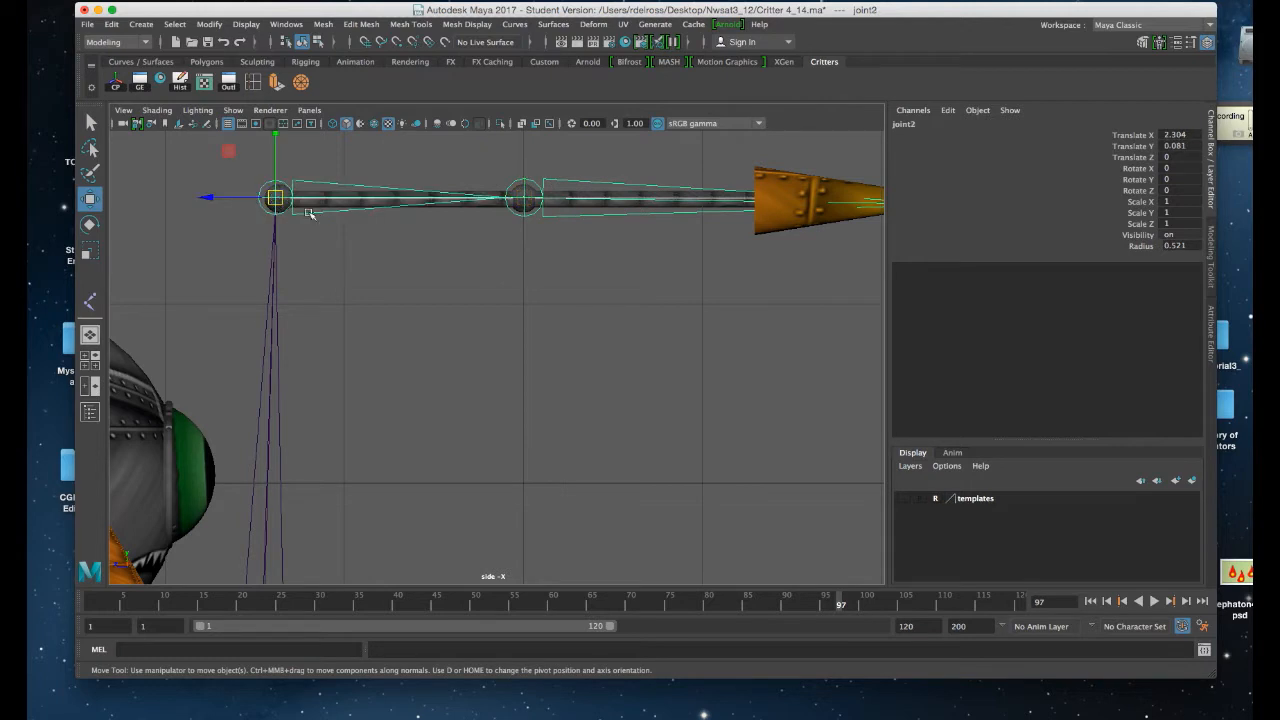
# - Save the scene and accept the student version notice
pyautogui.press('super+s')
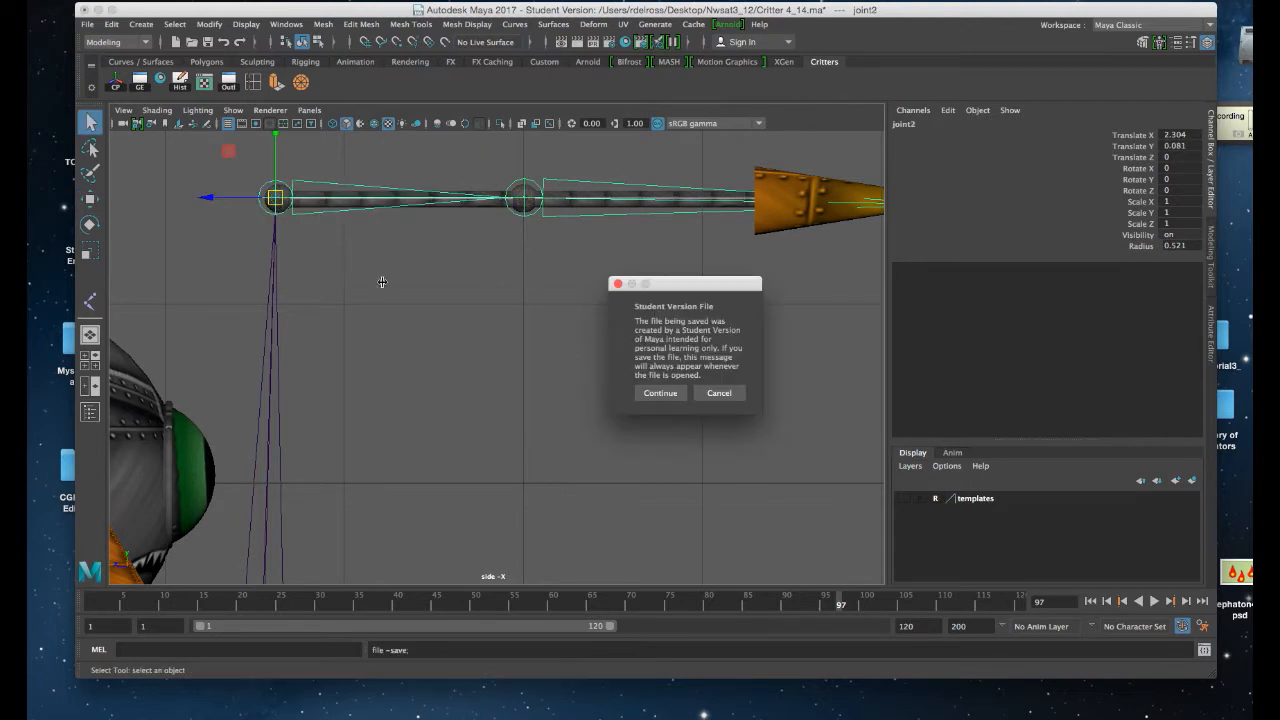
pyautogui.click(658, 392)
# - Create an IK handle running from the end-ball joint to the joint at the cone tip
pyautogui.keyDown('alt'); pyautogui.moveTo(459, 339); pyautogui.dragTo(383, 275, button='right'); pyautogui.keyUp('alt')
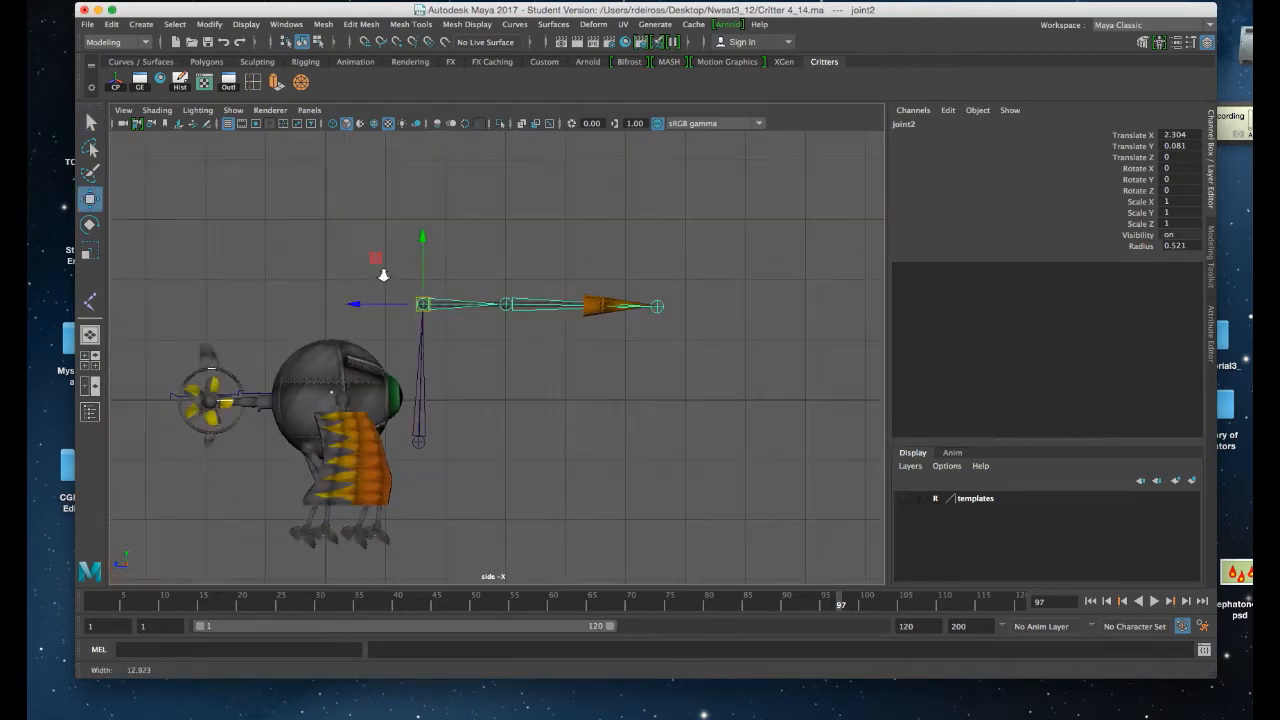
pyautogui.keyDown('alt'); pyautogui.moveTo(355, 264); pyautogui.dragTo(342, 257, button='middle'); pyautogui.keyUp('alt')
pyautogui.keyDown('alt'); pyautogui.moveTo(323, 203); pyautogui.dragTo(427, 541, button='right'); pyautogui.keyUp('alt')
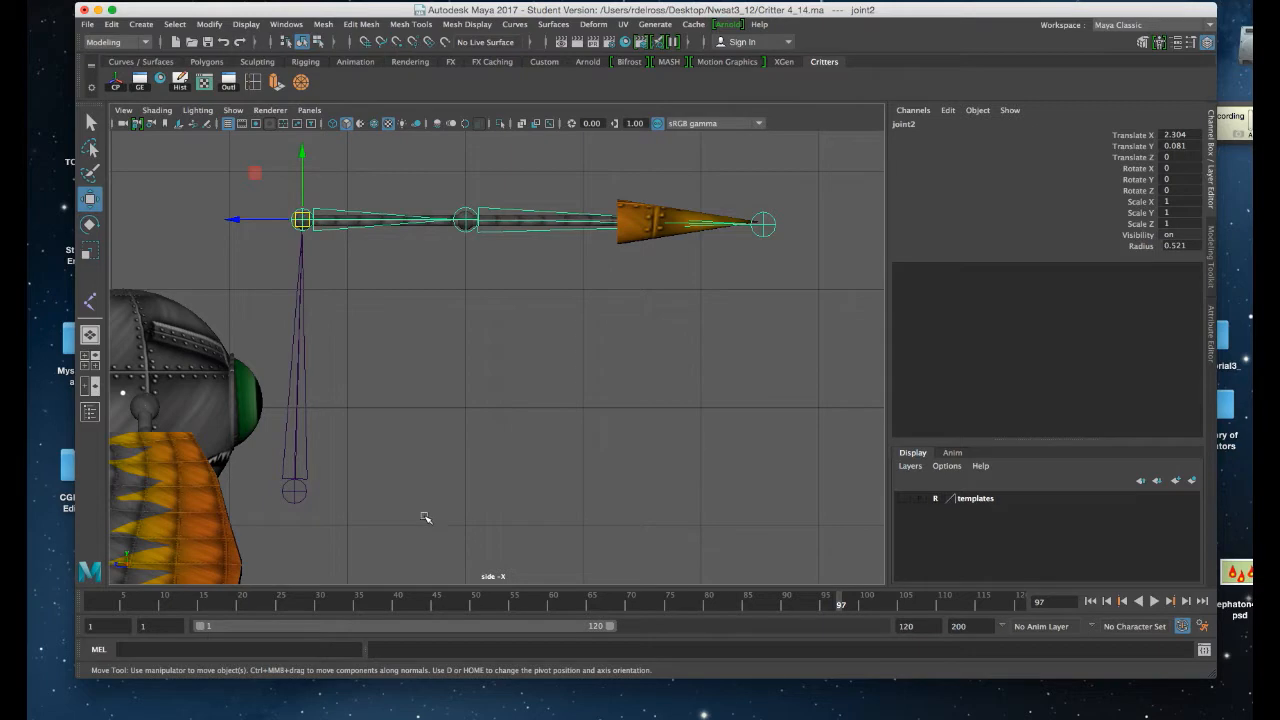
pyautogui.press('space')
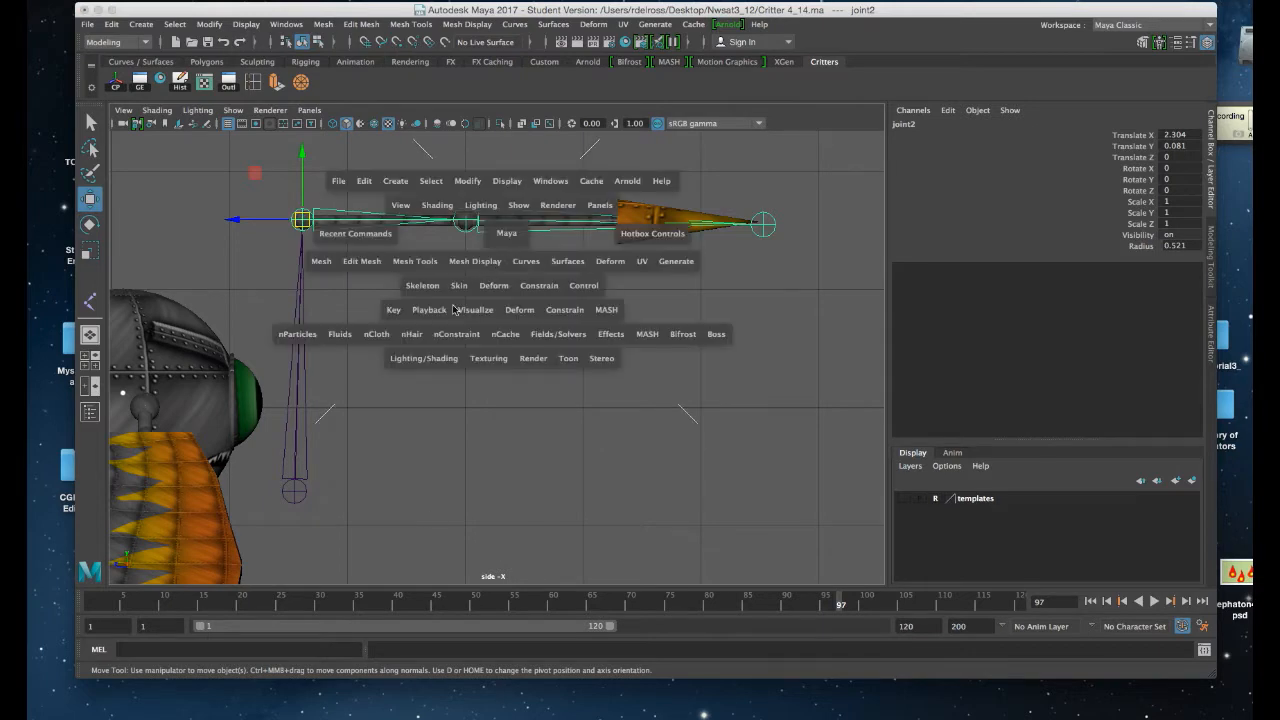
pyautogui.click(424, 286)
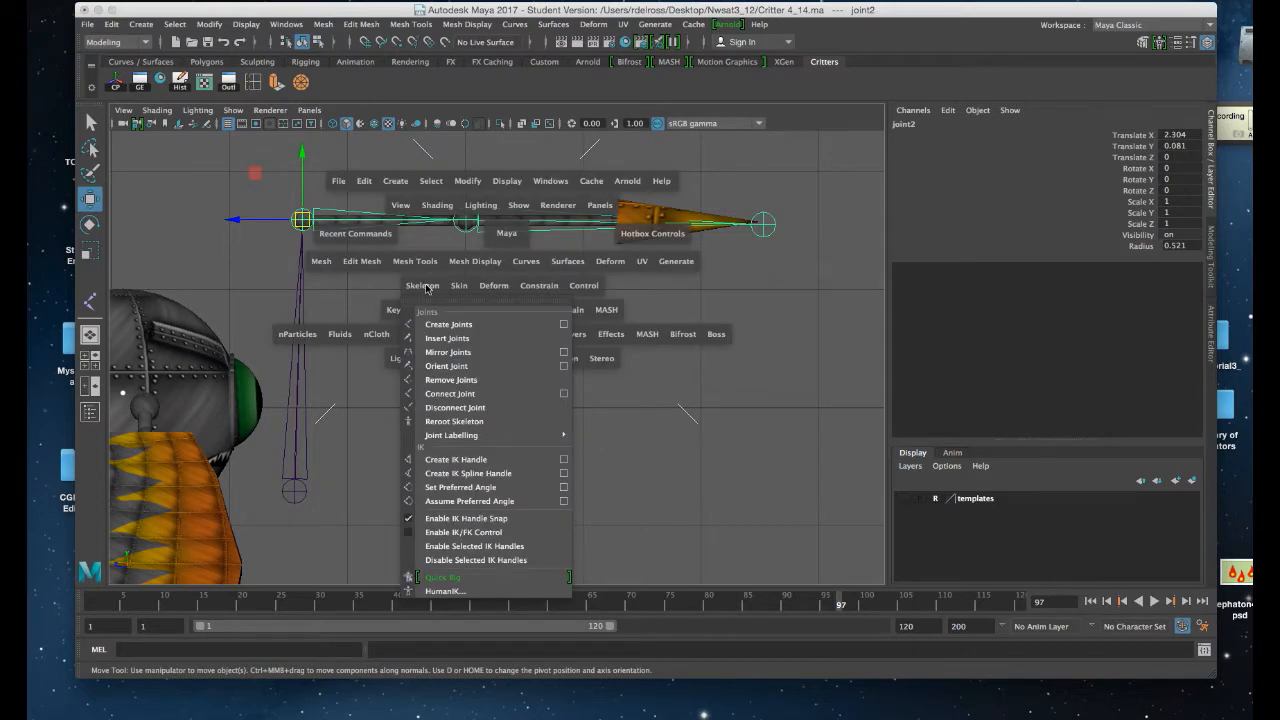
pyautogui.click(467, 460)
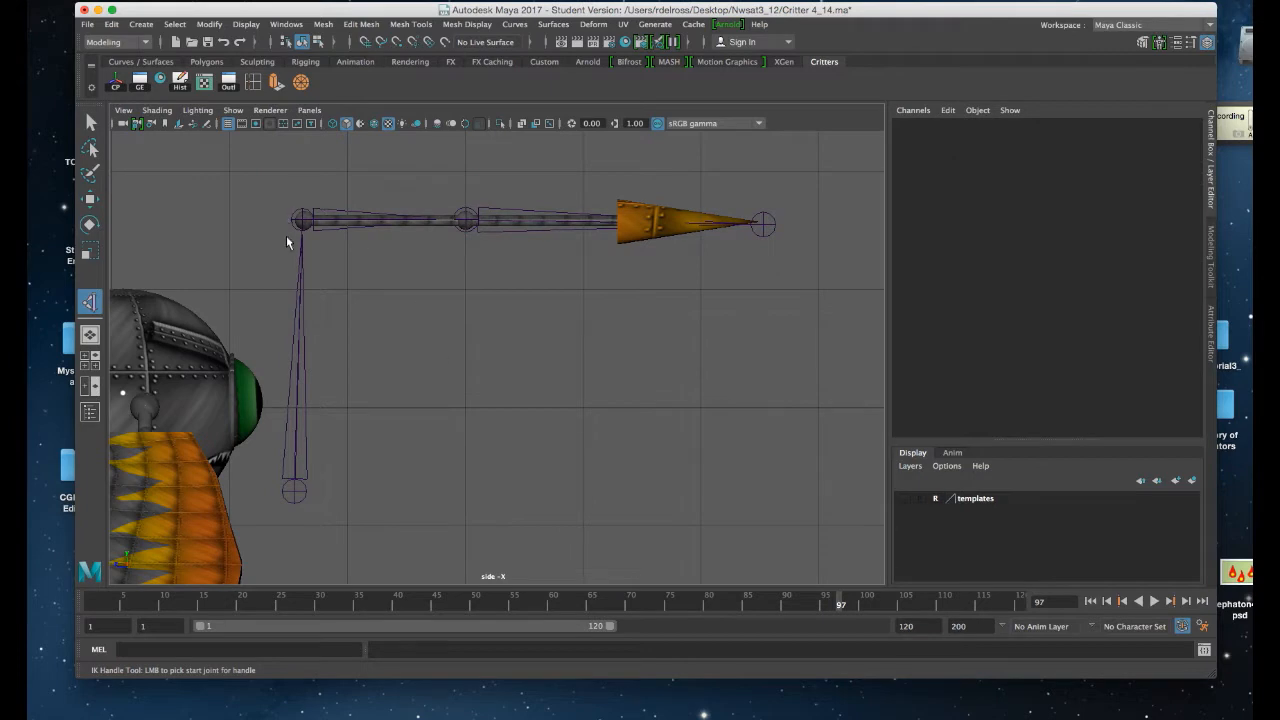
pyautogui.keyDown('alt'); pyautogui.moveTo(299, 232); pyautogui.dragTo(362, 278, button='middle'); pyautogui.keyUp('alt')
pyautogui.keyDown('alt'); pyautogui.moveTo(362, 278); pyautogui.dragTo(362, 330, button='right'); pyautogui.keyUp('alt')
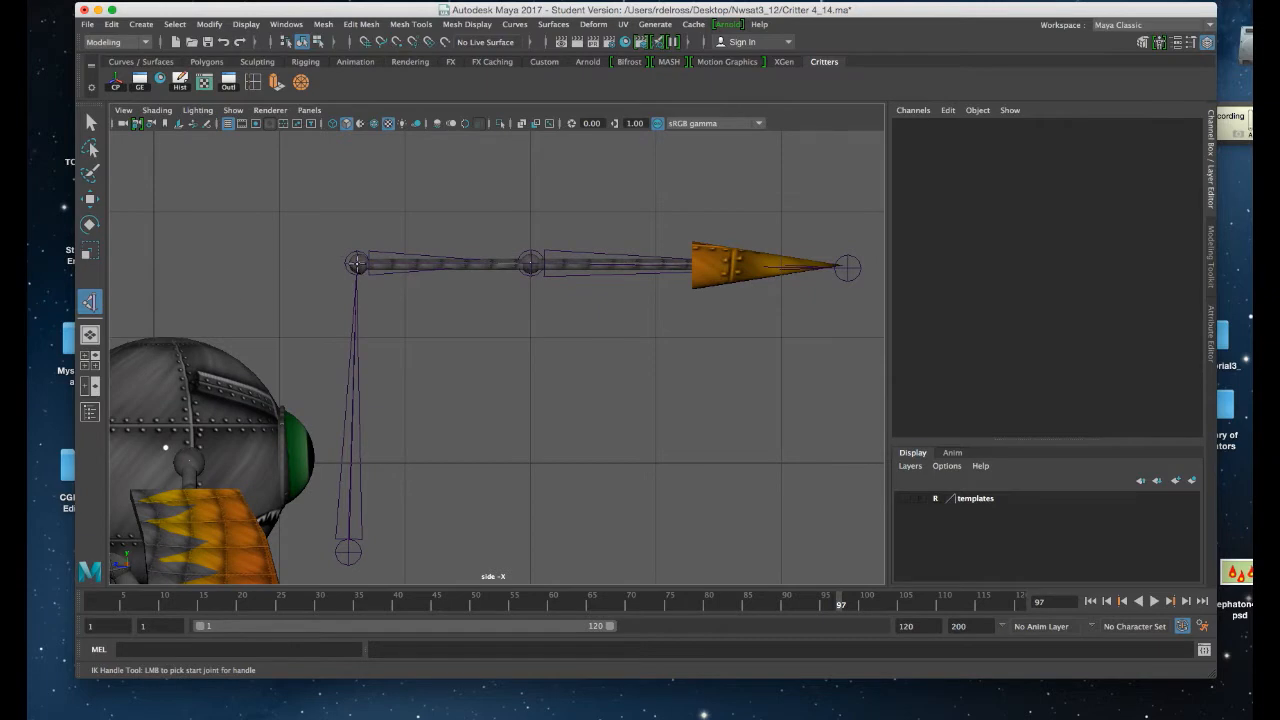
pyautogui.click(356, 263)
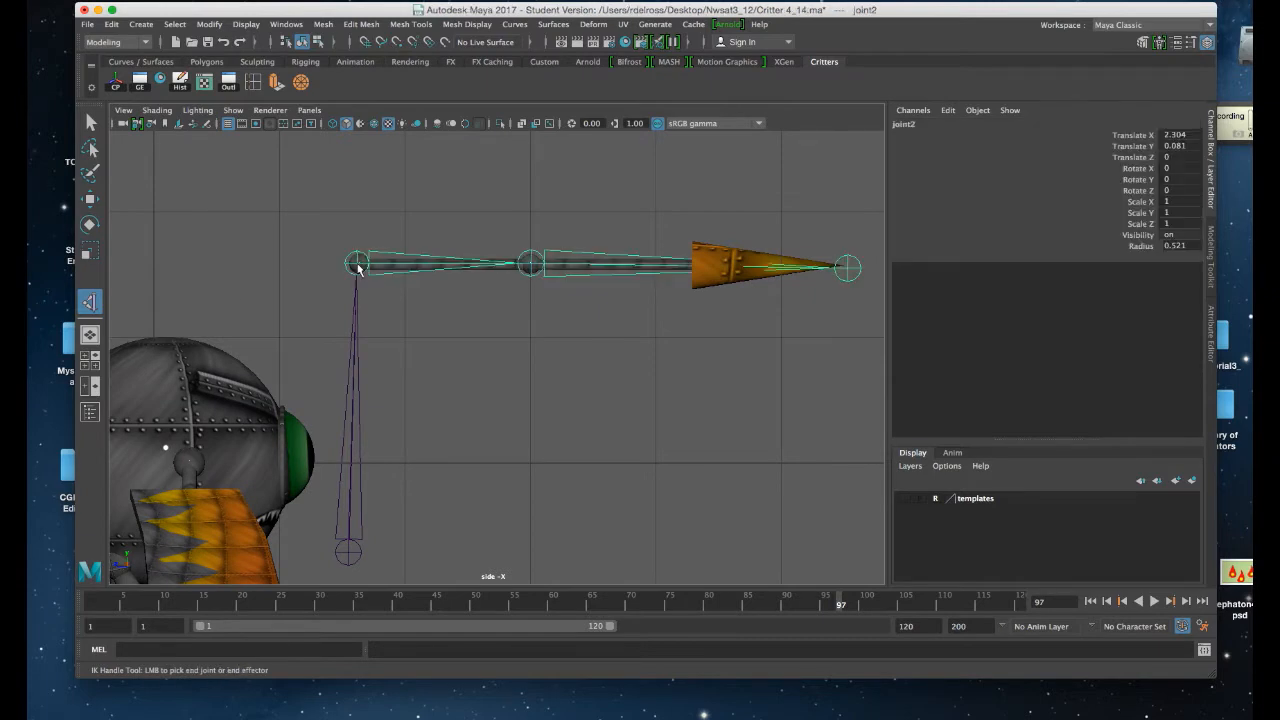
pyautogui.click(848, 268)
pyautogui.press('w')
# - Reselect the IK handle at the cone tip and switch to the perspective view
pyautogui.scroll(-3, 771, 277)
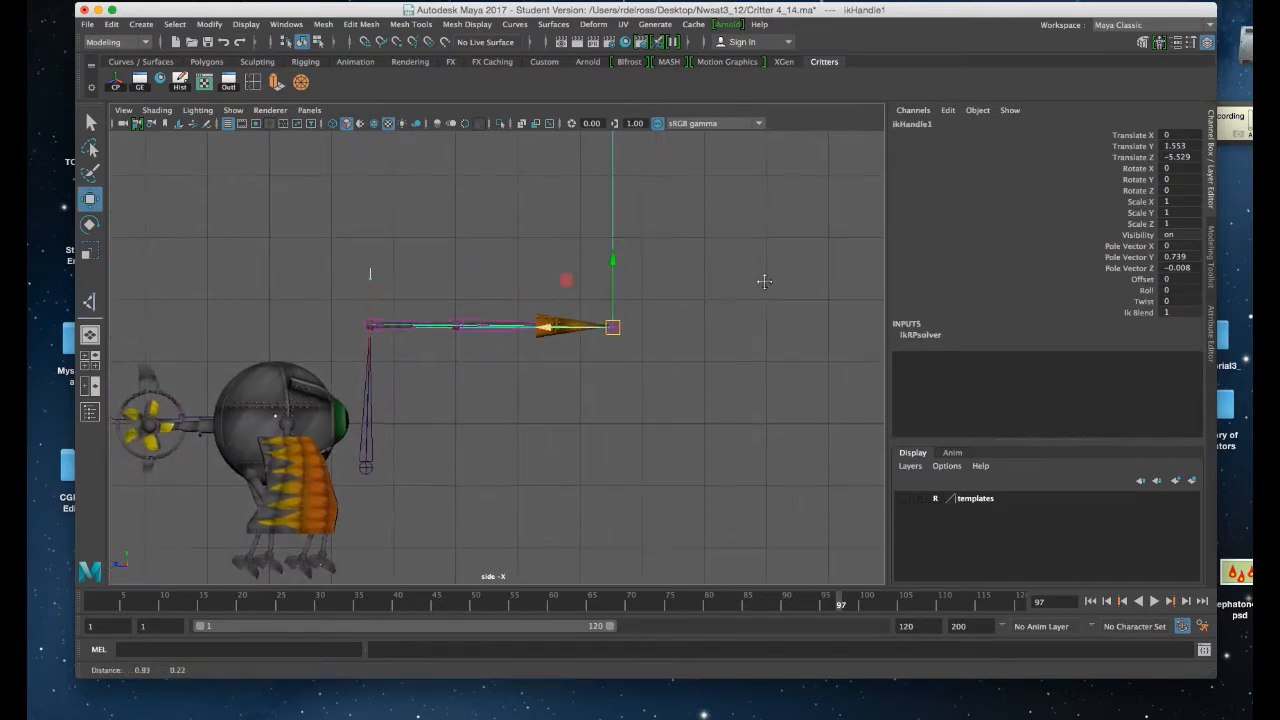
pyautogui.scroll(2, 742, 253)
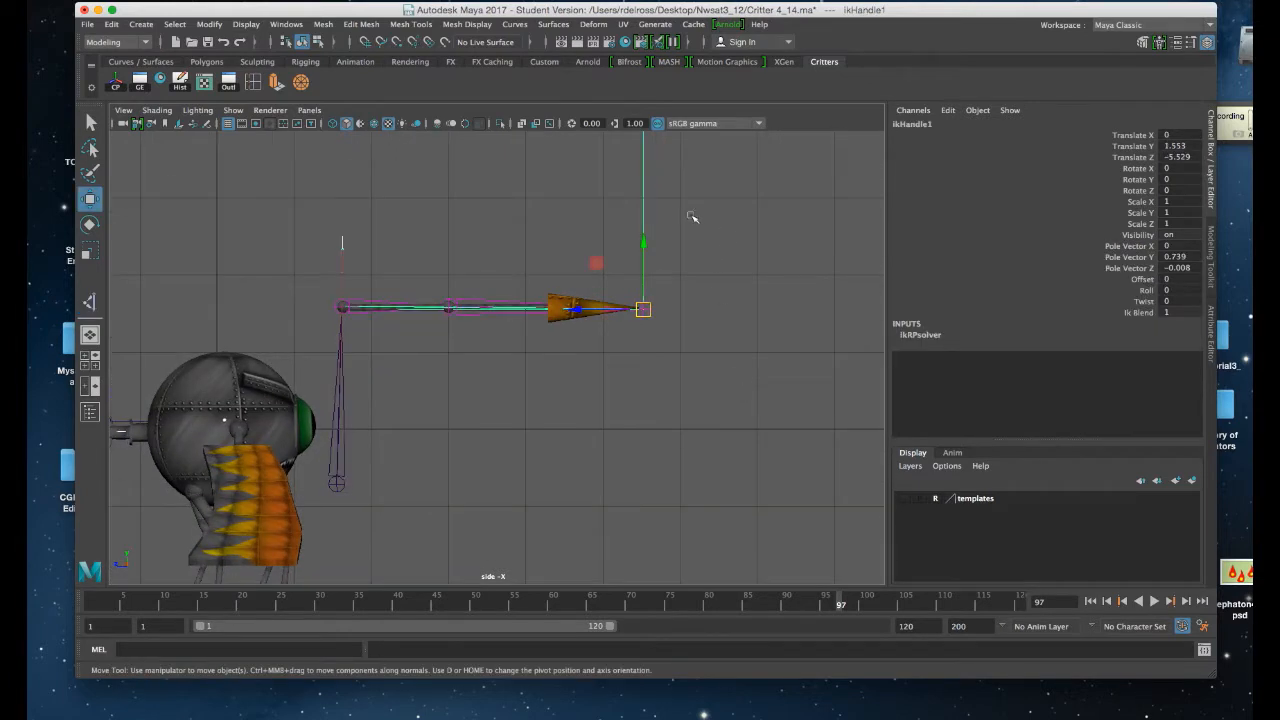
pyautogui.click(719, 229)
pyautogui.moveTo(596, 207); pyautogui.dragTo(670, 253)
pyautogui.press('space')
pyautogui.press('space')
pyautogui.keyDown('alt'); pyautogui.moveTo(735, 224); pyautogui.dragTo(749, 306); pyautogui.keyUp('alt')
# - Test the IK handle with a move to about X -0.003, Y 1.573, Z -5.522 and try to undo it
pyautogui.click(690, 272)
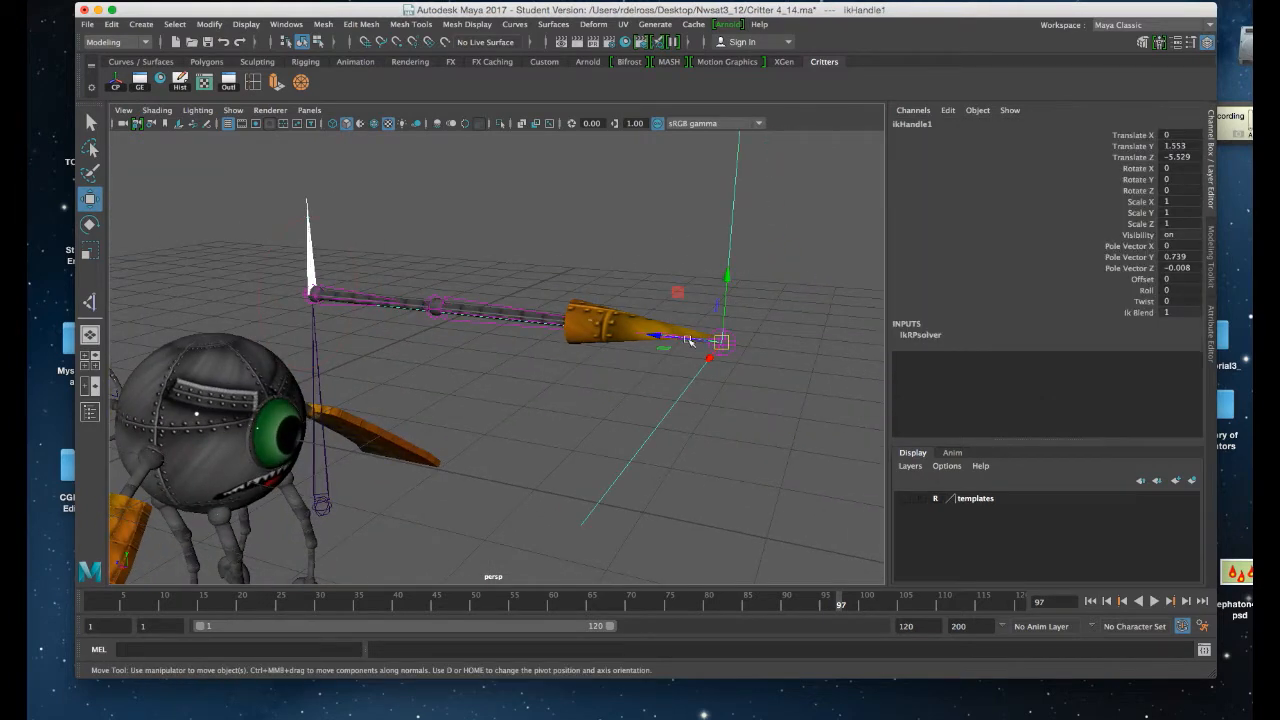
pyautogui.moveTo(721, 341)
pyautogui.mouseDown()
pyautogui.moveTo(686, 300)
pyautogui.moveTo(566, 286)
pyautogui.moveTo(749, 314)
pyautogui.moveTo(586, 289)
pyautogui.moveTo(714, 334)
pyautogui.moveTo(691, 311)
pyautogui.moveTo(598, 291)
pyautogui.moveTo(726, 334)
pyautogui.moveTo(620, 290)
pyautogui.moveTo(729, 323)
pyautogui.moveTo(634, 303)
pyautogui.moveTo(722, 340)
pyautogui.mouseUp()
pyautogui.press('z')
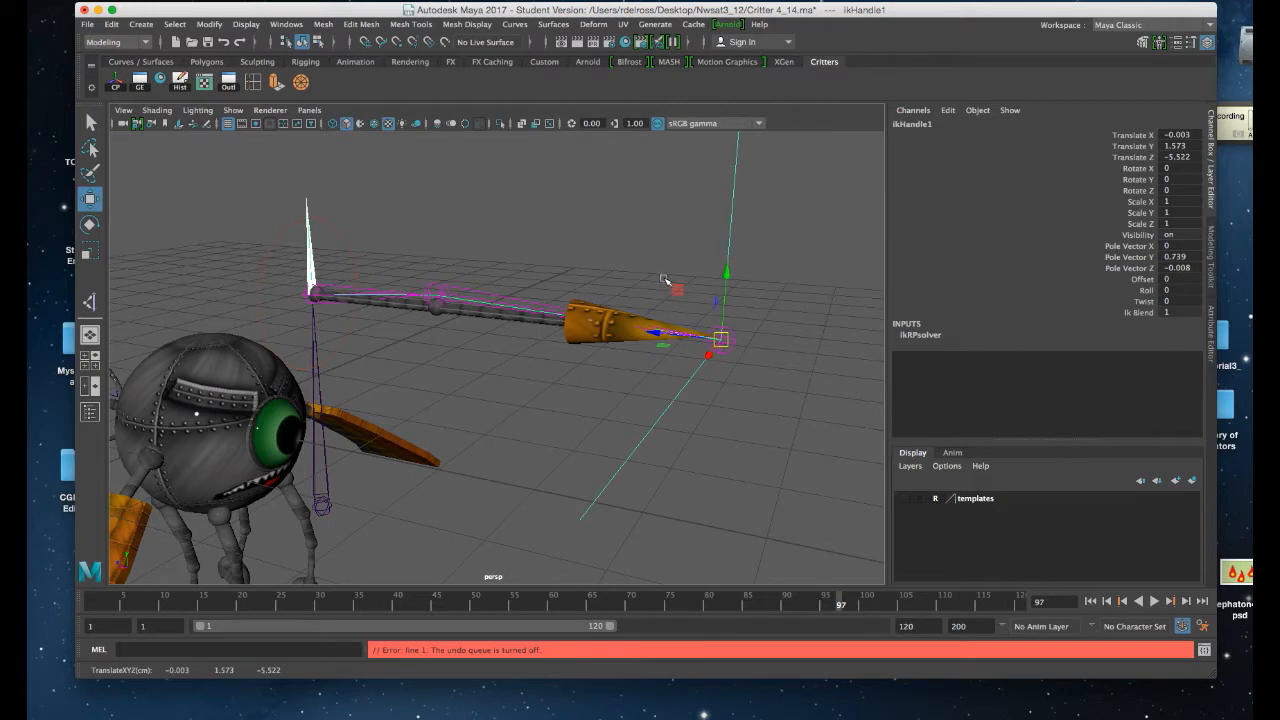
# - Straighten the arm by moving the IK handle to about X -0.016, Y 1.552, Z -5.529, and deselect it
pyautogui.keyDown('alt'); pyautogui.moveTo(626, 262); pyautogui.dragTo(694, 273); pyautogui.keyUp('alt')
pyautogui.moveTo(738, 326); pyautogui.dragTo(743, 331)
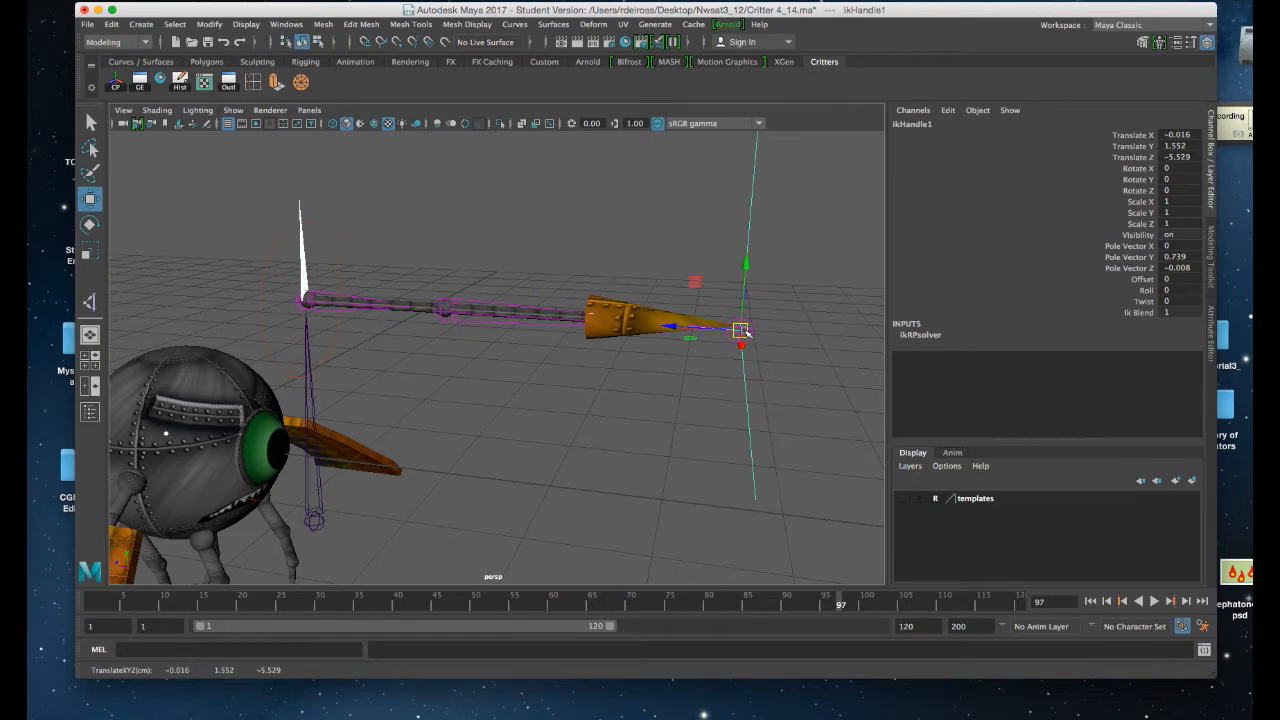
pyautogui.click(750, 221)
pyautogui.keyDown('alt'); pyautogui.moveTo(814, 240); pyautogui.dragTo(762, 240); pyautogui.keyUp('alt')
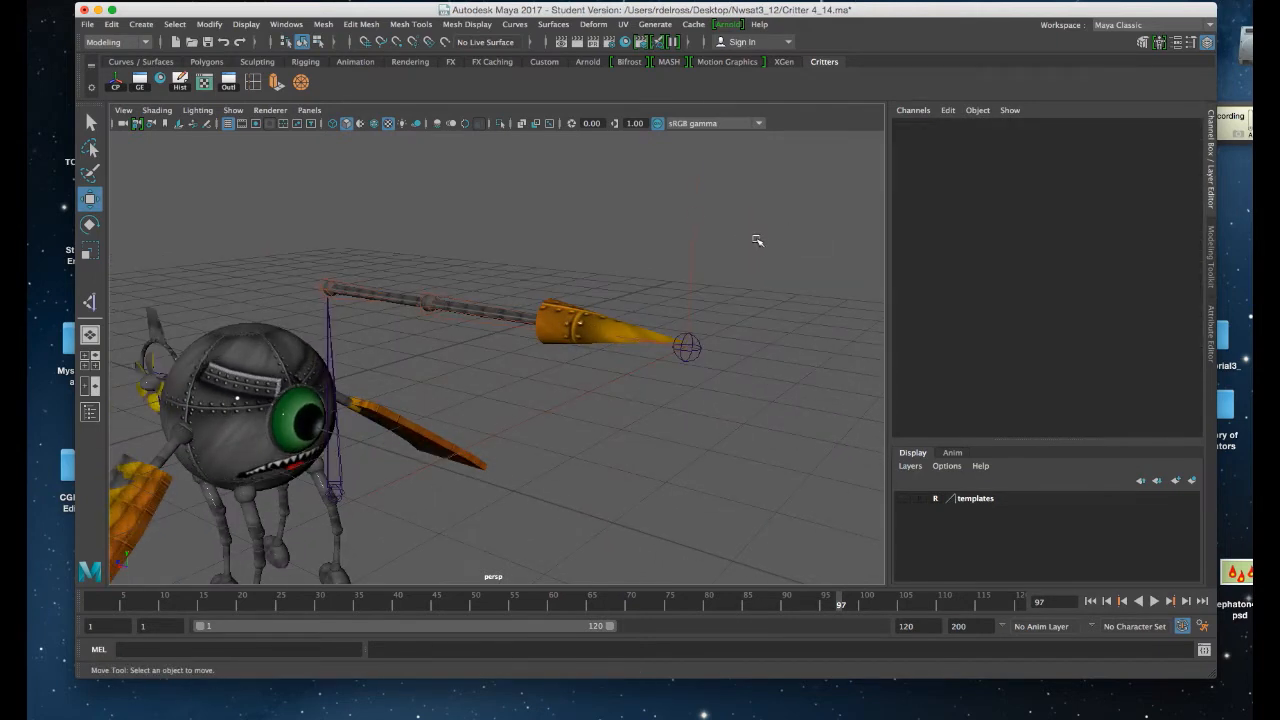
# - Reselect the IK handle and reduce the IK handle display scale to 1.52
pyautogui.click(696, 220)
pyautogui.keyDown('alt'); pyautogui.moveTo(651, 243); pyautogui.dragTo(699, 259); pyautogui.keyUp('alt')
pyautogui.keyDown('alt'); pyautogui.moveTo(584, 241); pyautogui.dragTo(540, 247); pyautogui.keyUp('alt')
pyautogui.press('space')
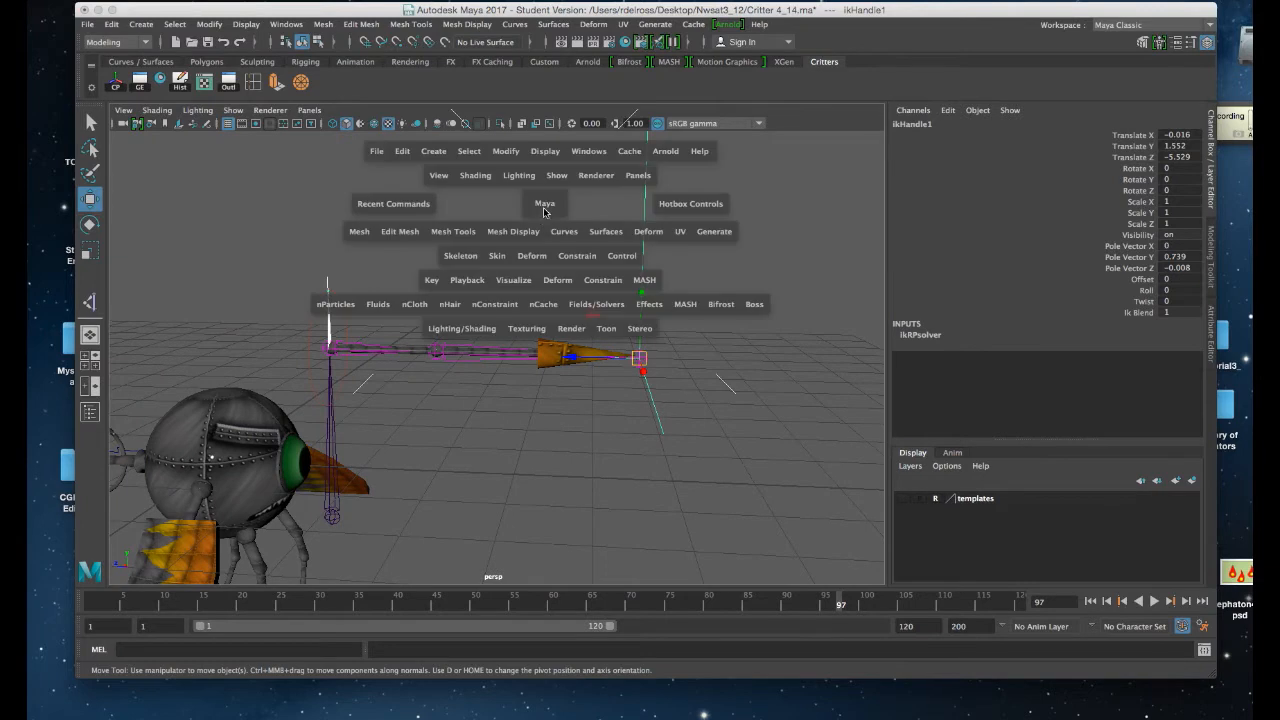
pyautogui.click(546, 152)
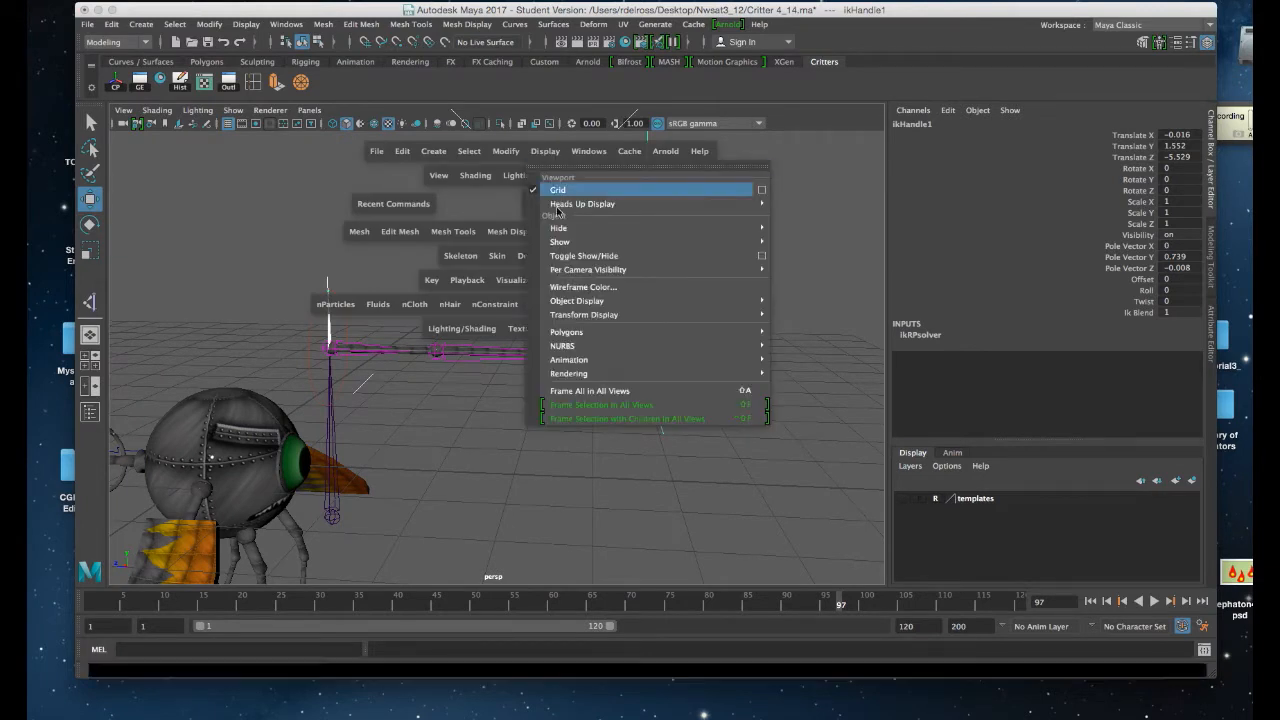
pyautogui.moveTo(588, 362)
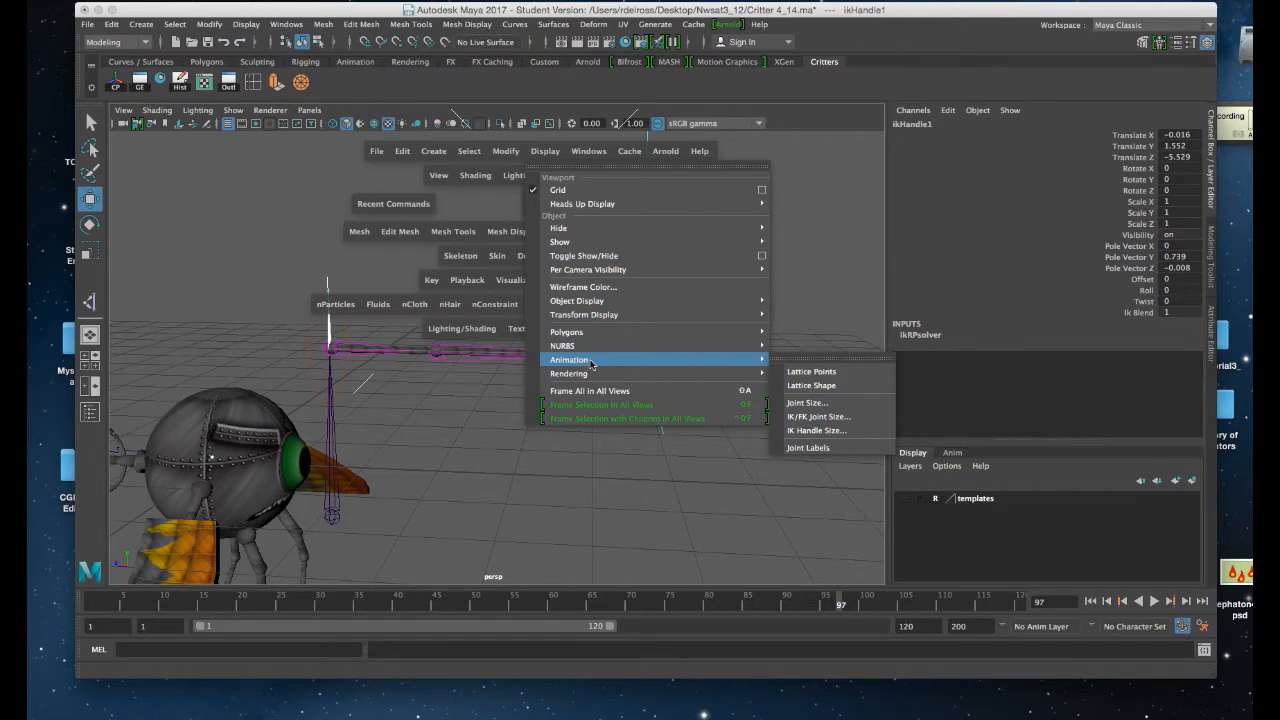
pyautogui.click(822, 430)
pyautogui.moveTo(618, 256); pyautogui.dragTo(410, 218)
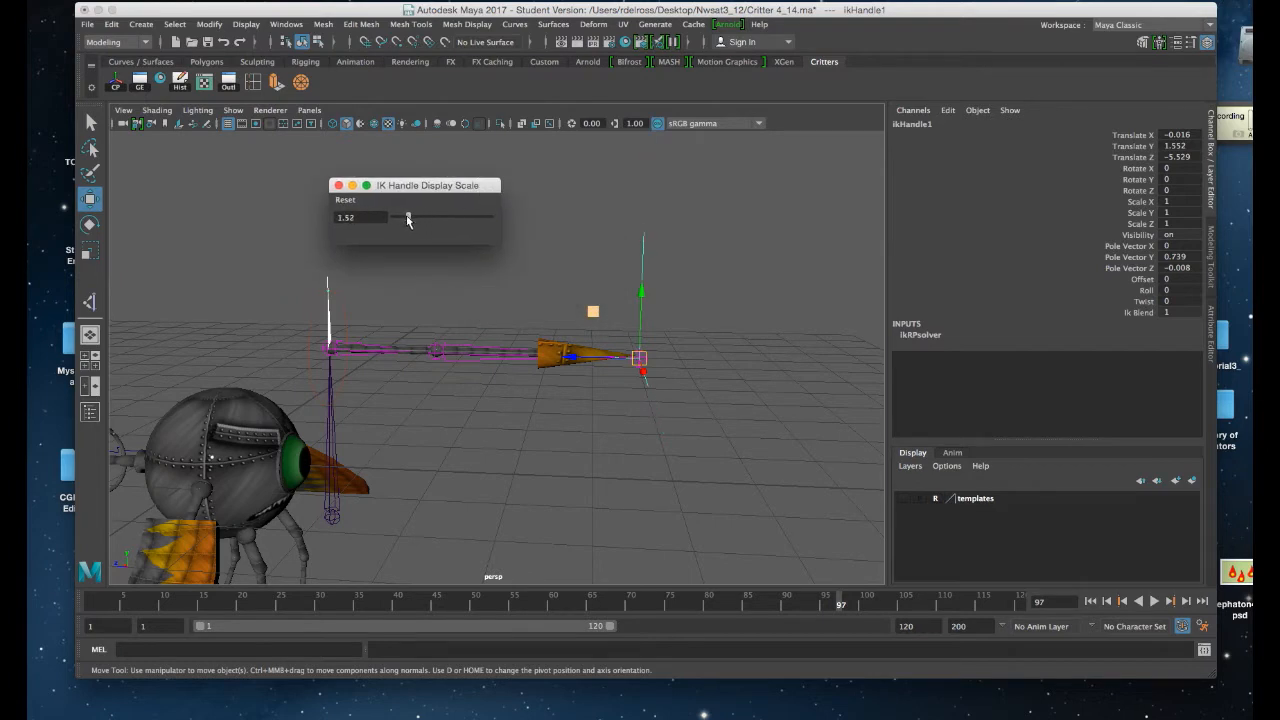
pyautogui.keyDown('alt'); pyautogui.moveTo(684, 294); pyautogui.dragTo(657, 307); pyautogui.keyUp('alt')
pyautogui.click(339, 186)
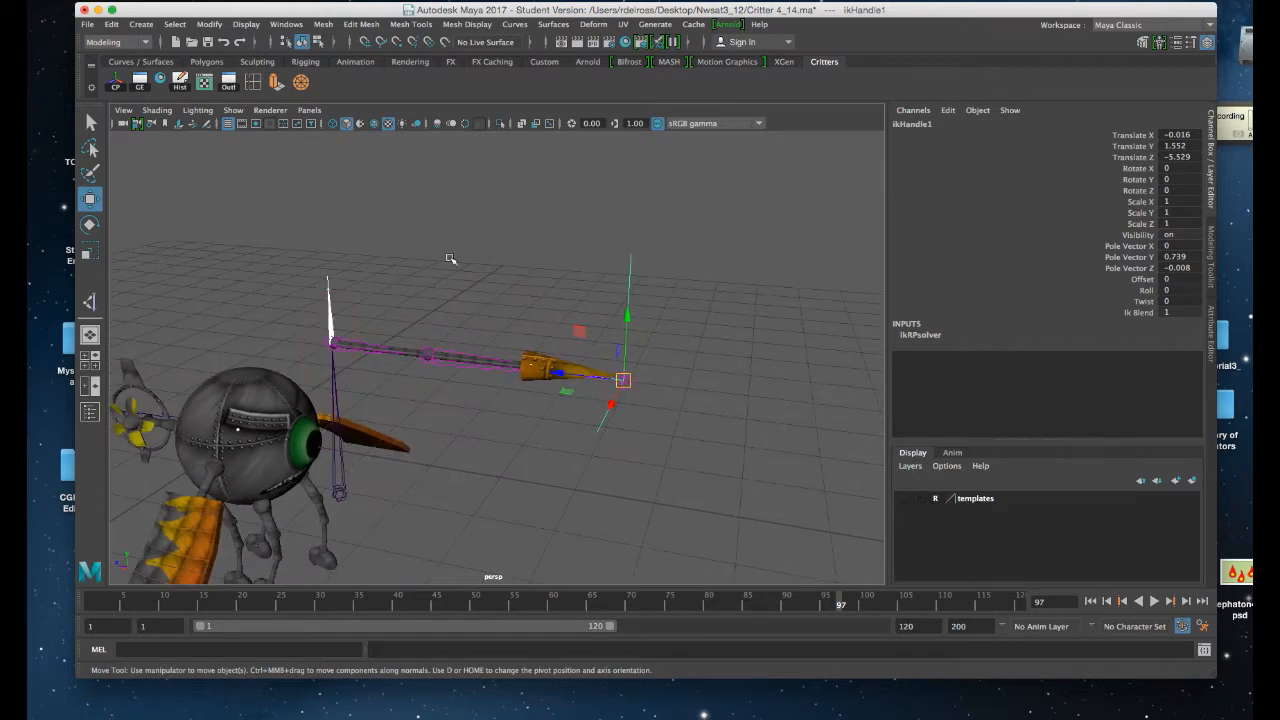
# - Parent the cone-tipped forearm mesh (pCone2) to the elbow joint (joint3)
pyautogui.keyDown('alt'); pyautogui.moveTo(446, 259); pyautogui.dragTo(463, 246); pyautogui.keyUp('alt')
pyautogui.keyDown('alt'); pyautogui.moveTo(463, 246); pyautogui.dragTo(508, 489, button='right'); pyautogui.keyUp('alt')
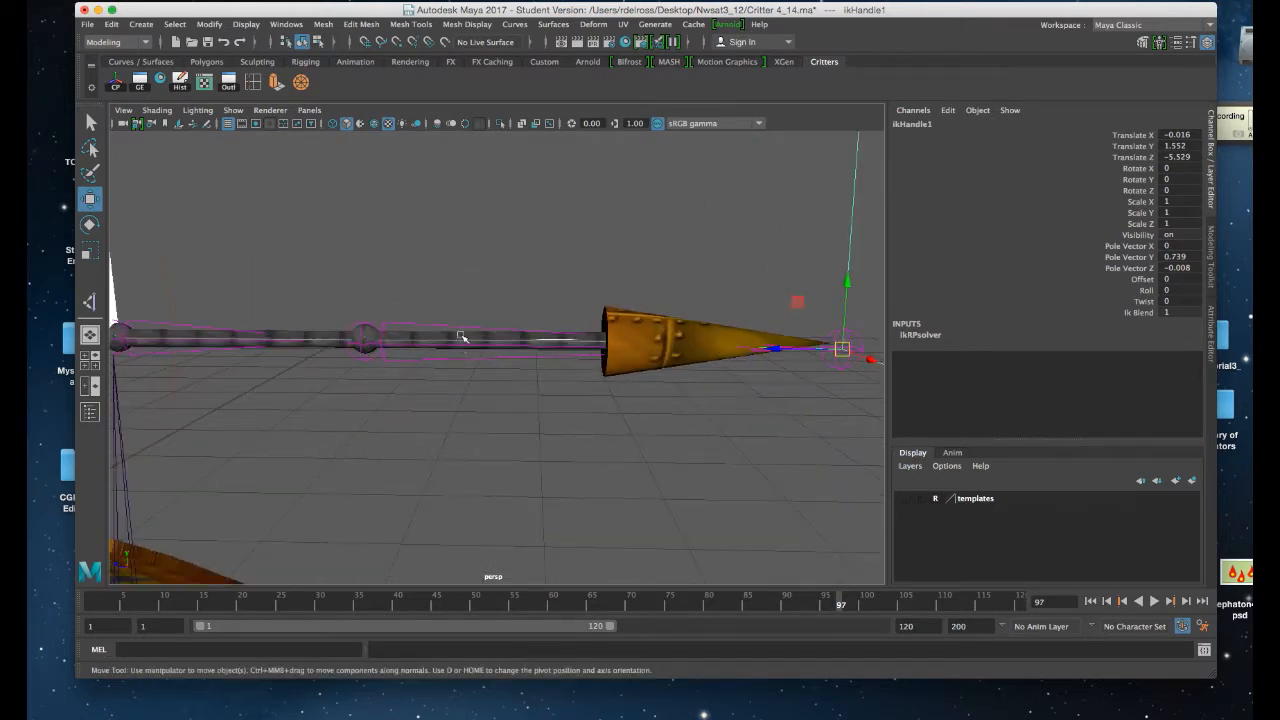
pyautogui.keyDown('alt'); pyautogui.moveTo(455, 337); pyautogui.dragTo(423, 354); pyautogui.keyUp('alt')
pyautogui.click(438, 370)
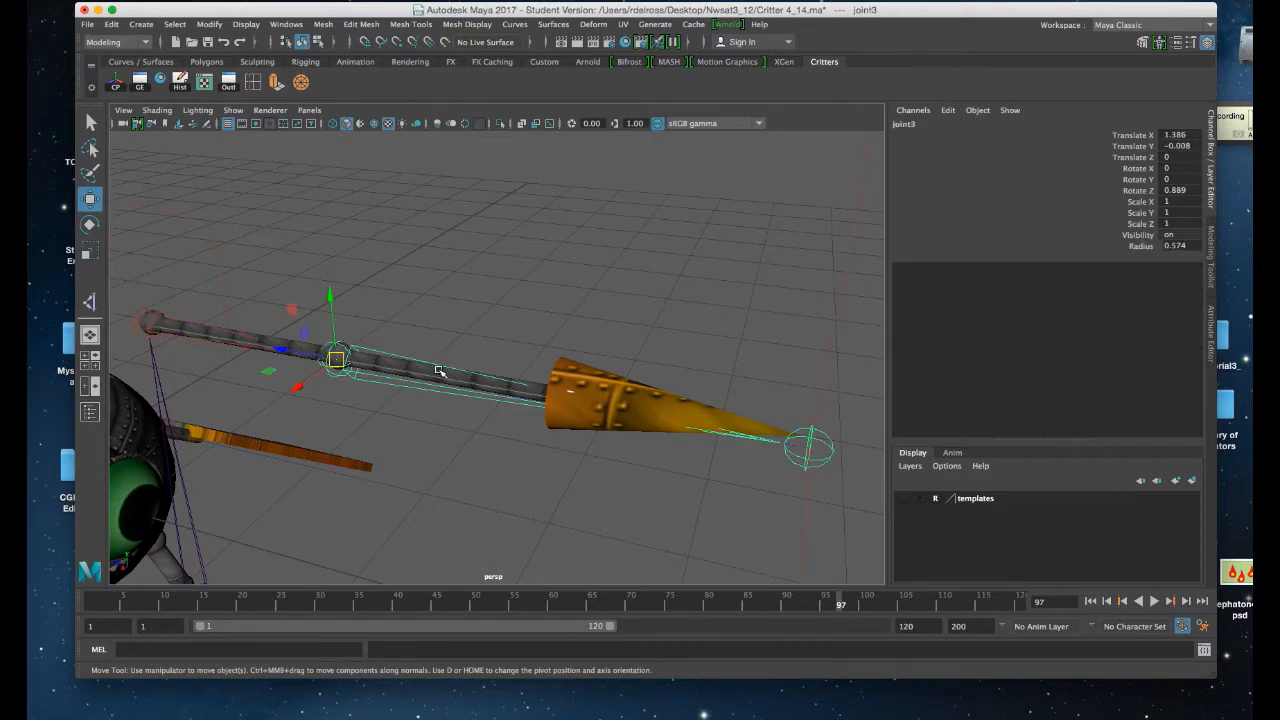
pyautogui.click(593, 376)
pyautogui.keyDown('alt'); pyautogui.moveTo(545, 376); pyautogui.dragTo(531, 326); pyautogui.keyUp('alt')
pyautogui.keyDown('alt'); pyautogui.moveTo(473, 263); pyautogui.dragTo(482, 330, button='right'); pyautogui.keyUp('alt')
pyautogui.keyDown('alt'); pyautogui.moveTo(480, 323); pyautogui.dragTo(482, 335); pyautogui.keyUp('alt')
pyautogui.keyDown('alt'); pyautogui.moveTo(483, 331); pyautogui.dragTo(430, 273, button='middle'); pyautogui.keyUp('alt')
pyautogui.keyDown('alt'); pyautogui.moveTo(430, 273); pyautogui.dragTo(437, 297, button='right'); pyautogui.keyUp('alt')
pyautogui.moveTo(490, 292)
pyautogui.keyDown('alt'); pyautogui.mouseDown()
pyautogui.moveTo(457, 277)
pyautogui.moveTo(497, 286)
pyautogui.mouseUp(); pyautogui.keyUp('alt')
pyautogui.moveTo(483, 225)
pyautogui.keyDown('alt'); pyautogui.mouseDown()
pyautogui.moveTo(469, 231)
pyautogui.moveTo(479, 241)
pyautogui.mouseUp(); pyautogui.keyUp('alt')
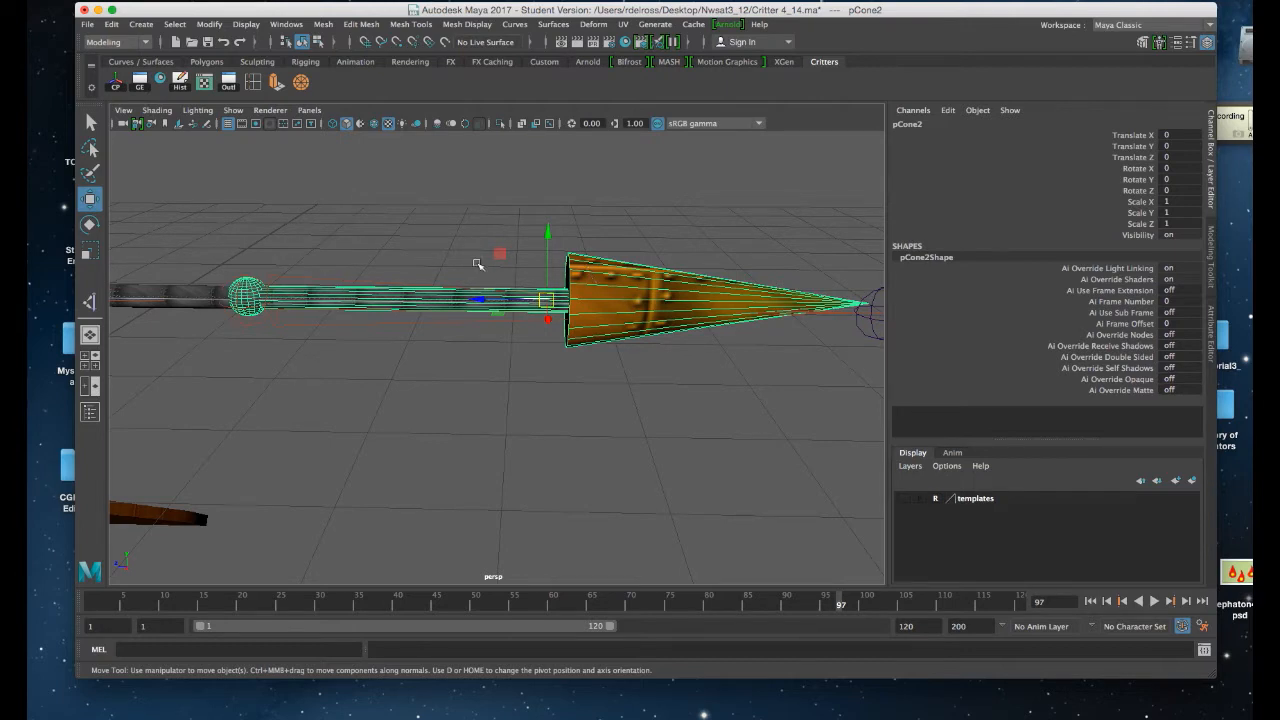
pyautogui.click(330, 282)
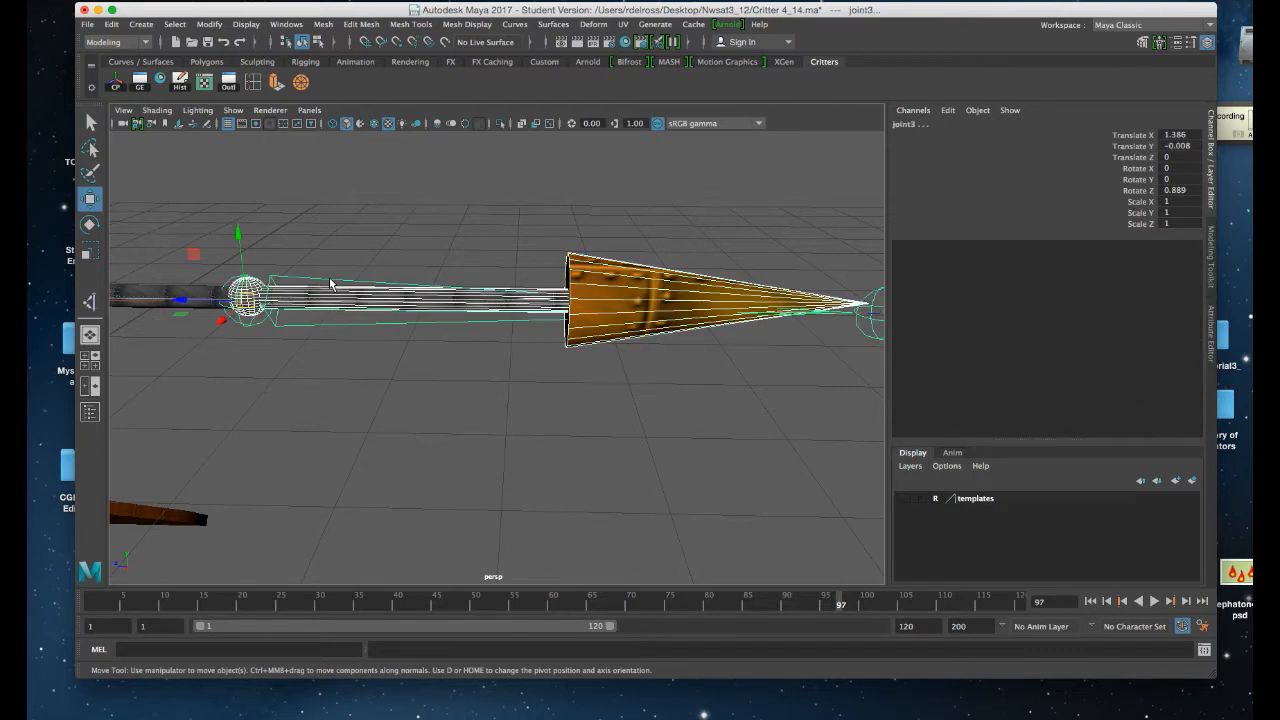
pyautogui.click(329, 277)
# - Parent the upper arm cylinder mesh (pCylinder6) to the joint at the arm's shoulder
pyautogui.keyDown('alt'); pyautogui.moveTo(305, 285); pyautogui.dragTo(657, 320, button='middle'); pyautogui.keyUp('alt')
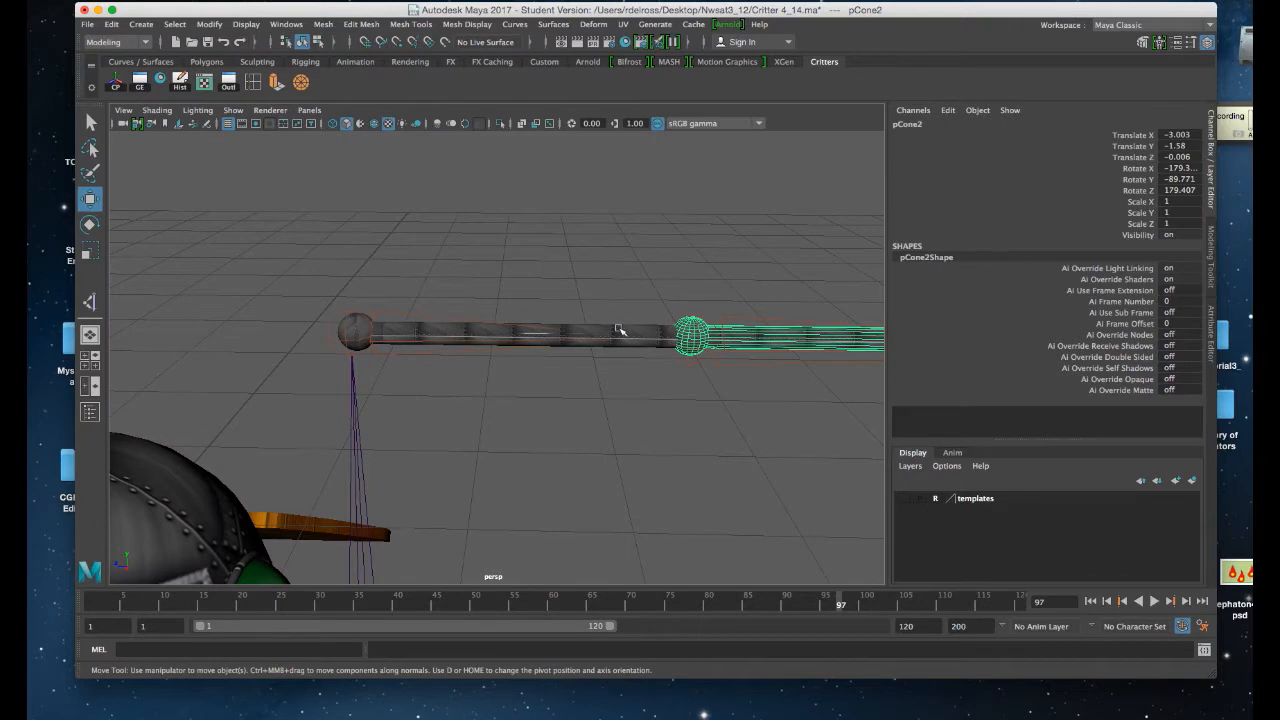
pyautogui.click(616, 330)
pyautogui.scroll(3, 363, 283)
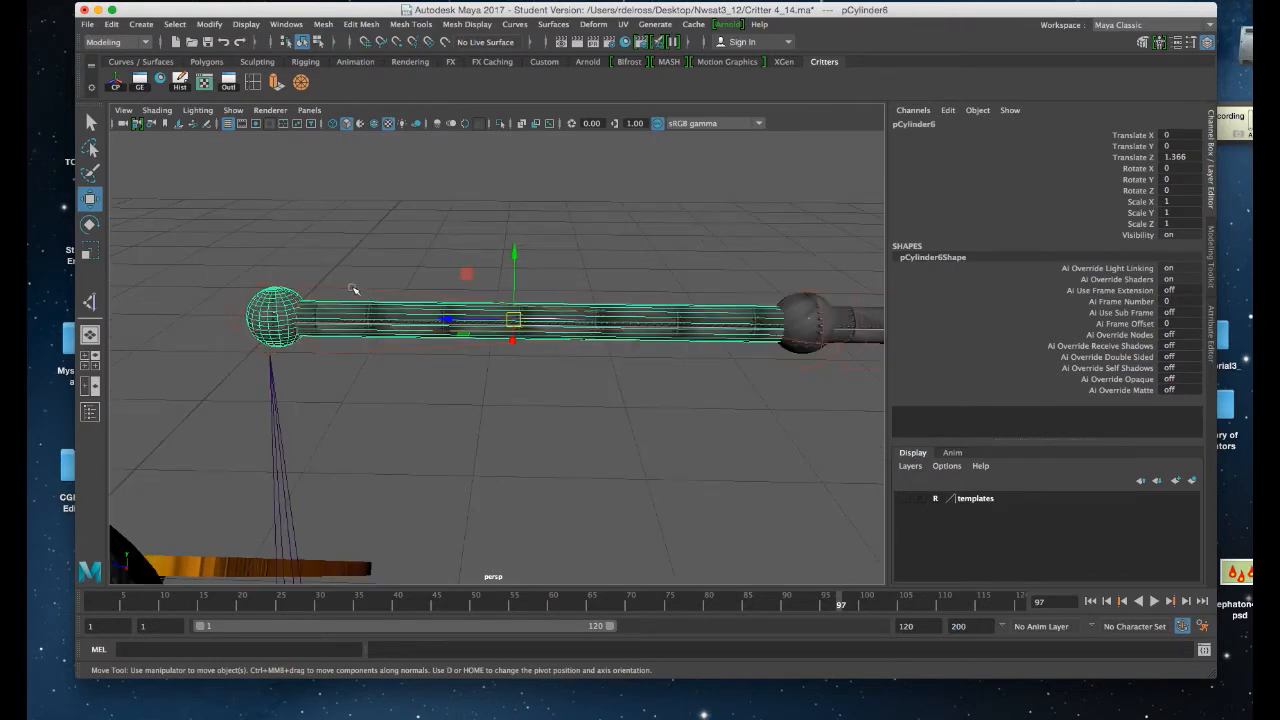
pyautogui.click(352, 291)
pyautogui.click(352, 287)
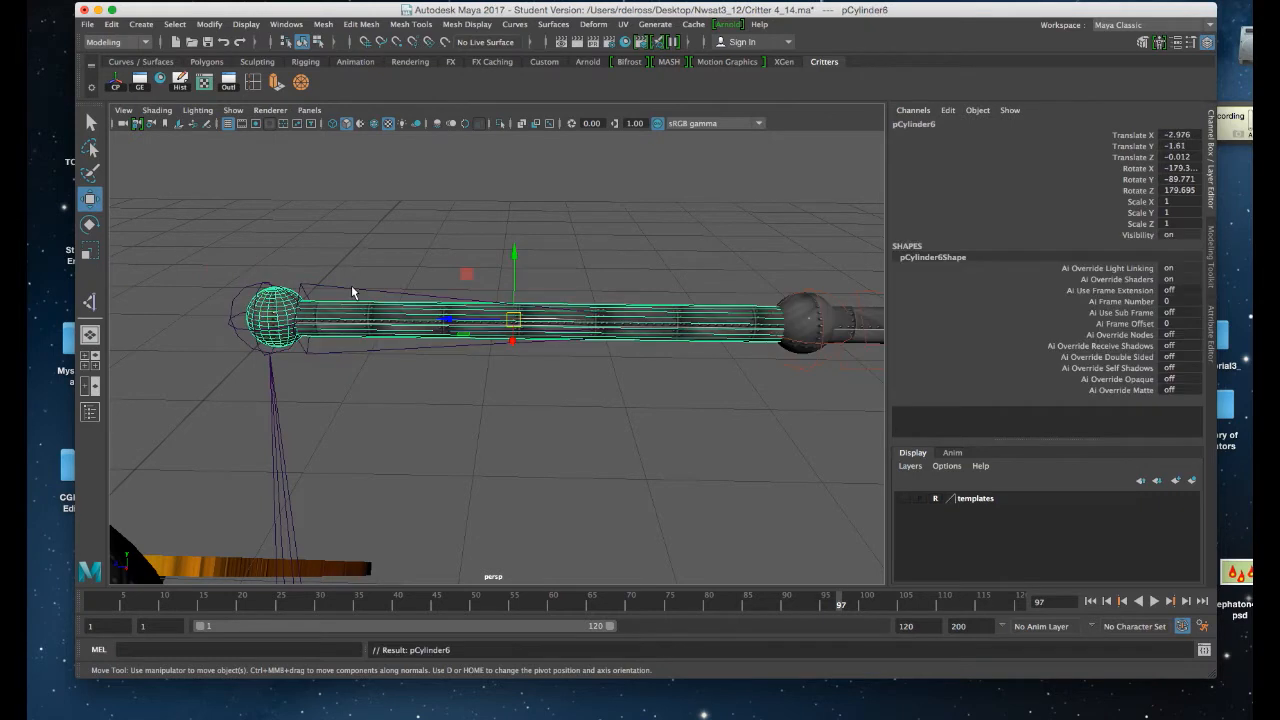
pyautogui.press('f')
# - Select the IK handle at the cone tip and move it to test the bend of the arm, leaving it deselected
pyautogui.keyDown('alt'); pyautogui.moveTo(599, 254); pyautogui.dragTo(275, 212, button='middle'); pyautogui.keyUp('alt')
pyautogui.keyDown('alt'); pyautogui.moveTo(566, 256); pyautogui.dragTo(532, 226, button='right'); pyautogui.keyUp('alt')
pyautogui.keyDown('alt'); pyautogui.moveTo(621, 245); pyautogui.dragTo(603, 243); pyautogui.keyUp('alt')
pyautogui.keyDown('alt'); pyautogui.moveTo(603, 243); pyautogui.dragTo(523, 237, button='middle'); pyautogui.keyUp('alt')
pyautogui.keyDown('alt'); pyautogui.moveTo(523, 237); pyautogui.dragTo(483, 226, button='right'); pyautogui.keyUp('alt')
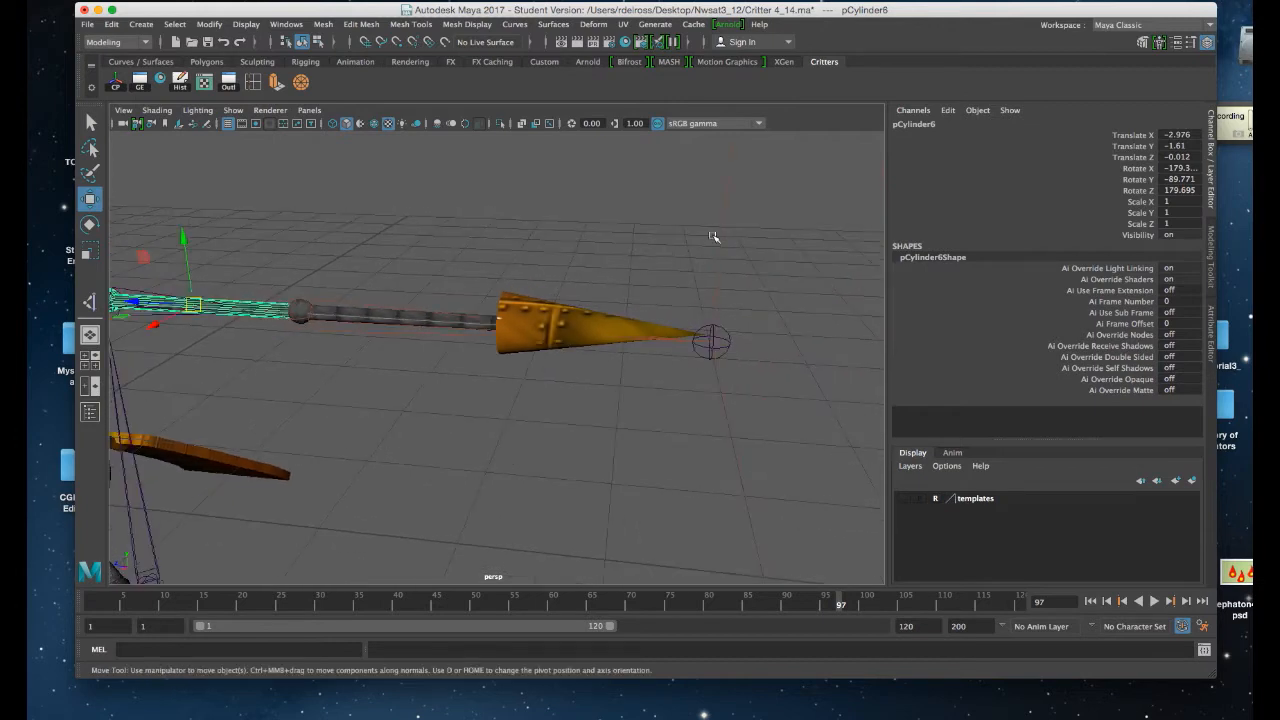
pyautogui.moveTo(697, 228); pyautogui.dragTo(764, 268)
pyautogui.moveTo(718, 320); pyautogui.dragTo(578, 332)
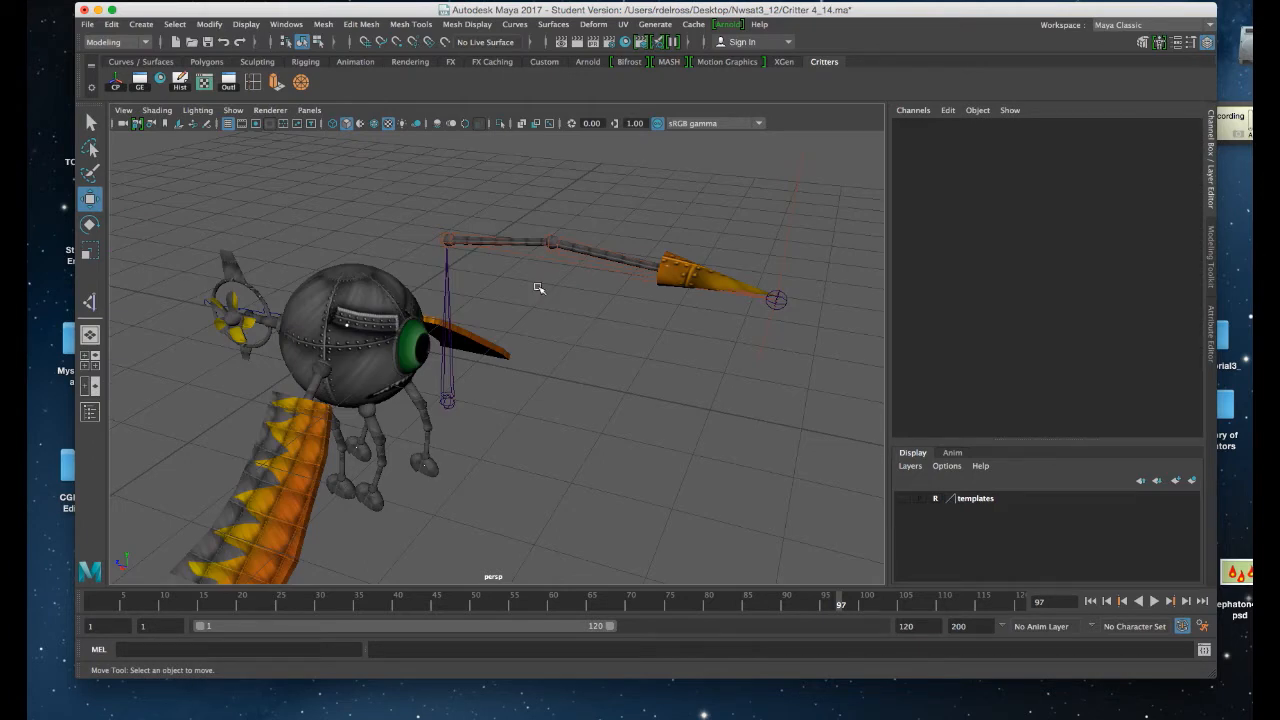
# - Switch to the top view and create a NURBS circle as a control curve
pyautogui.moveTo(494, 296)
pyautogui.keyDown('alt'); pyautogui.mouseDown()
pyautogui.moveTo(569, 271)
pyautogui.moveTo(558, 244)
pyautogui.moveTo(580, 394)
pyautogui.moveTo(494, 283)
pyautogui.moveTo(510, 290)
pyautogui.mouseUp(); pyautogui.keyUp('alt')
pyautogui.keyDown('alt'); pyautogui.moveTo(534, 271); pyautogui.dragTo(560, 423, button='right'); pyautogui.keyUp('alt')
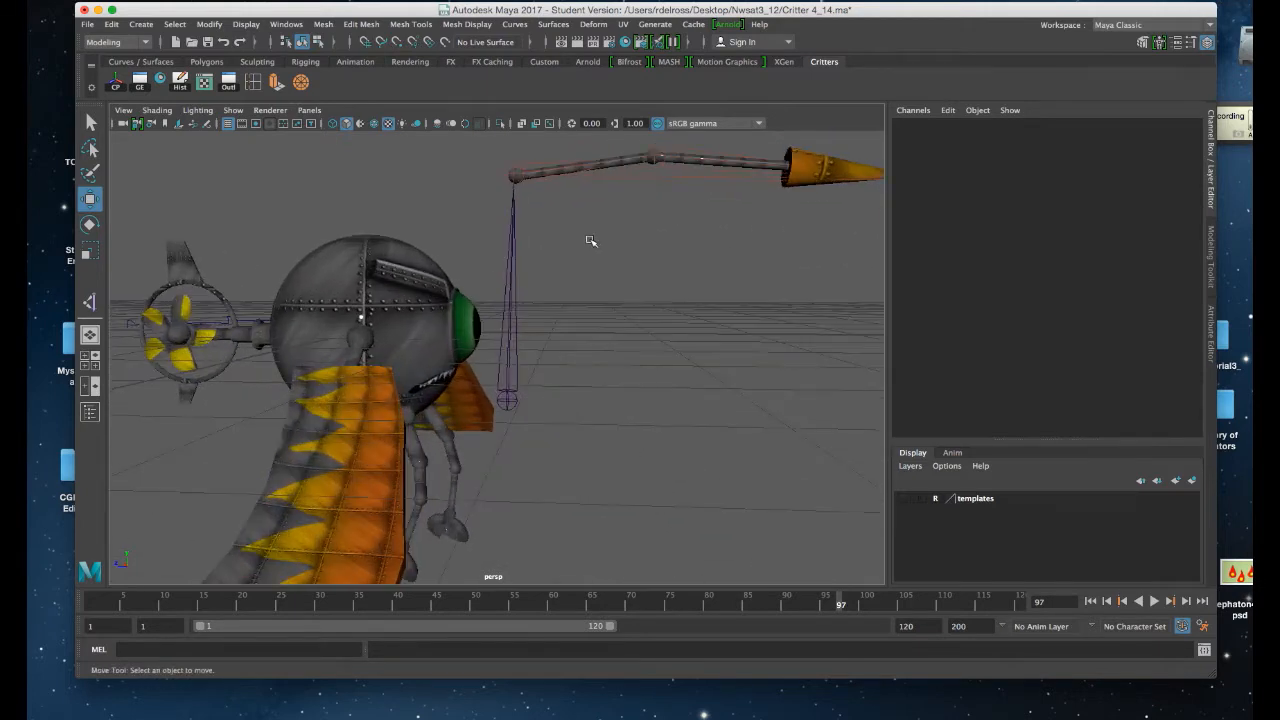
pyautogui.press('space')
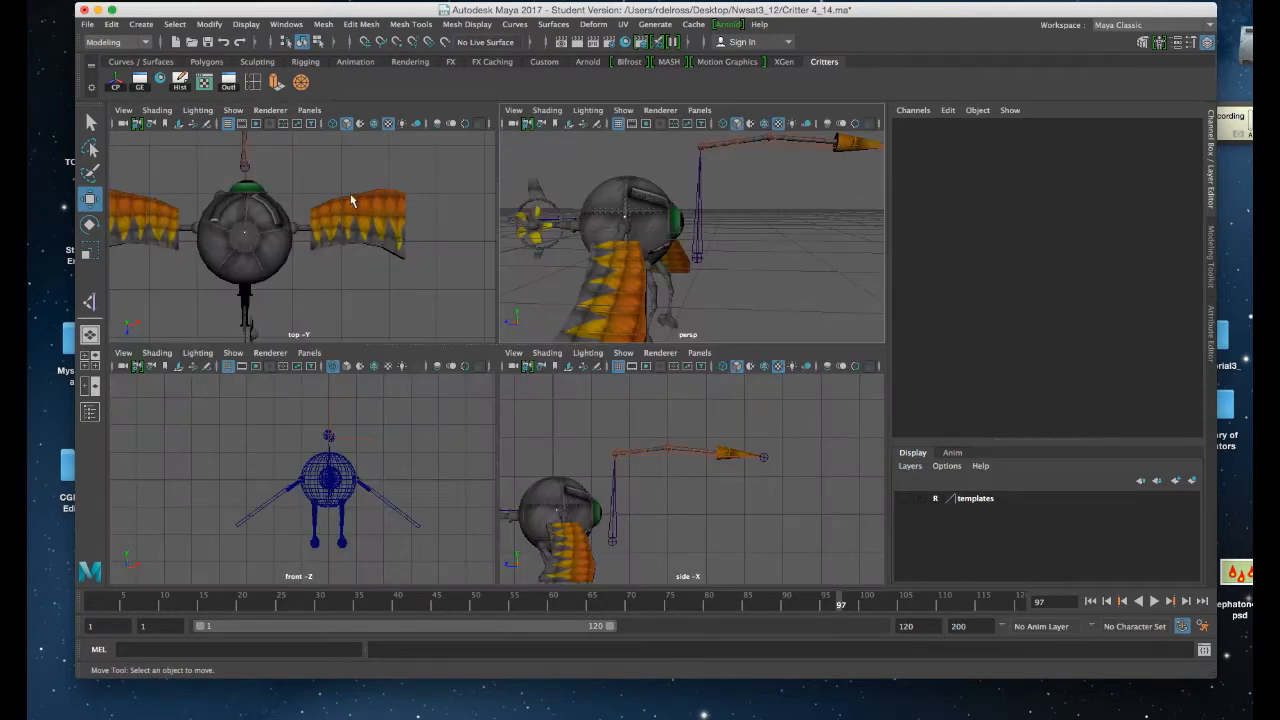
pyautogui.press('space')
pyautogui.scroll(-5, 436, 258)
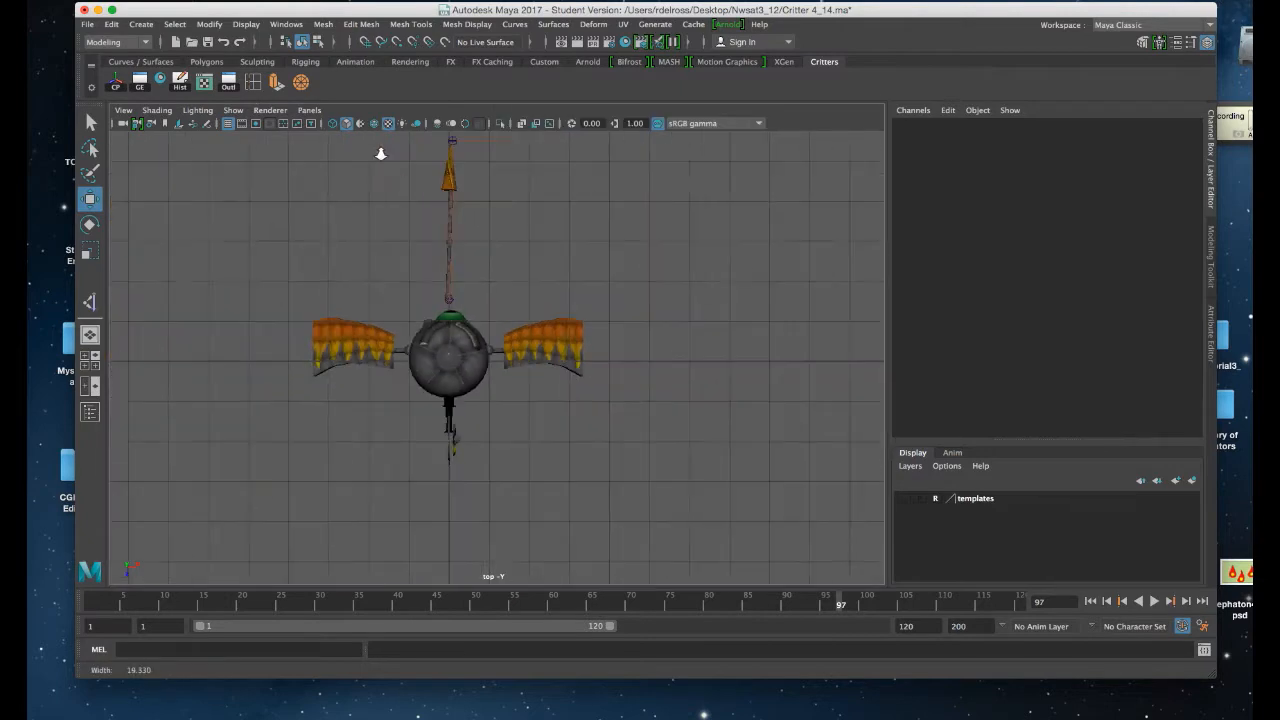
pyautogui.press('space')
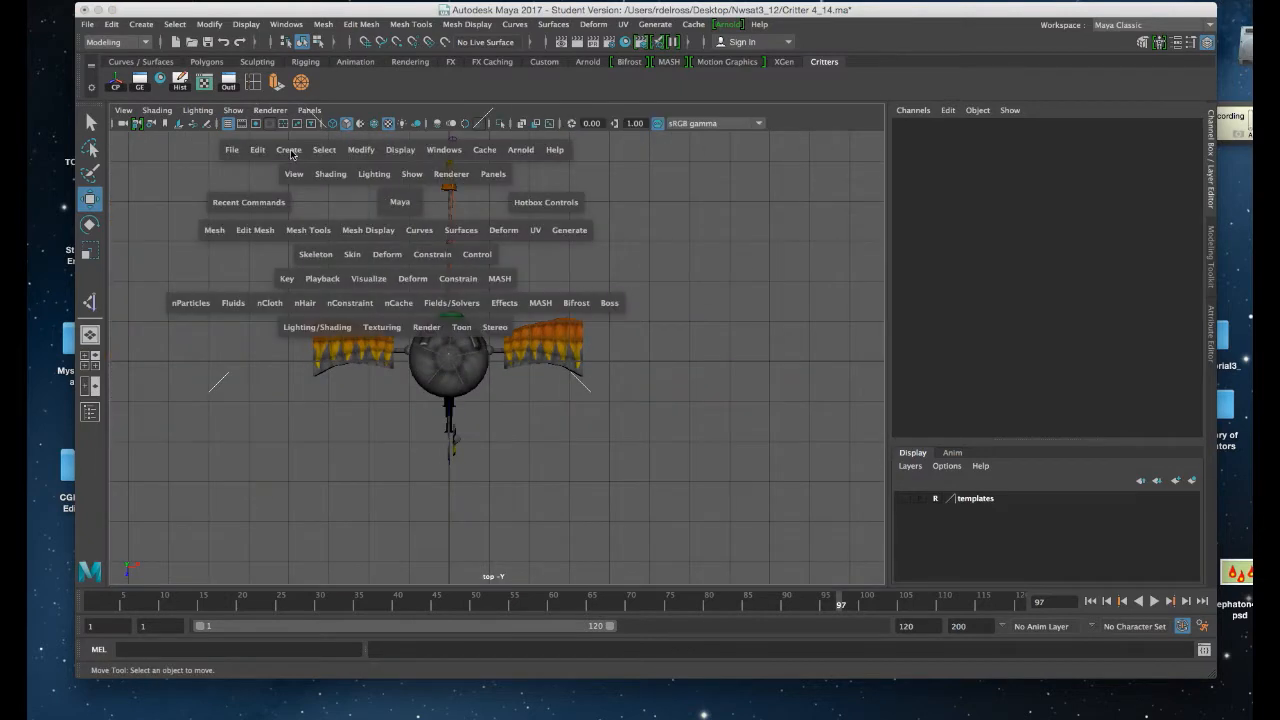
pyautogui.click(289, 150)
pyautogui.moveTo(300, 188)
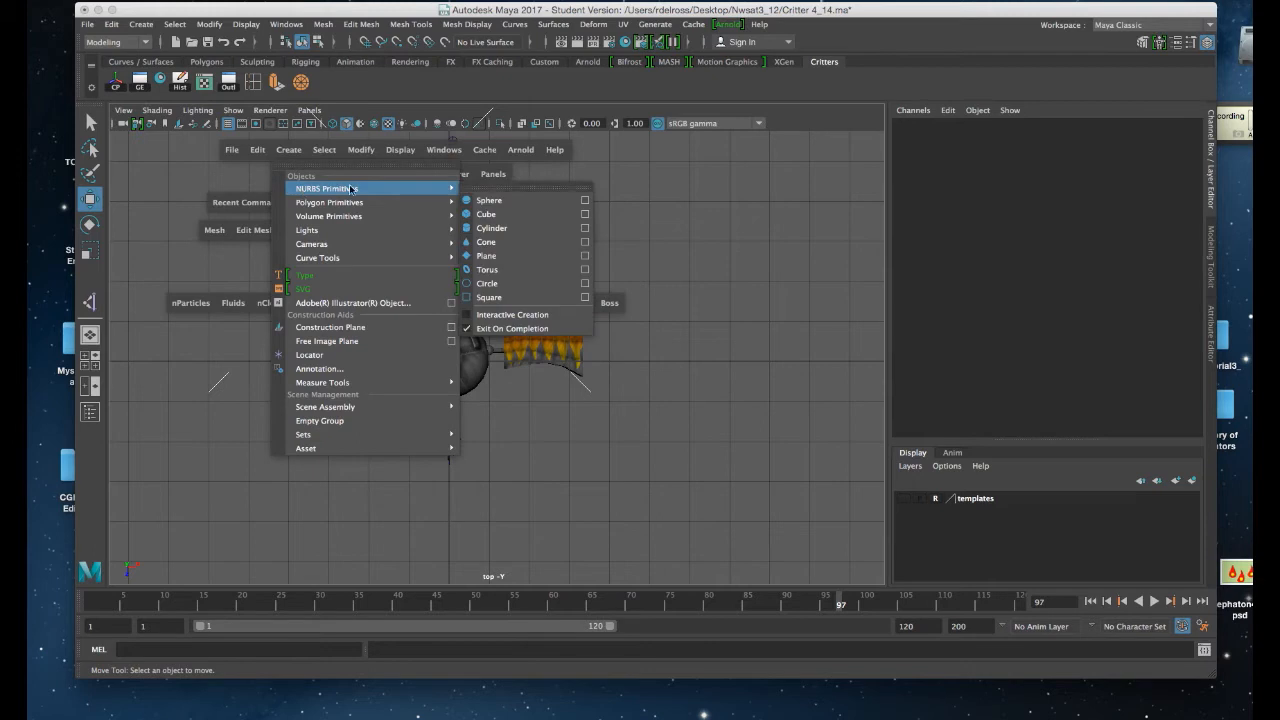
pyautogui.click(517, 285)
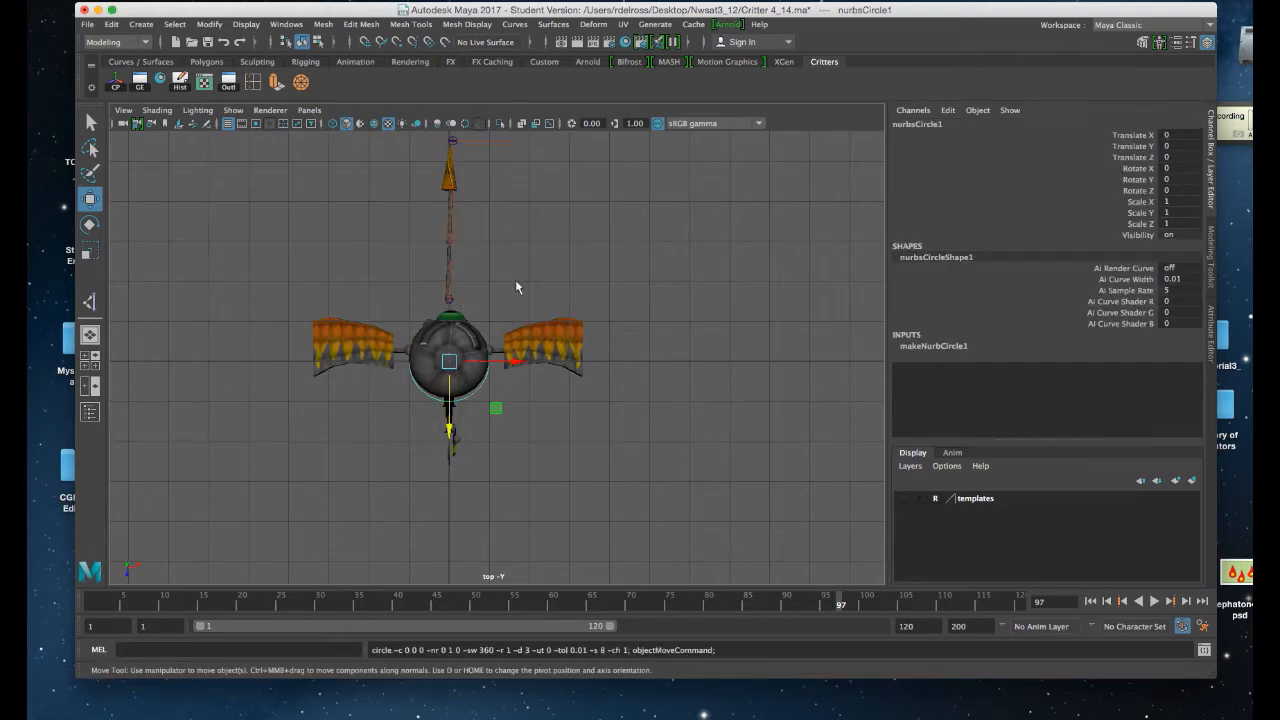
# - In the perspective view, move the NURBS circle below the base joint, to about Y -2.323, Z -1.453
pyautogui.press('space')
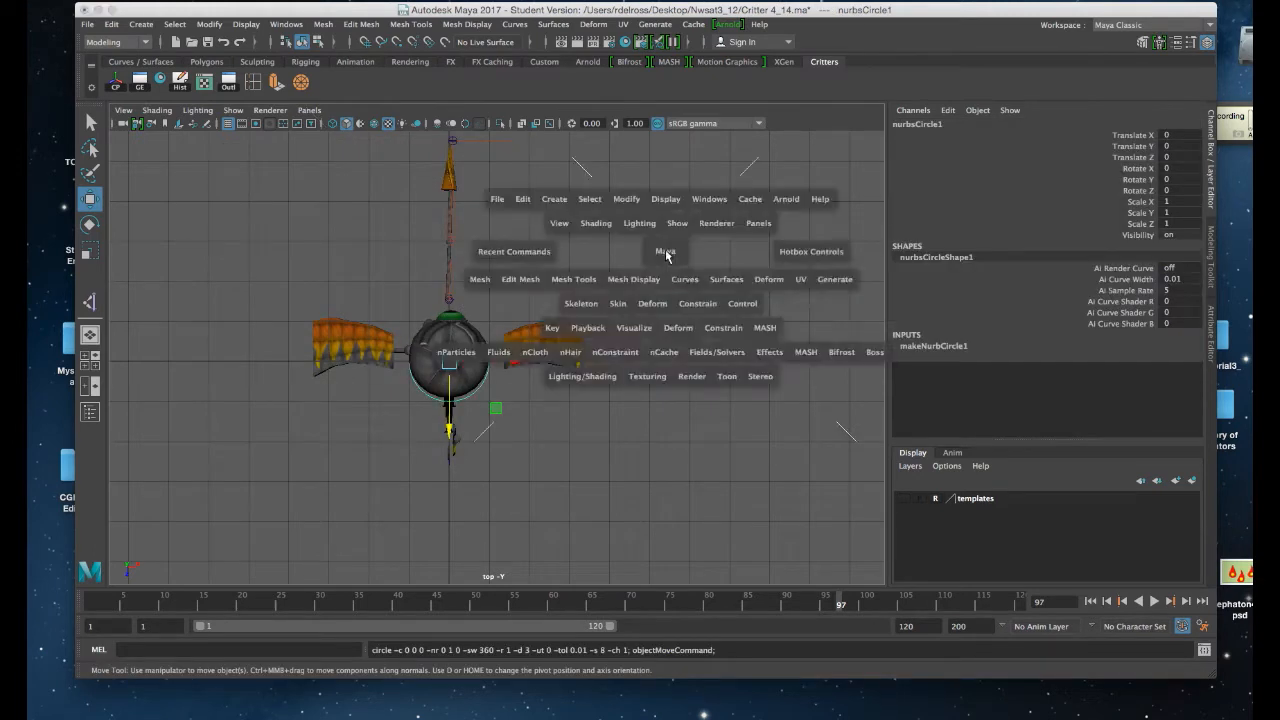
pyautogui.press('space')
pyautogui.keyDown('alt'); pyautogui.moveTo(671, 271); pyautogui.dragTo(632, 180); pyautogui.keyUp('alt')
pyautogui.moveTo(386, 195); pyautogui.dragTo(418, 390)
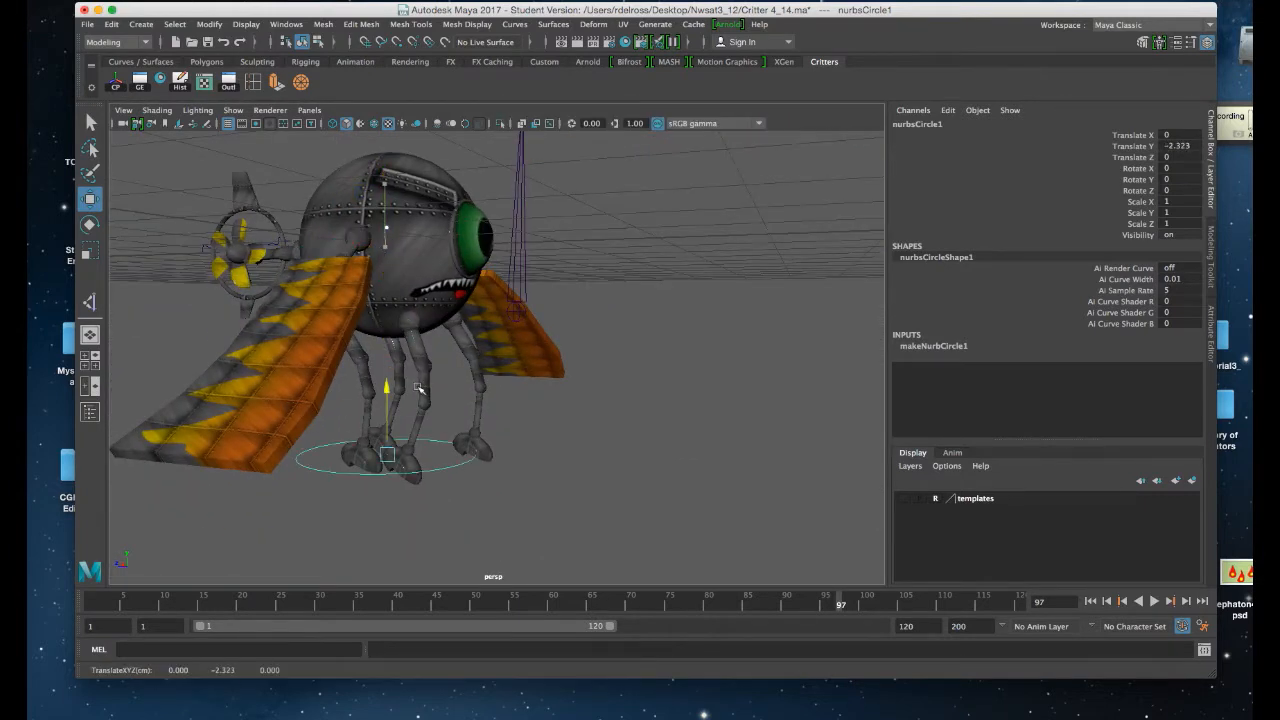
pyautogui.keyDown('alt'); pyautogui.moveTo(507, 345); pyautogui.dragTo(512, 388); pyautogui.keyUp('alt')
pyautogui.moveTo(428, 450); pyautogui.dragTo(443, 449)
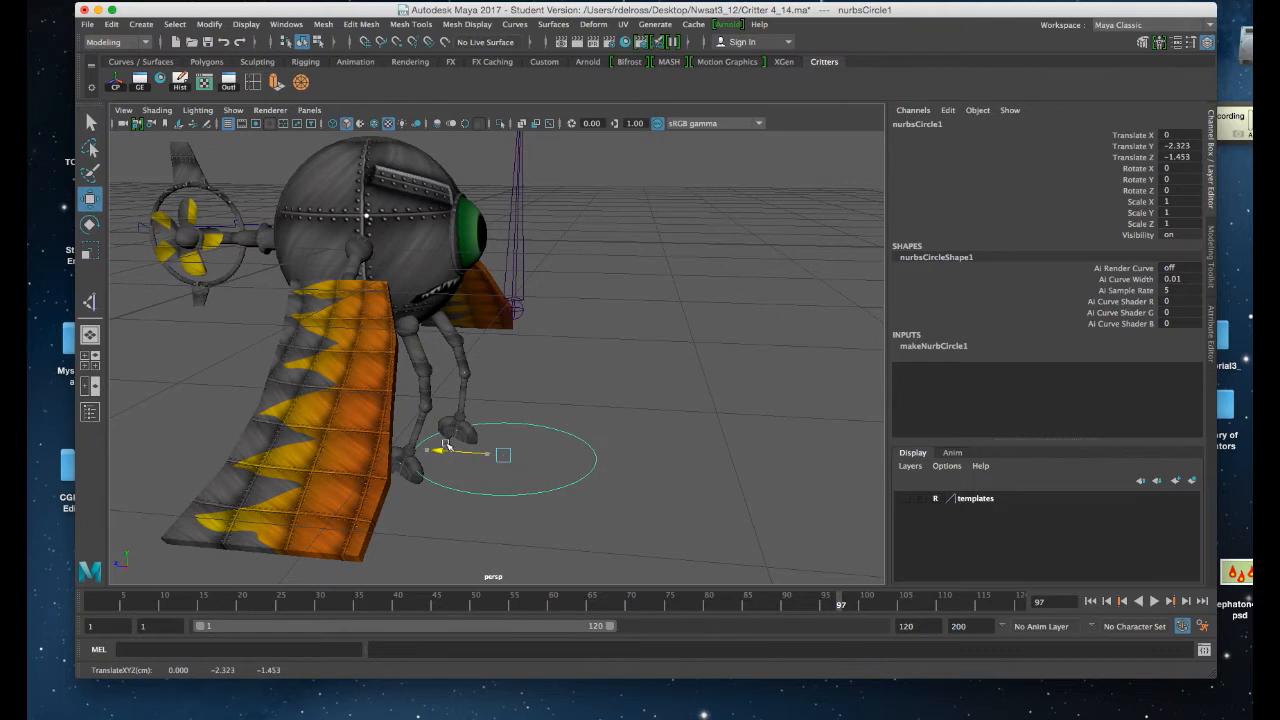
# - Parent the base joint (joint1) to the NURBS circle
pyautogui.keyDown('alt'); pyautogui.moveTo(574, 306); pyautogui.dragTo(508, 291); pyautogui.keyUp('alt')
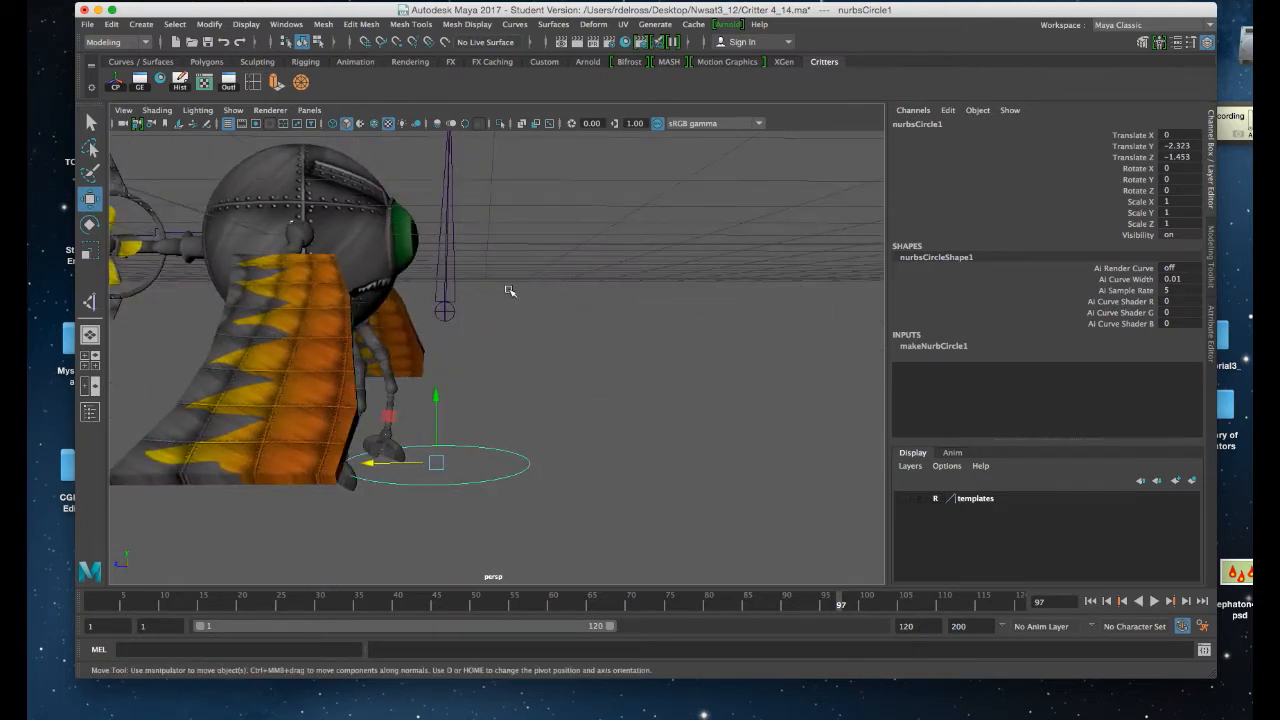
pyautogui.click(446, 312)
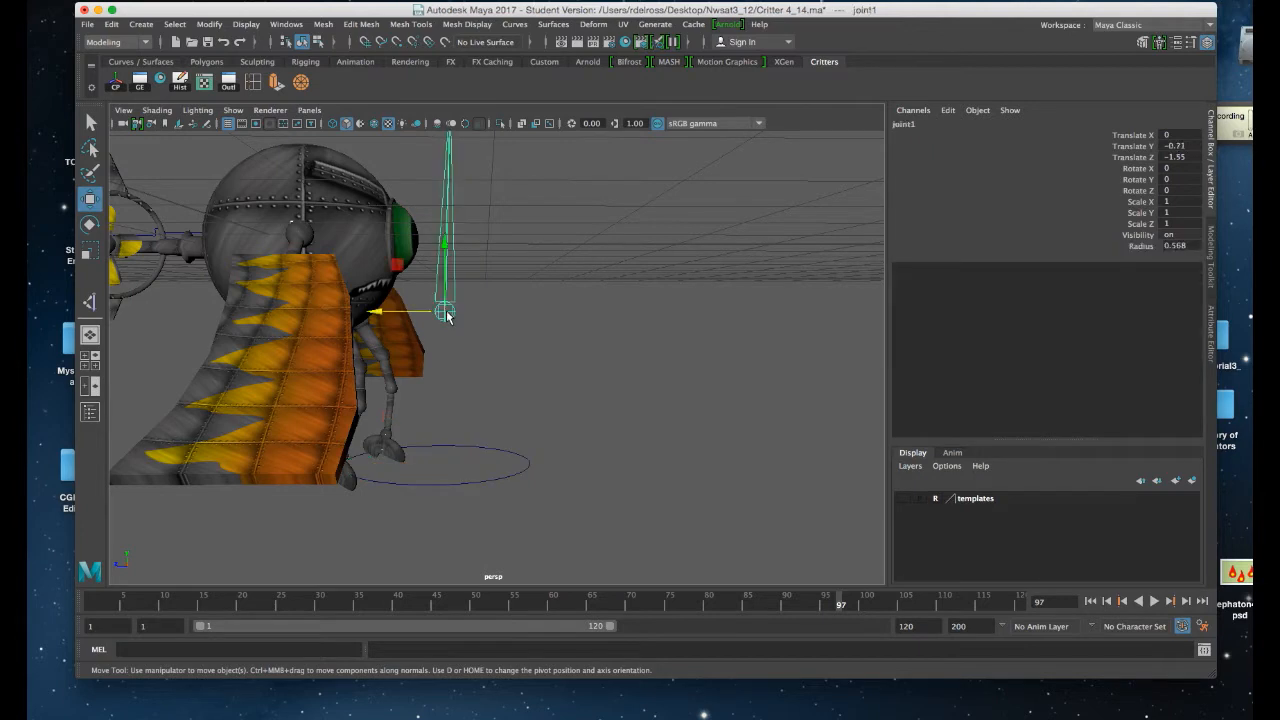
pyautogui.click(466, 447)
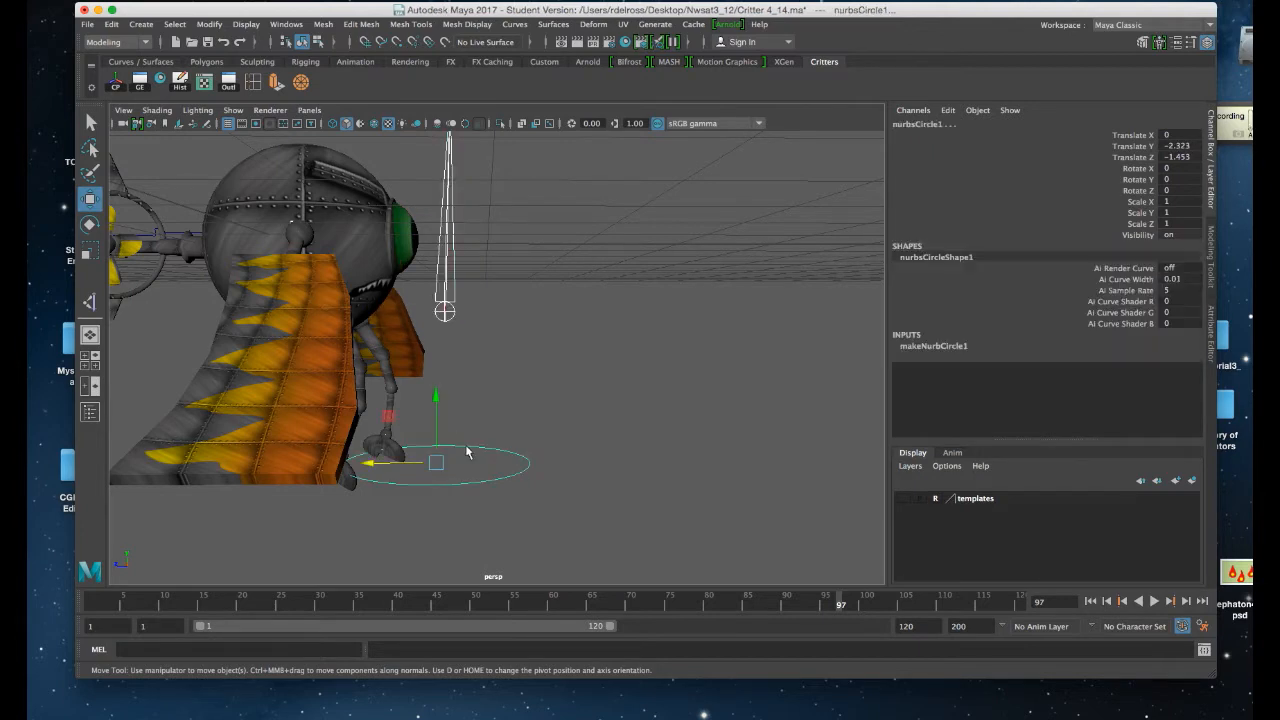
pyautogui.press('p')
# - Move the NURBS circle with its joint chain away from the critter's body, and deselect it
pyautogui.scroll(-4, 536, 380)
pyautogui.keyDown('alt'); pyautogui.moveTo(526, 356); pyautogui.dragTo(506, 387); pyautogui.keyUp('alt')
pyautogui.click(502, 404)
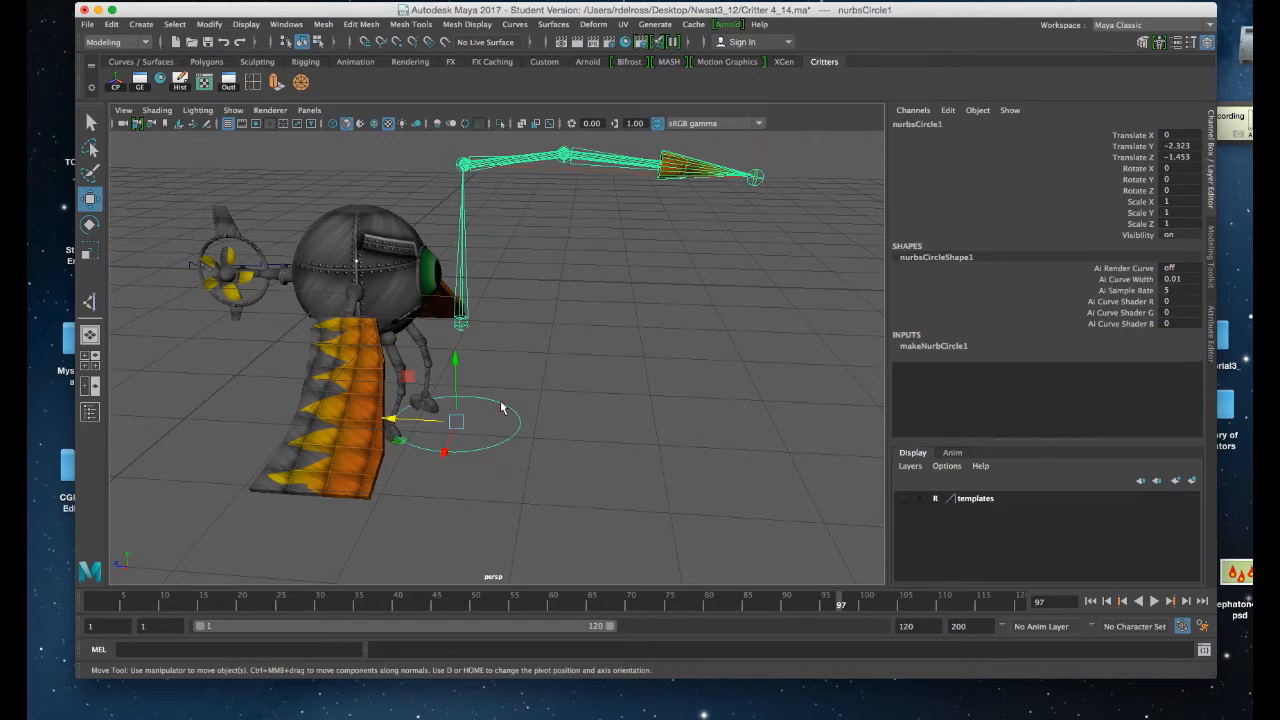
pyautogui.moveTo(451, 420); pyautogui.dragTo(534, 443)
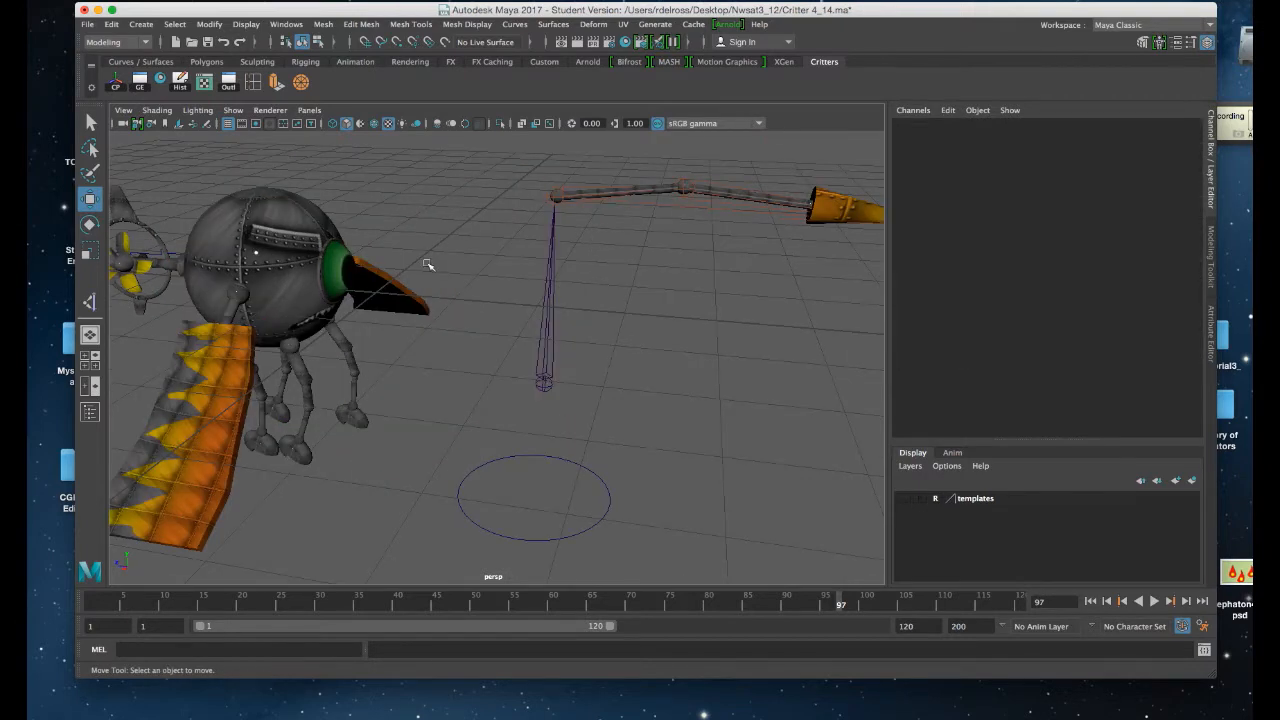
# - Select the critter's body group (group1) from its eye and move it onto the arm rig, to about X -0.146, Y 0.198, Z -1.978
pyautogui.keyDown('alt'); pyautogui.moveTo(404, 270); pyautogui.dragTo(376, 262); pyautogui.keyUp('alt')
pyautogui.click(373, 262)
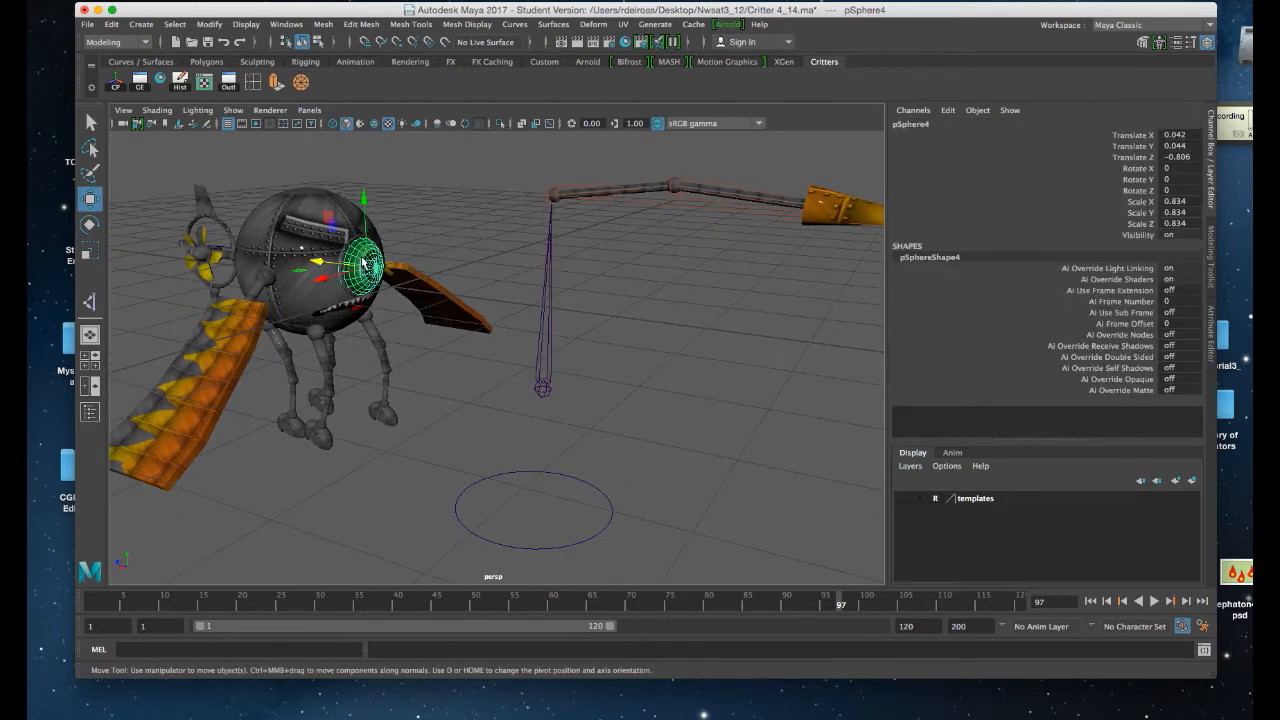
pyautogui.press('Up')
pyautogui.moveTo(338, 257)
pyautogui.keyDown('alt'); pyautogui.mouseDown()
pyautogui.moveTo(373, 266)
pyautogui.moveTo(349, 271)
pyautogui.mouseUp(); pyautogui.keyUp('alt')
pyautogui.moveTo(155, 328); pyautogui.dragTo(340, 334)
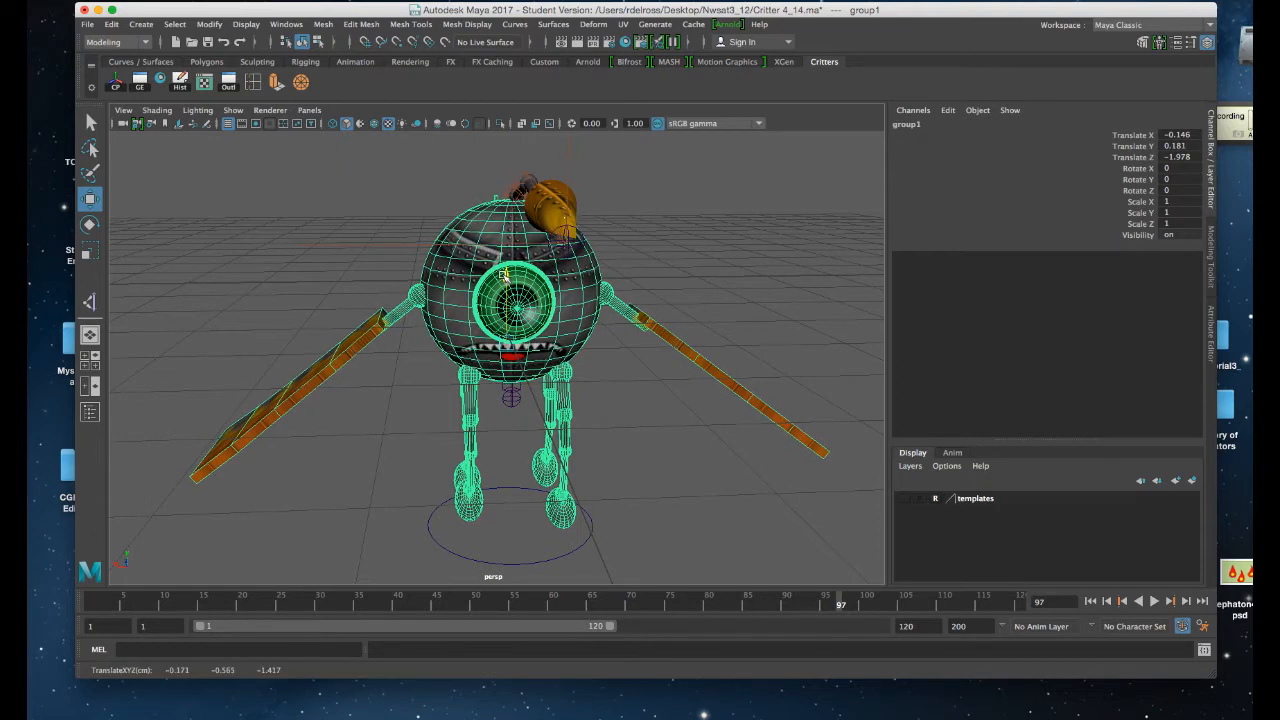
# - Parent the critter's body group to the base joint below the body
pyautogui.keyDown('alt'); pyautogui.moveTo(500, 278); pyautogui.dragTo(454, 320); pyautogui.keyUp('alt')
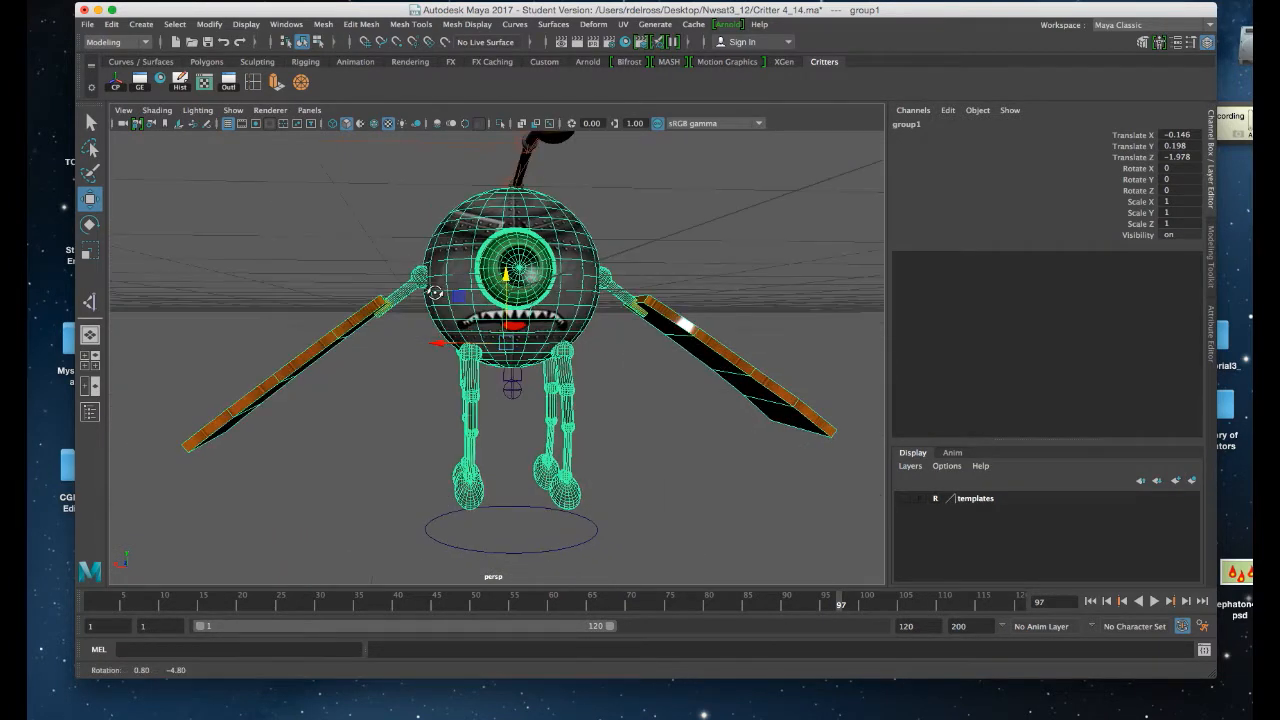
pyautogui.click(513, 391)
pyautogui.press('Up')
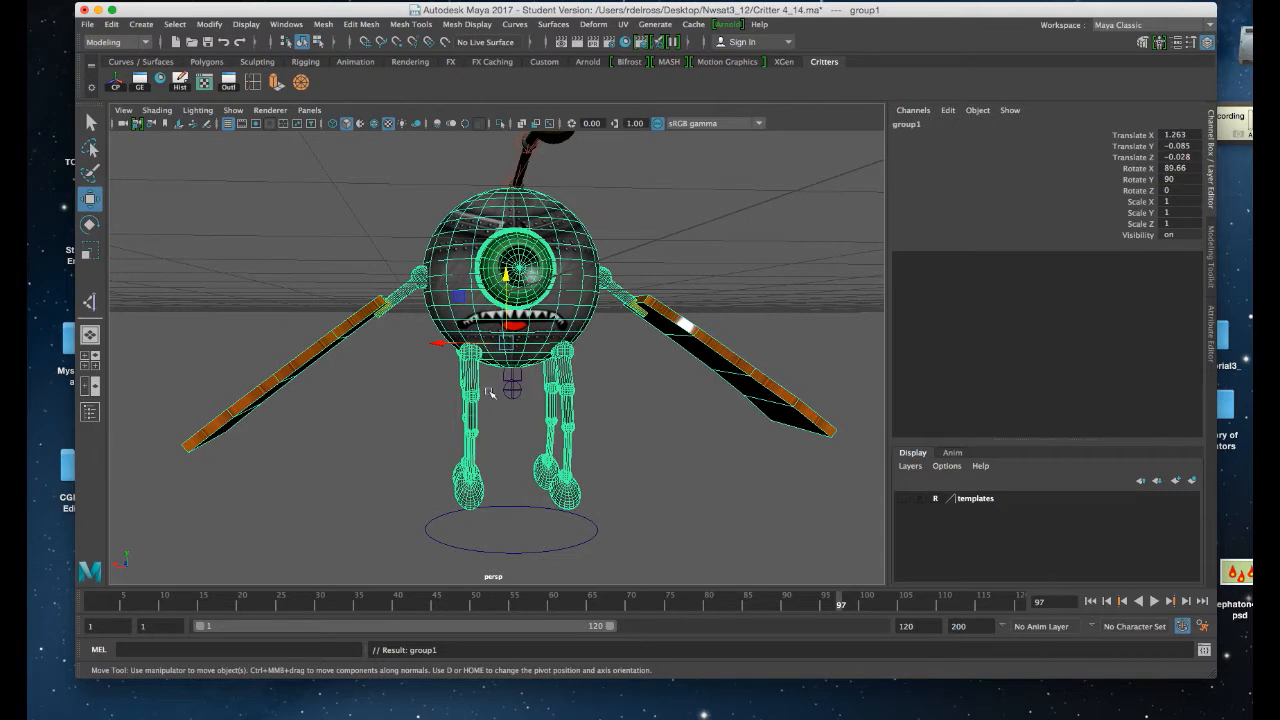
# - Test the whole rig by moving the NURBS circle to about X -0.166, Y -2.876, Z -2.167
pyautogui.keyDown('alt'); pyautogui.moveTo(461, 392); pyautogui.dragTo(432, 287); pyautogui.keyUp('alt')
pyautogui.keyDown('alt'); pyautogui.moveTo(432, 287); pyautogui.dragTo(487, 400, button='right'); pyautogui.keyUp('alt')
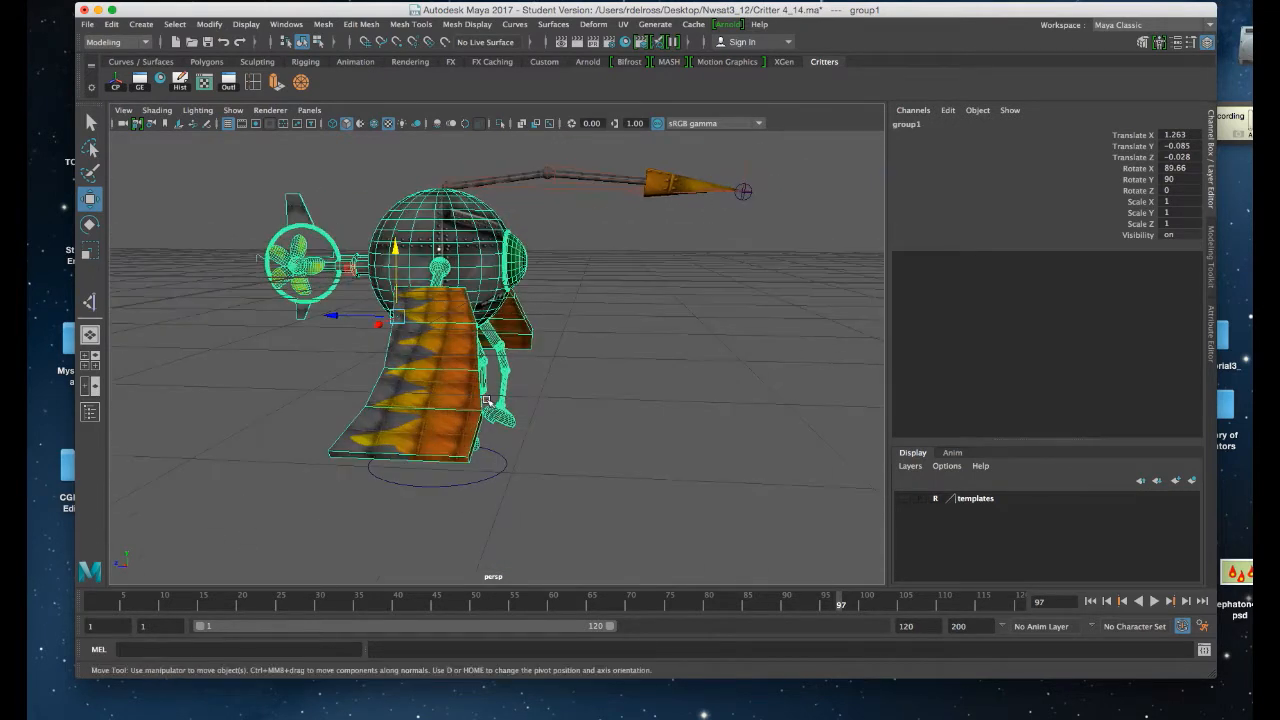
pyautogui.click(505, 475)
pyautogui.moveTo(441, 459); pyautogui.dragTo(528, 375)
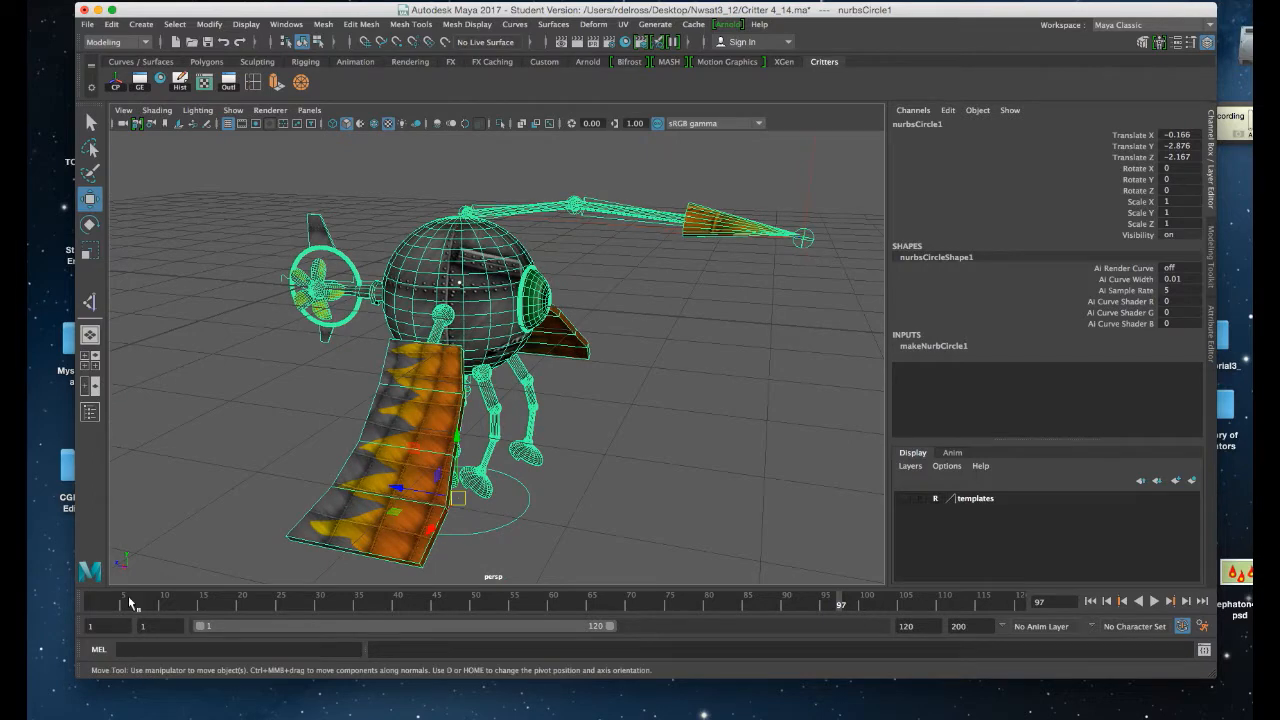
pyautogui.keyDown('alt'); pyautogui.moveTo(272, 496); pyautogui.dragTo(285, 494); pyautogui.keyUp('alt')
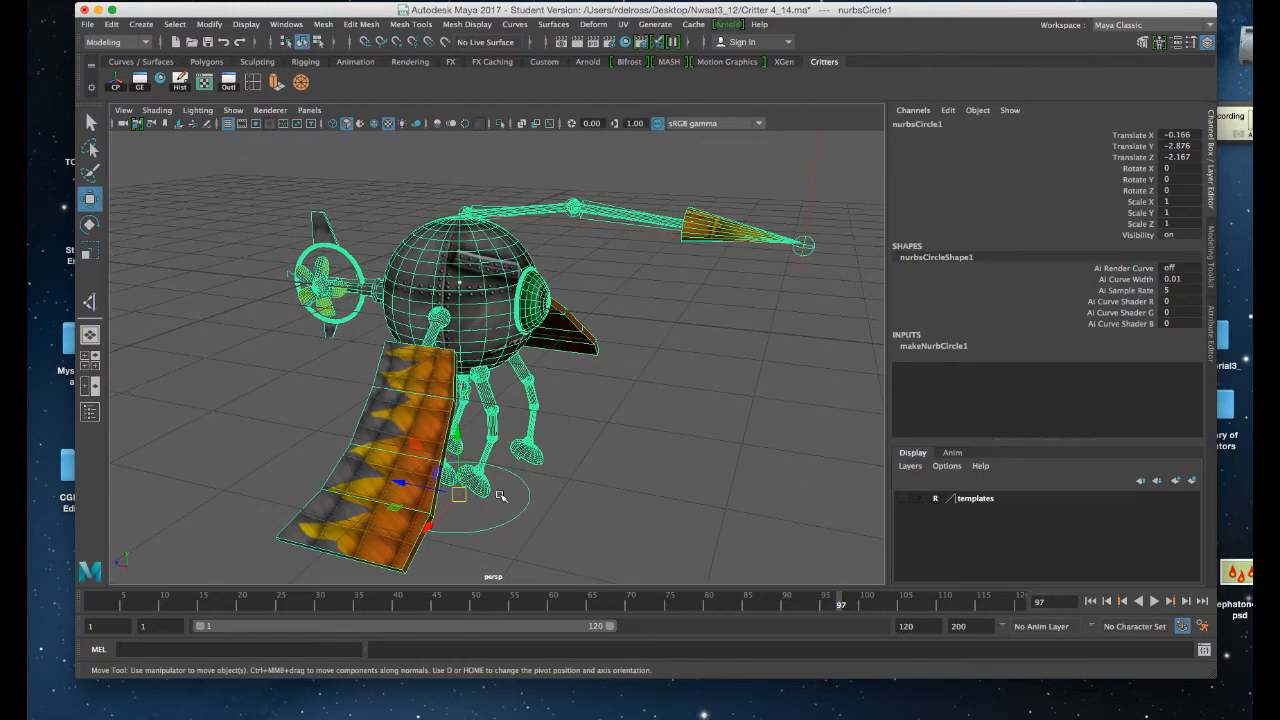
# - Key the Translate X, Y and Z channels of the arm's IK handle at frame 1
pyautogui.click(809, 208)
pyautogui.keyDown('alt'); pyautogui.moveTo(689, 357); pyautogui.dragTo(708, 331); pyautogui.keyUp('alt')
pyautogui.keyDown('alt'); pyautogui.moveTo(706, 331); pyautogui.dragTo(617, 371, button='middle'); pyautogui.keyUp('alt')
pyautogui.keyDown('alt'); pyautogui.moveTo(617, 350); pyautogui.dragTo(645, 432, button='right'); pyautogui.keyUp('alt')
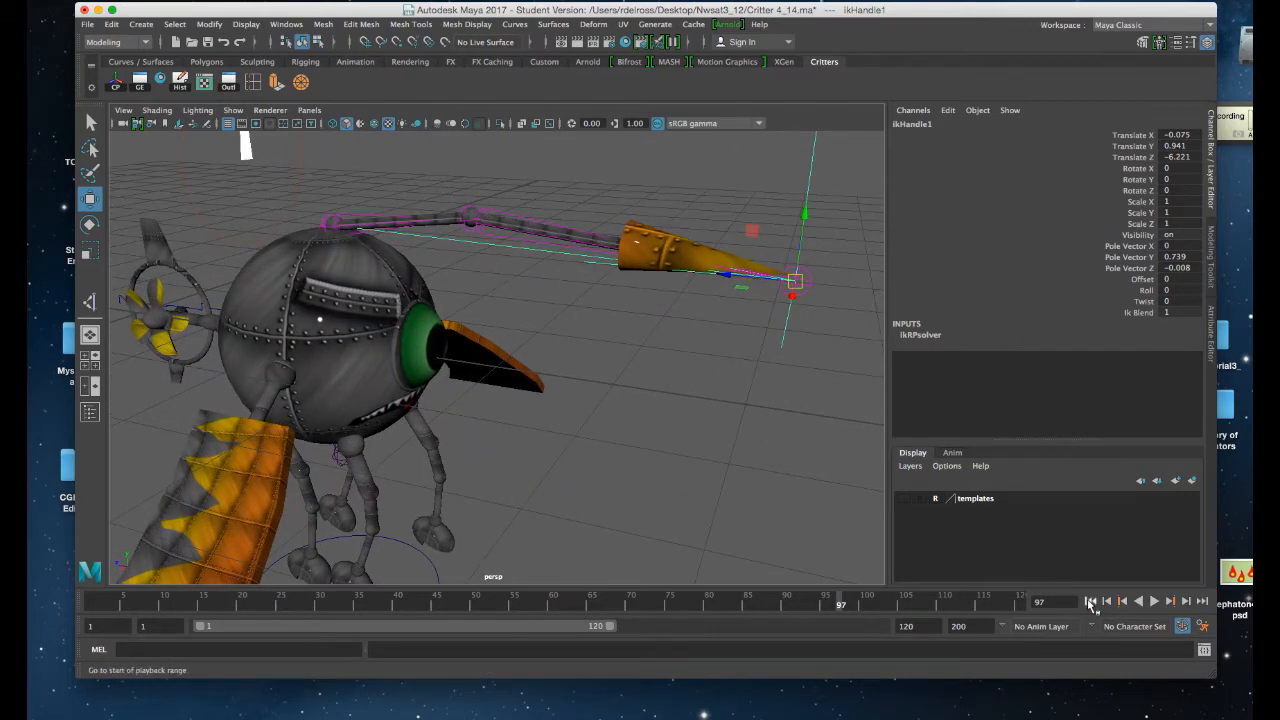
pyautogui.click(1090, 601)
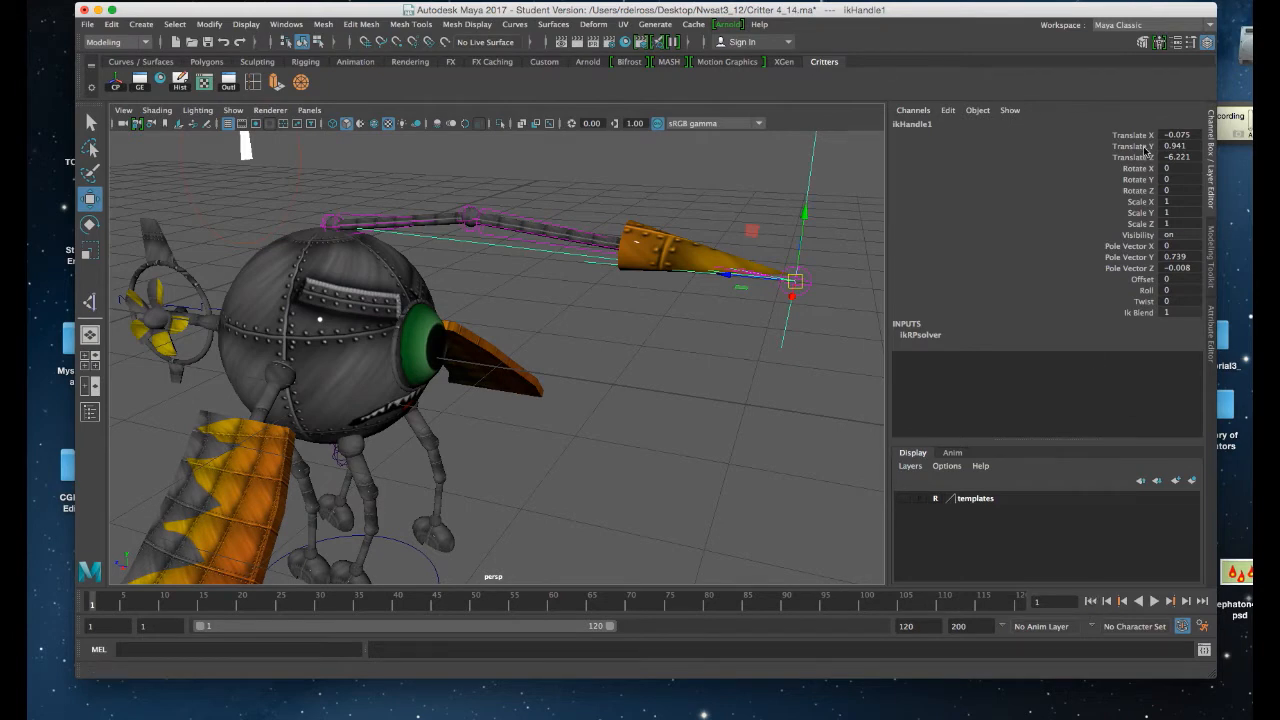
pyautogui.moveTo(1138, 137); pyautogui.dragTo(1150, 158)
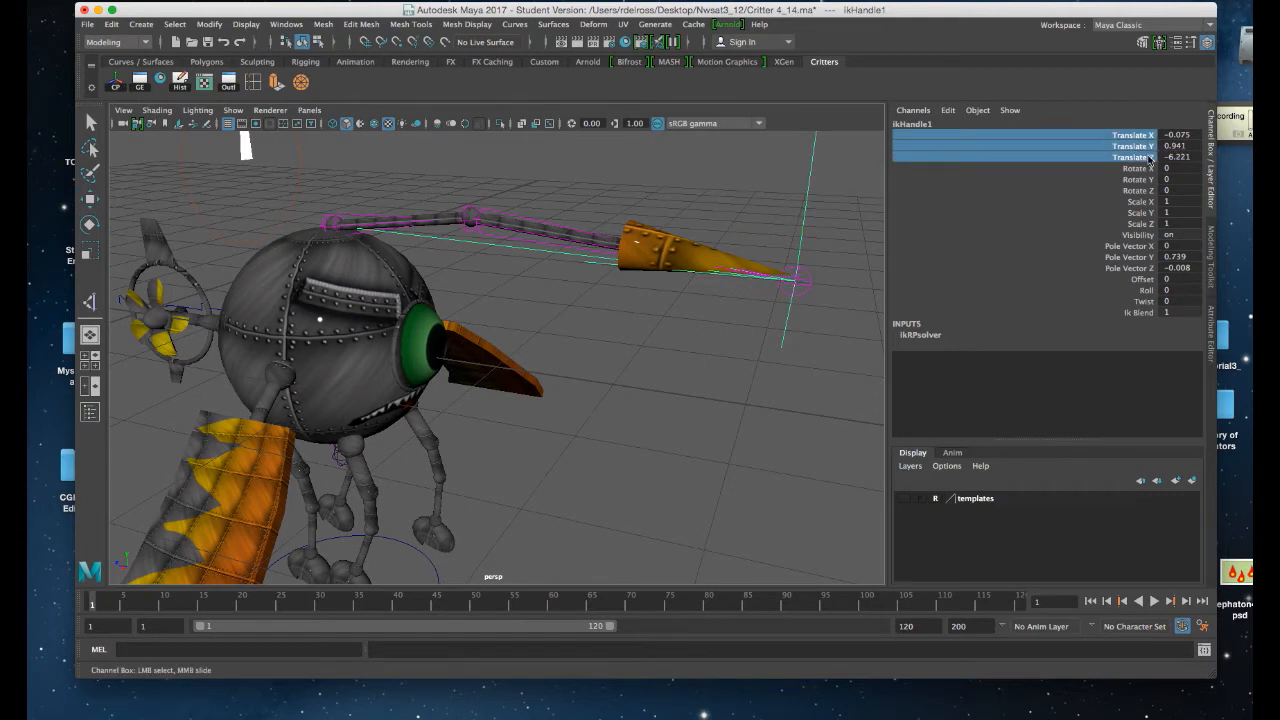
pyautogui.rightClick(1137, 145)
pyautogui.click(1148, 170)
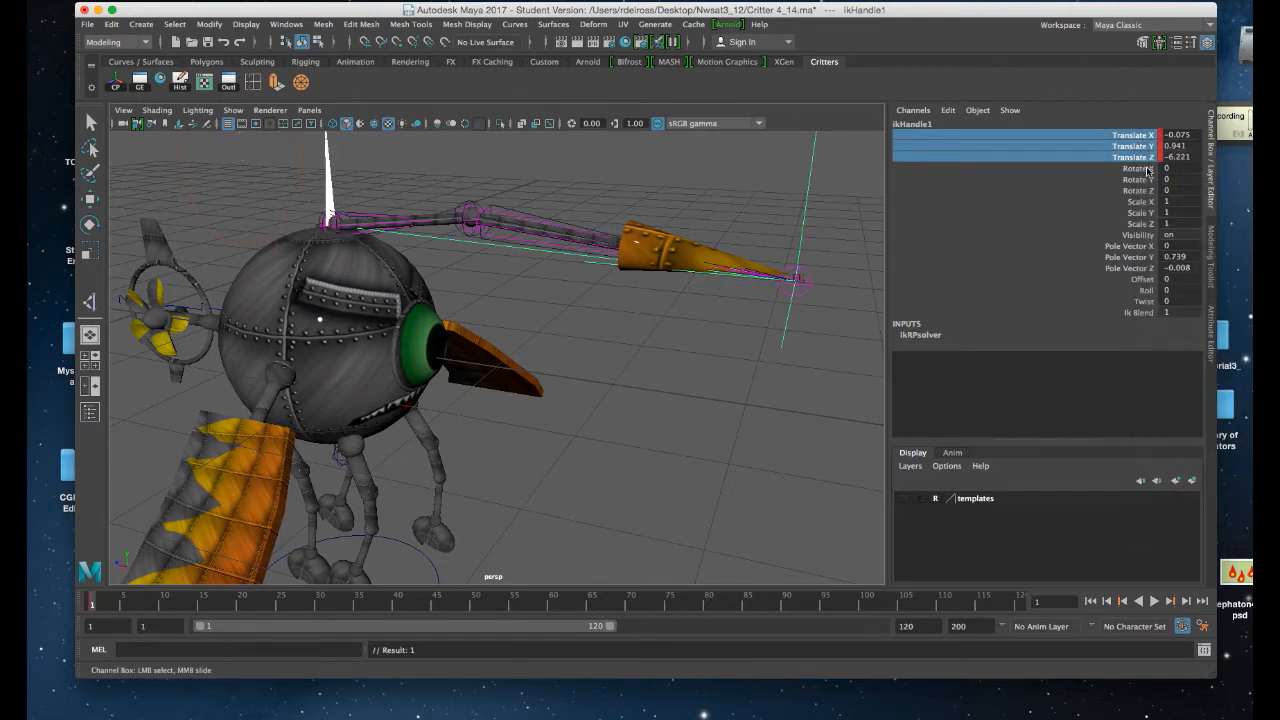
pyautogui.keyDown('alt'); pyautogui.moveTo(581, 400); pyautogui.dragTo(601, 436); pyautogui.keyUp('alt')
pyautogui.keyDown('alt'); pyautogui.moveTo(601, 436); pyautogui.dragTo(600, 435, button='middle'); pyautogui.keyUp('alt')
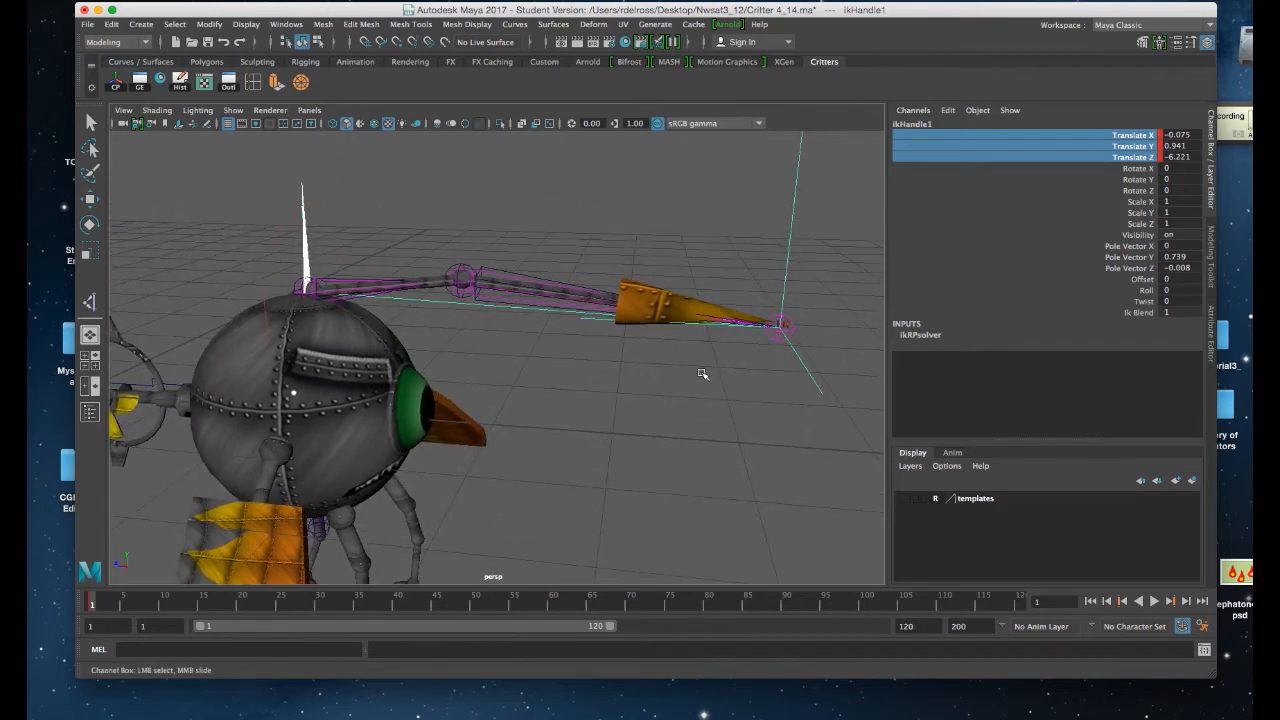
# - Move the arm's IK handle at frame 1 to a raised pose at about Y 1.648, Z -4.252
pyautogui.press('w')
pyautogui.click(790, 287)
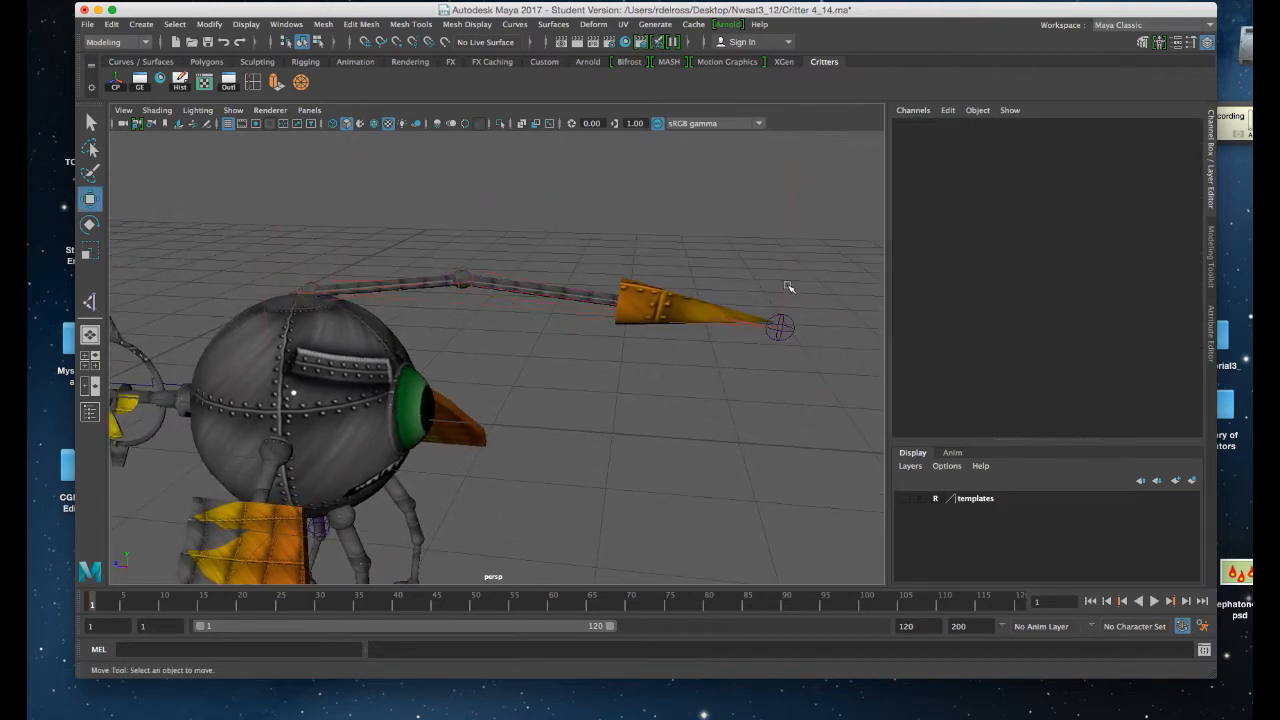
pyautogui.click(780, 326)
pyautogui.moveTo(782, 292); pyautogui.dragTo(475, 229)
pyautogui.keyDown('alt'); pyautogui.moveTo(540, 303); pyautogui.dragTo(408, 433); pyautogui.keyUp('alt')
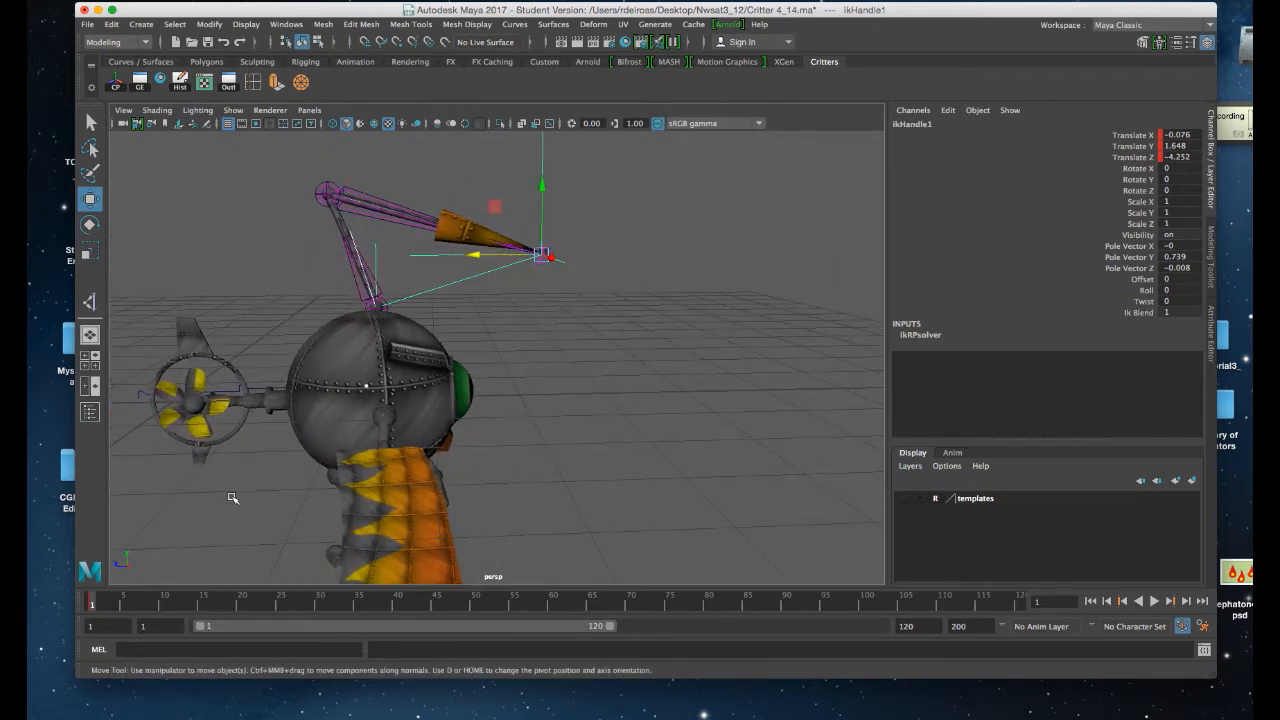
# - Pose the IK handle at frame 25 with the arm extended forward and lowered, at about Y 0.669, Z -6.073
pyautogui.click(280, 606)
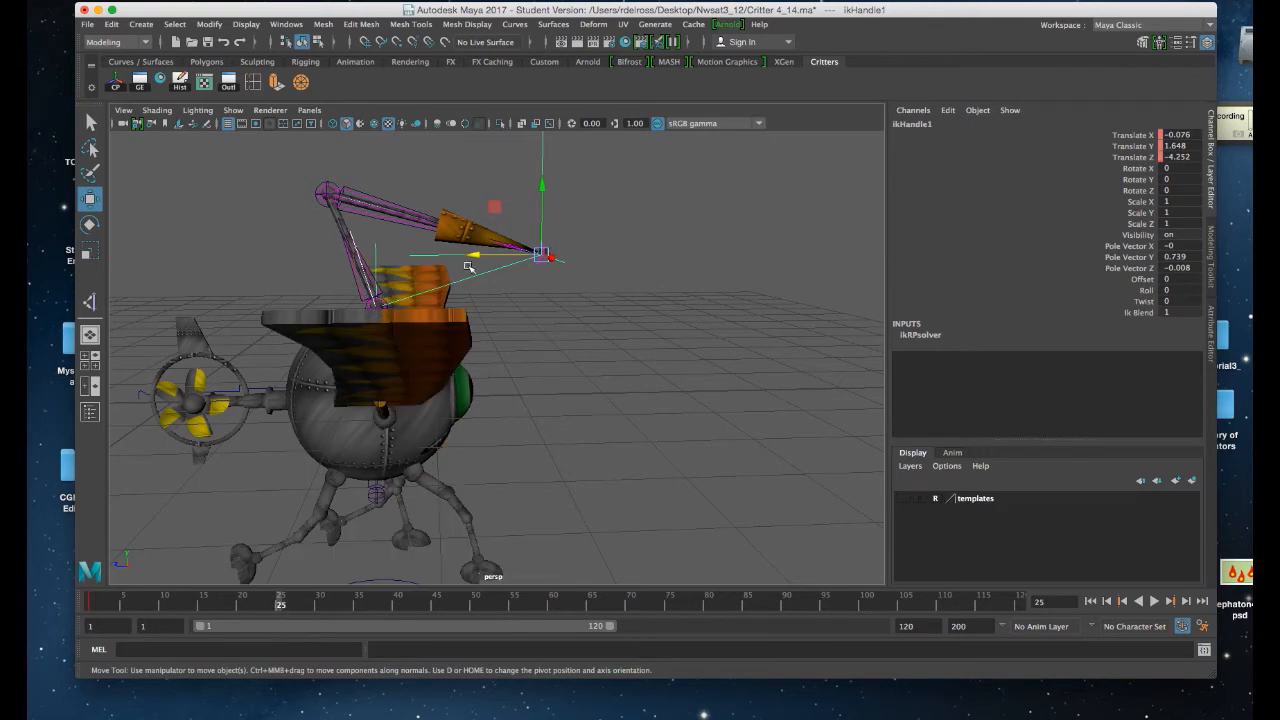
pyautogui.moveTo(480, 256); pyautogui.dragTo(635, 287)
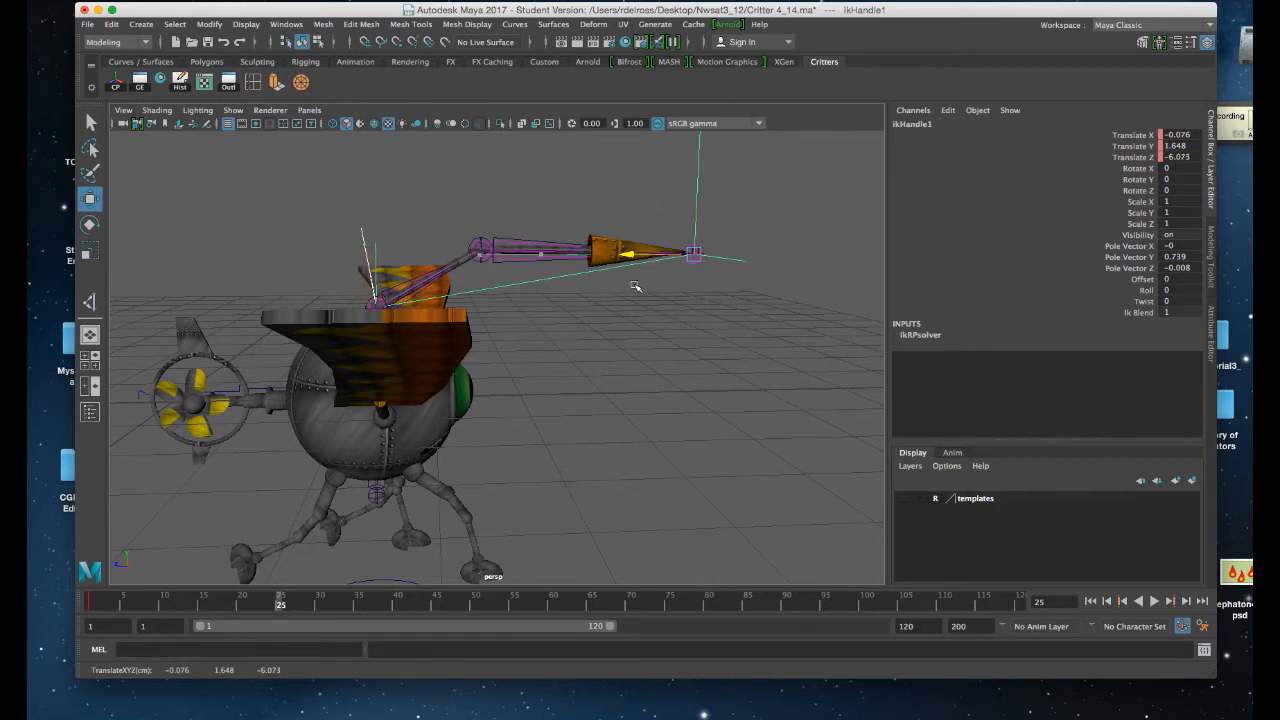
pyautogui.moveTo(695, 188); pyautogui.dragTo(690, 267)
# - Copy the IK handle's frame 1 keys, paste them at frame 50, and play back the arm motion
pyautogui.moveTo(203, 600); pyautogui.dragTo(90, 605)
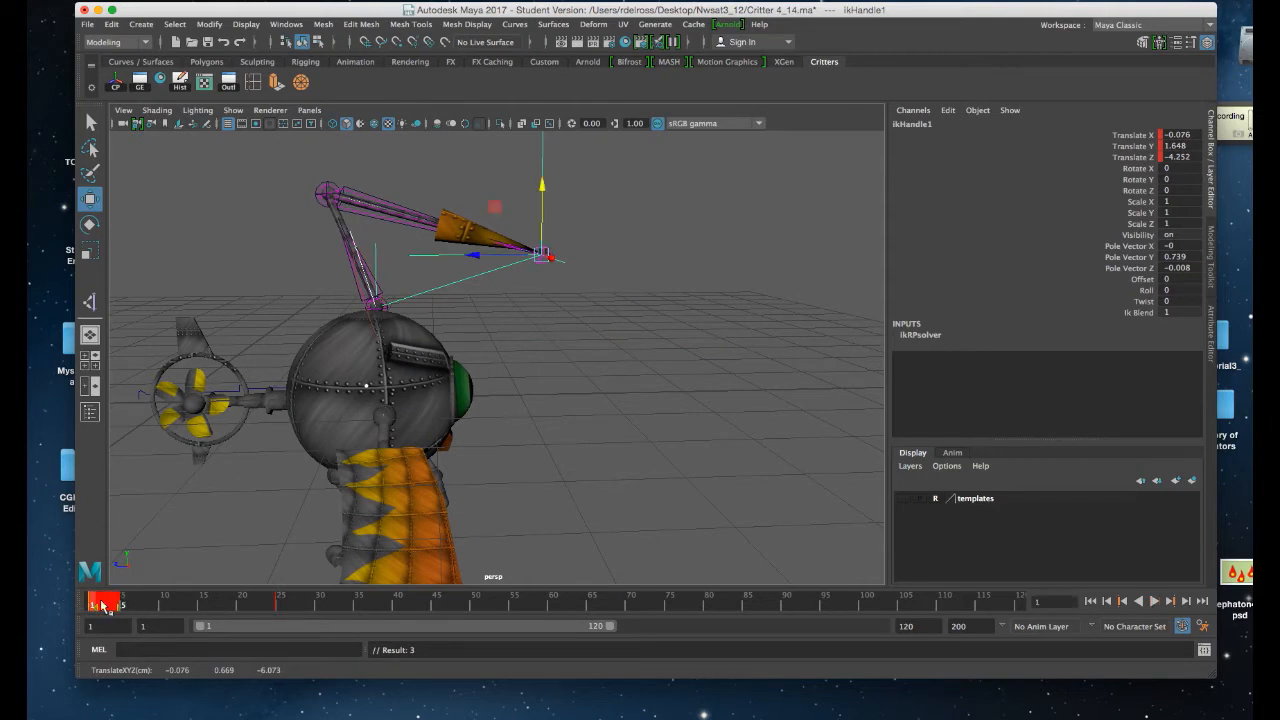
pyautogui.rightClick(106, 605)
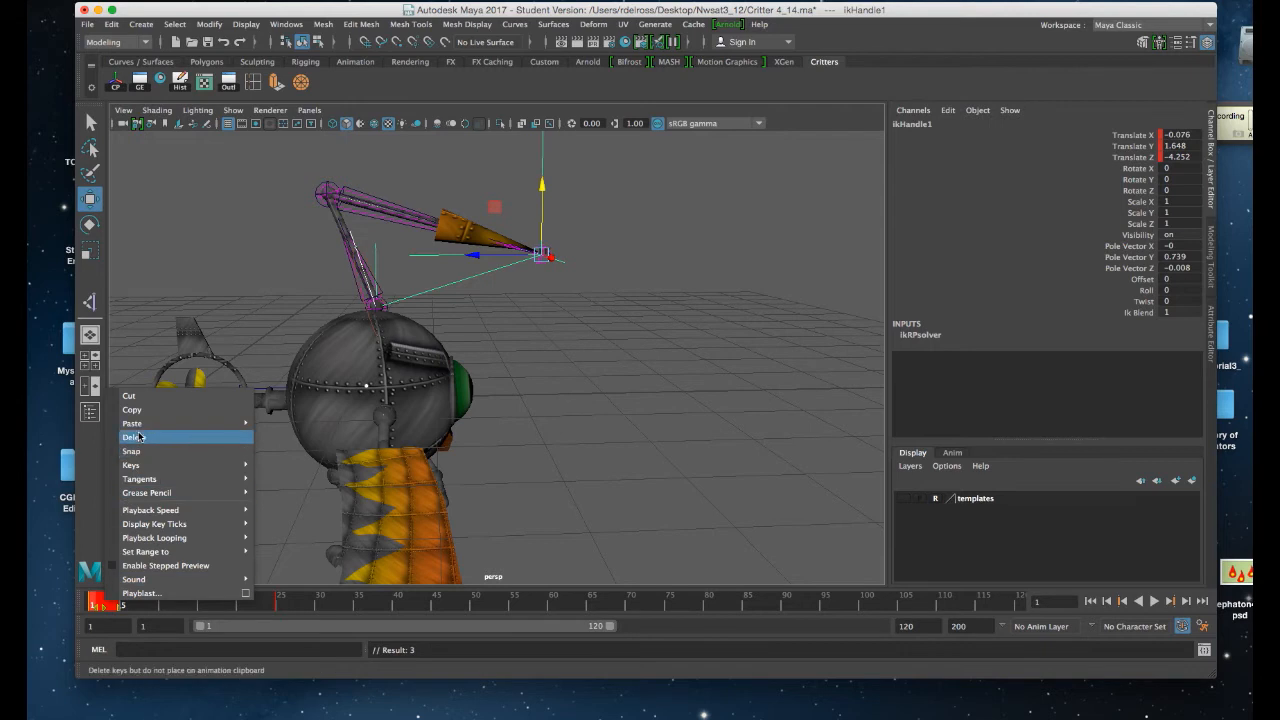
pyautogui.moveTo(136, 422)
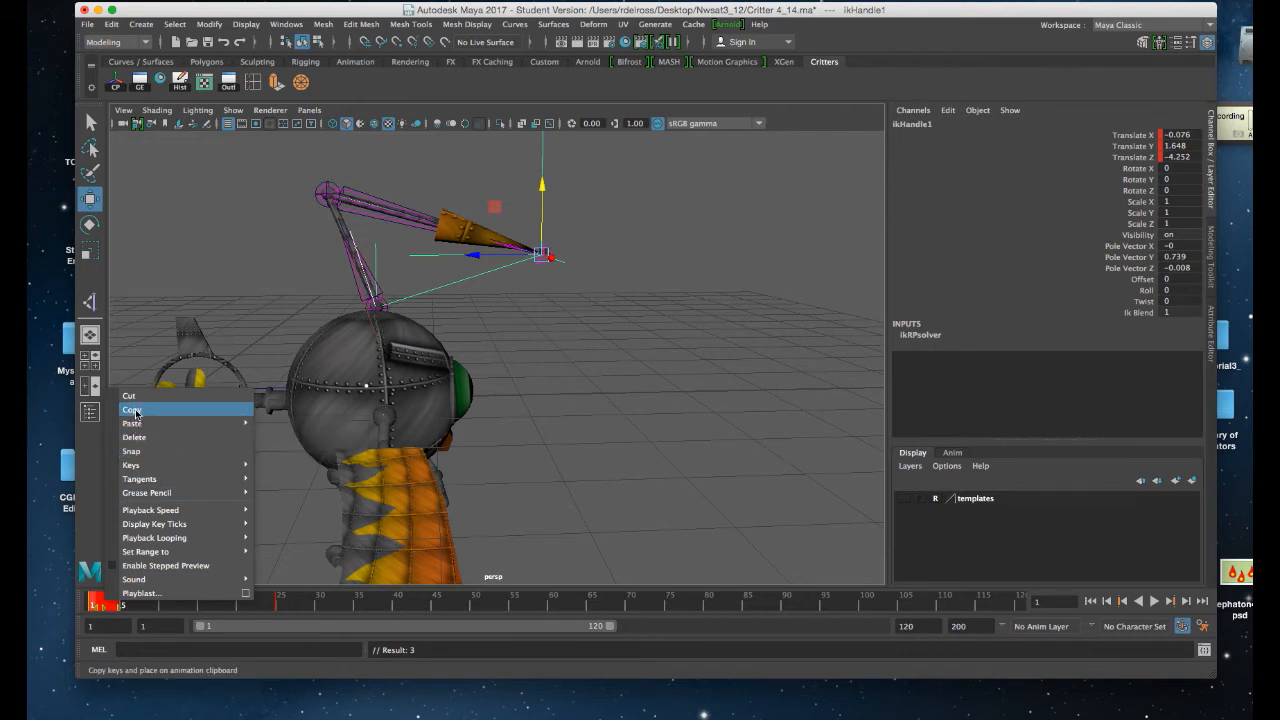
pyautogui.click(133, 410)
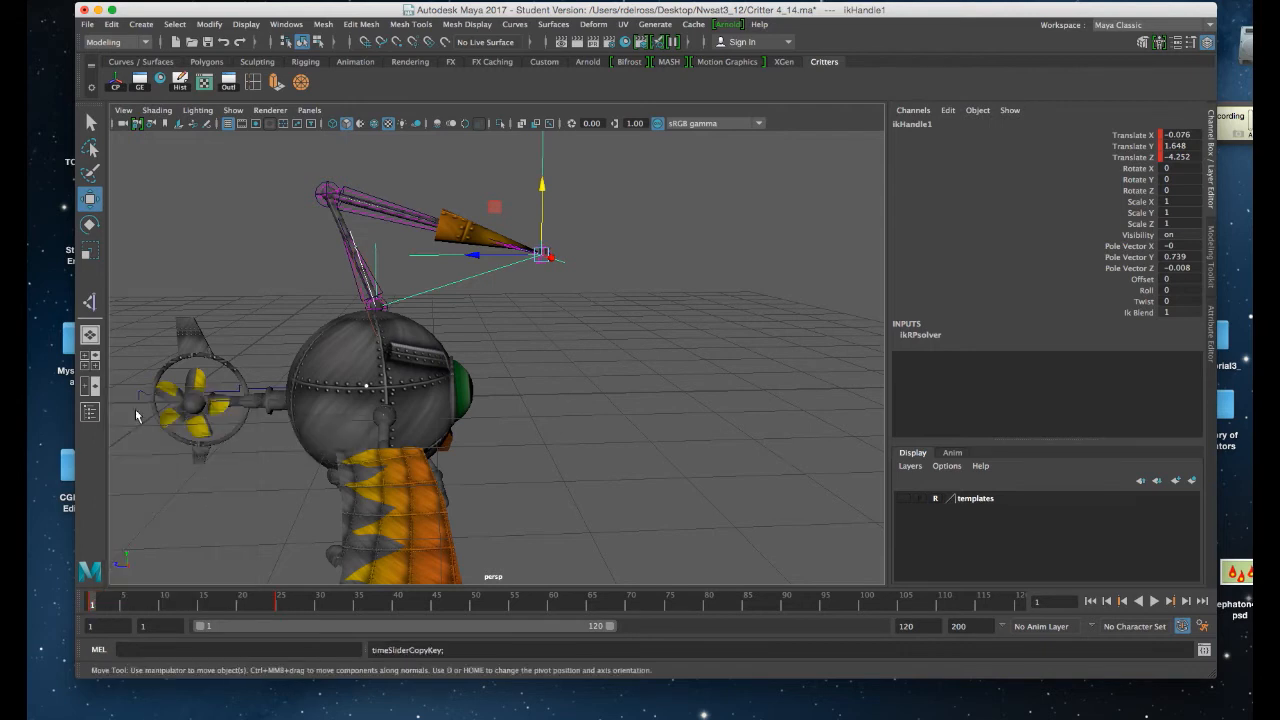
pyautogui.click(474, 606)
pyautogui.rightClick(474, 604)
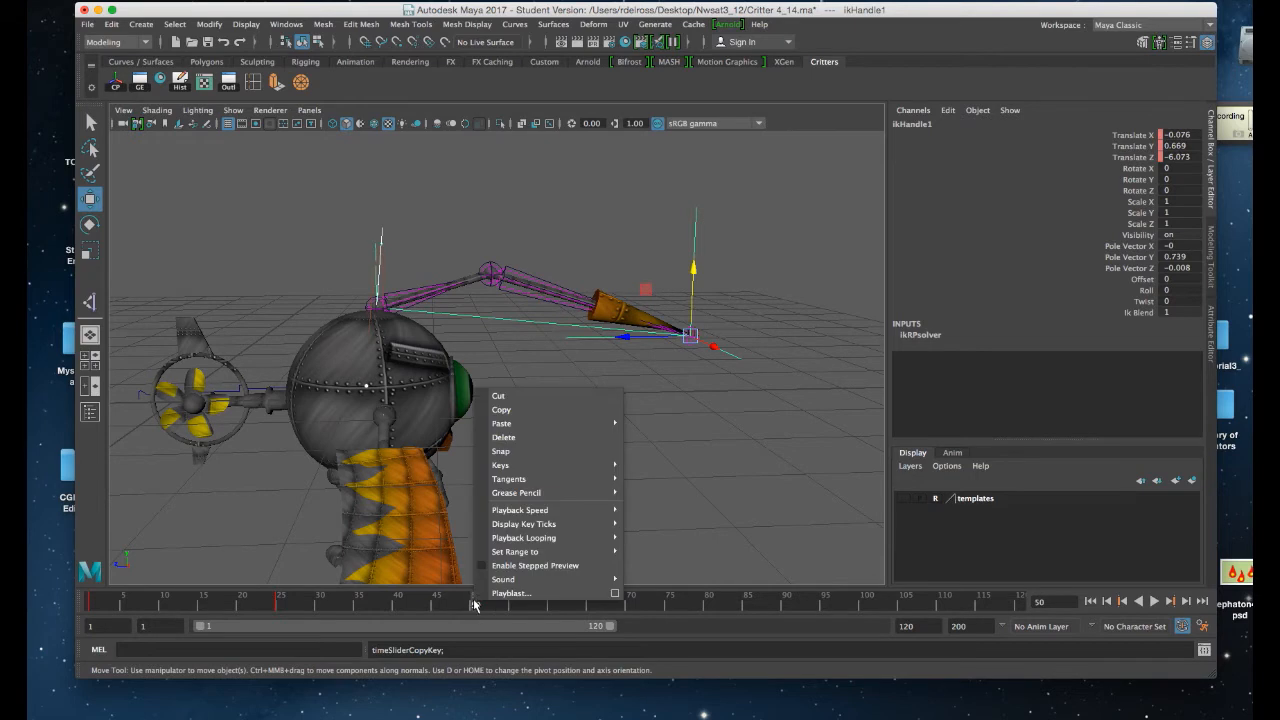
pyautogui.moveTo(503, 428)
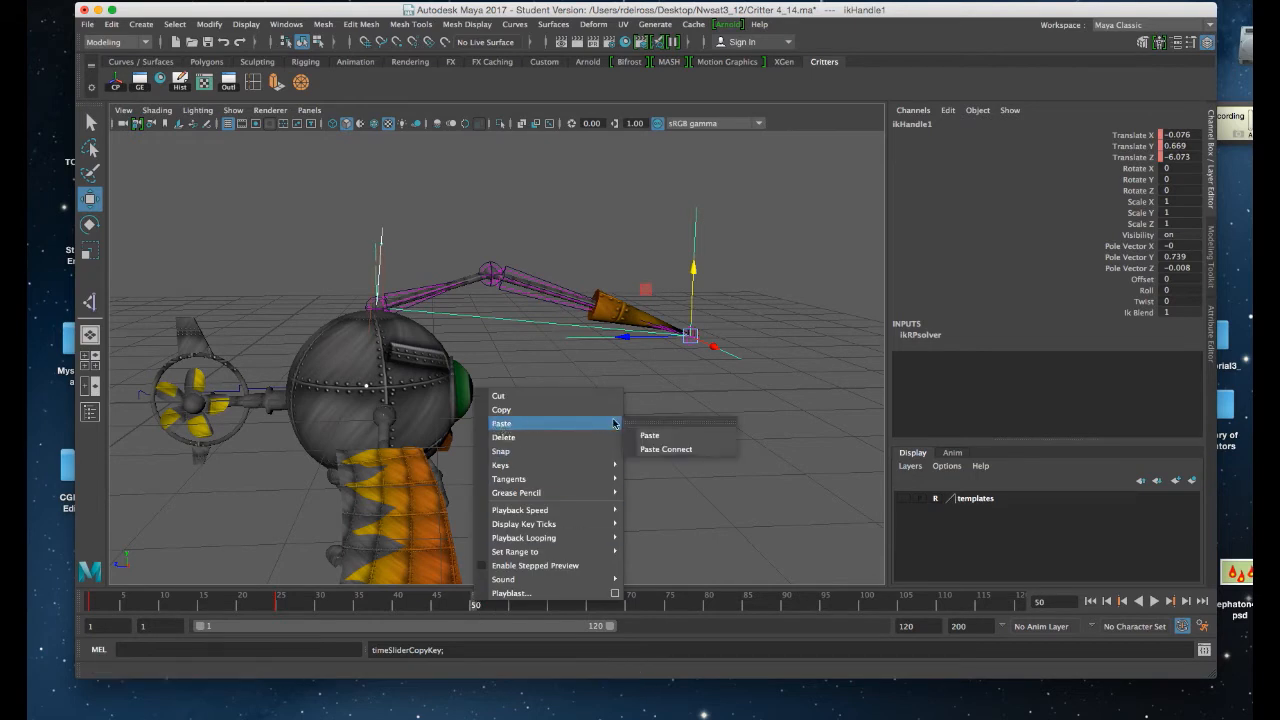
pyautogui.click(650, 435)
pyautogui.hotkey('alt', 'v')
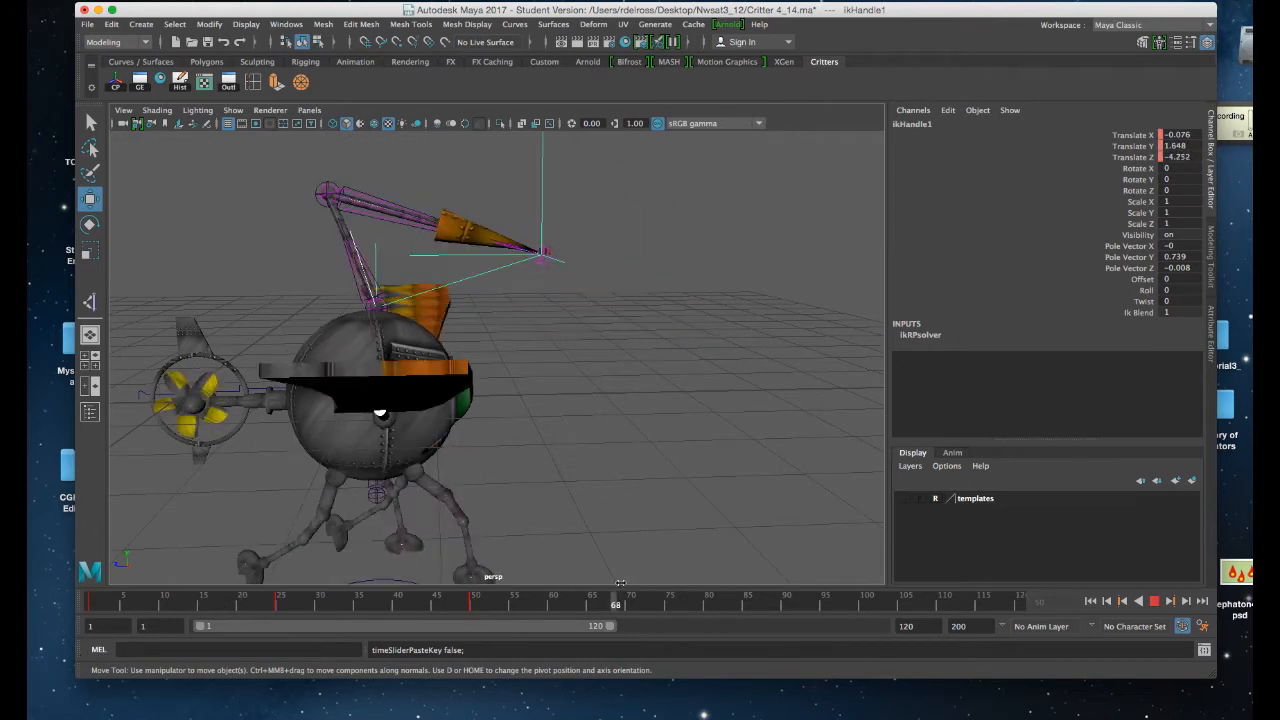
pyautogui.hotkey('alt', 'v')
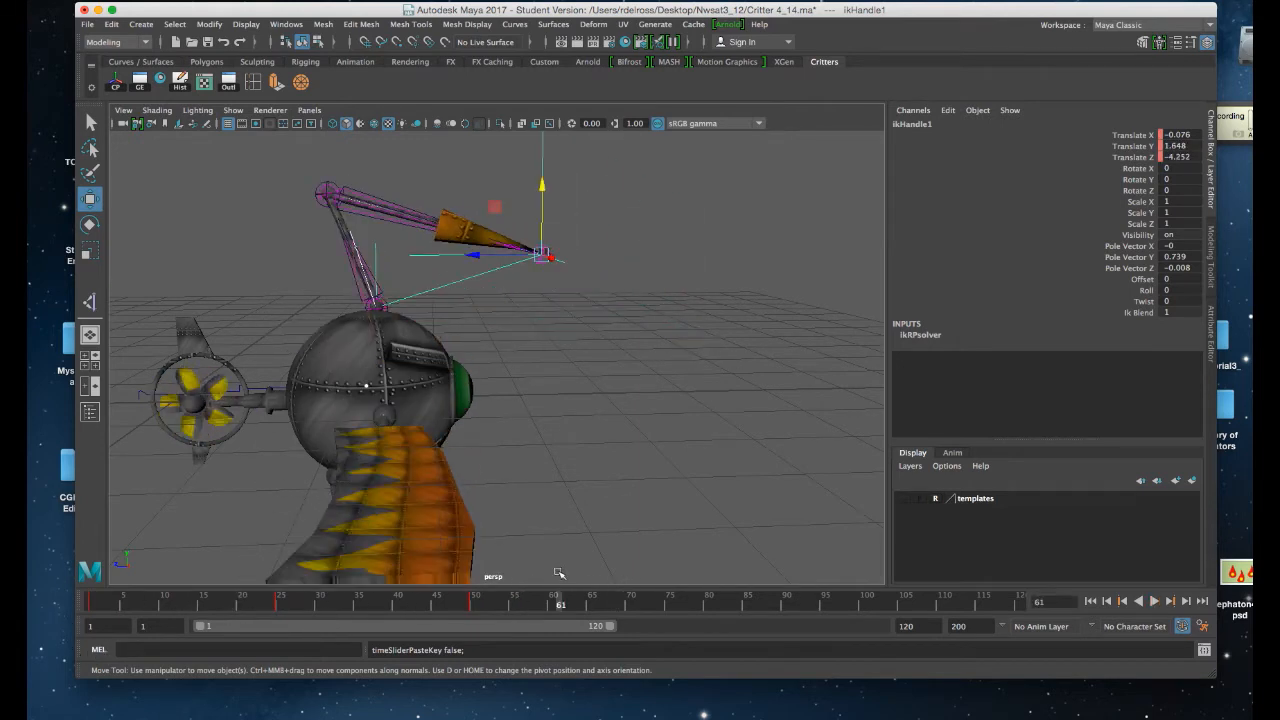
# - Set the post infinity of the IK handle's Translate X, Y and Z curves to Cycle in the Graph Editor
pyautogui.keyDown('alt'); pyautogui.moveTo(636, 481); pyautogui.dragTo(596, 484); pyautogui.keyUp('alt')
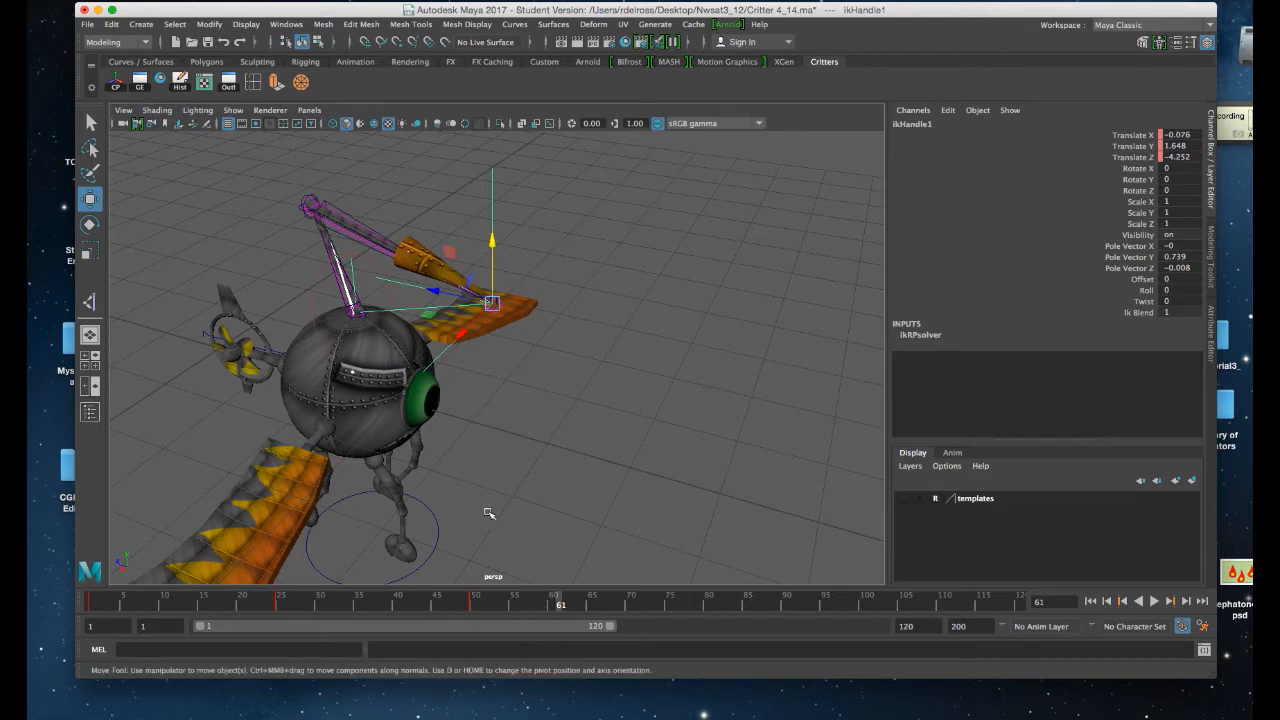
pyautogui.click(140, 83)
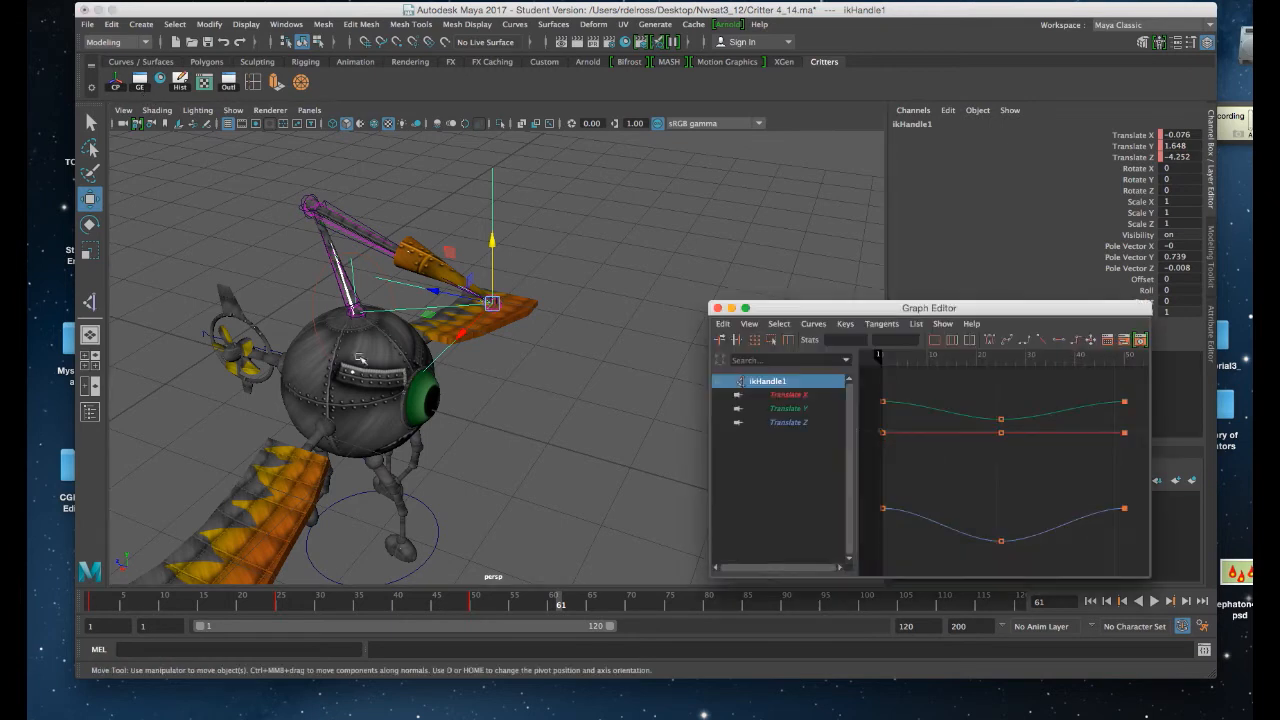
pyautogui.moveTo(831, 311); pyautogui.dragTo(778, 217)
pyautogui.moveTo(765, 303); pyautogui.dragTo(768, 336)
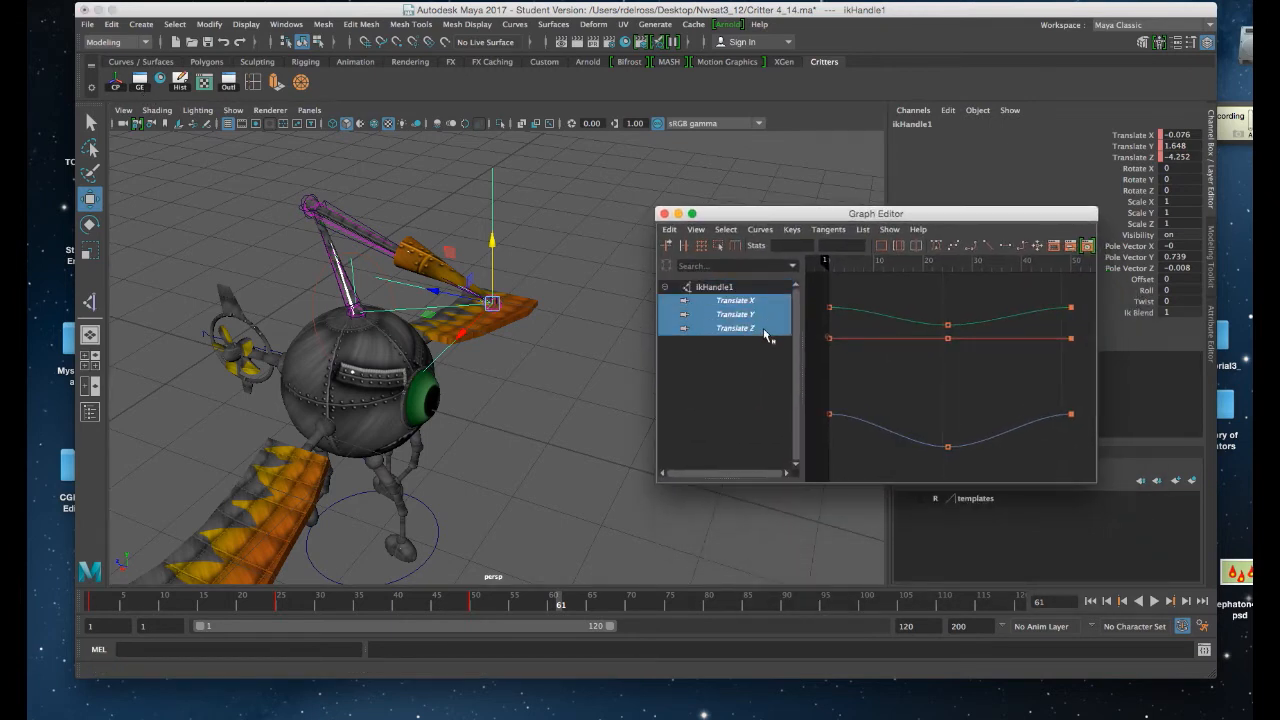
pyautogui.click(760, 230)
pyautogui.moveTo(770, 272)
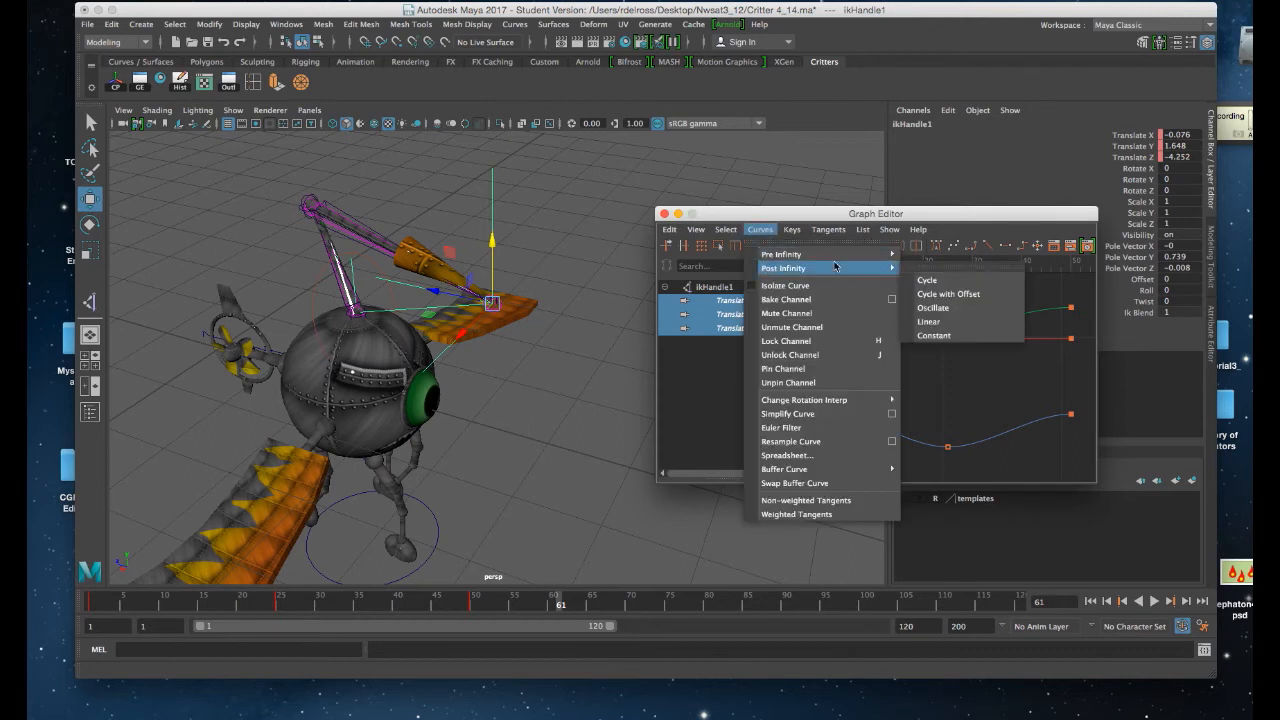
pyautogui.click(925, 280)
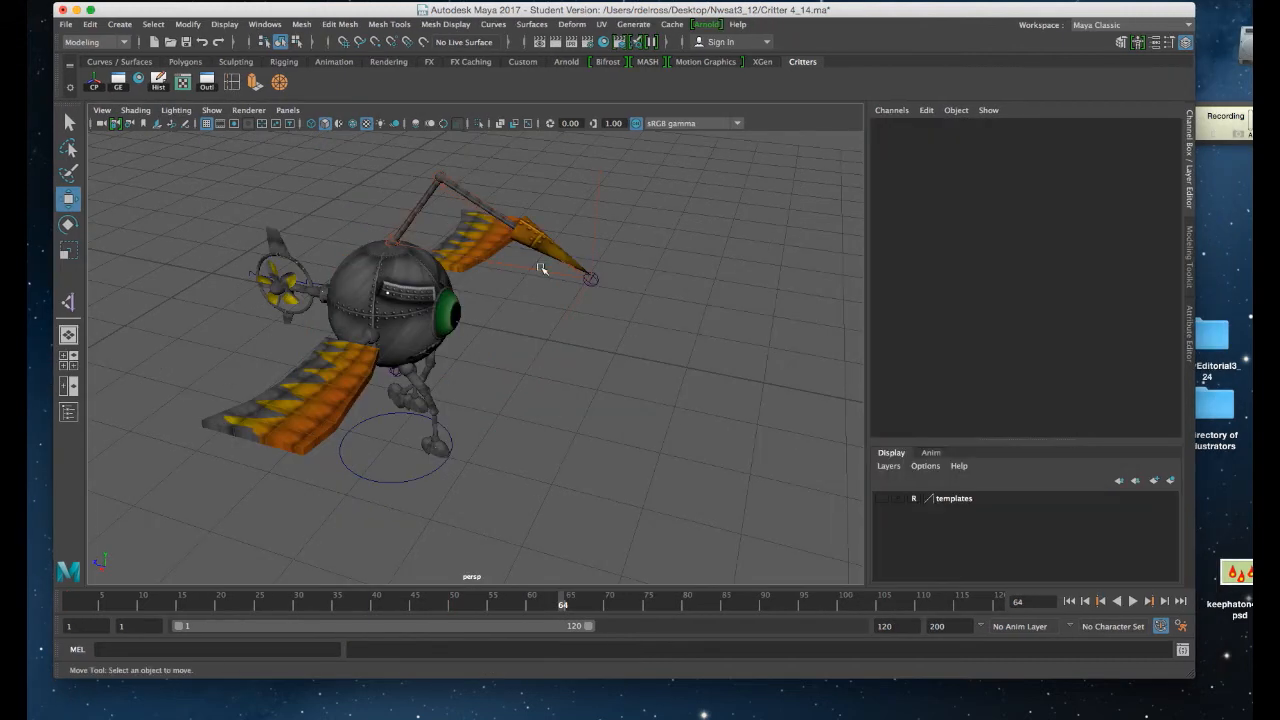
# - Scrub to frame 13 and parent the arm's IK handle to the NURBS circle under the critter
pyautogui.keyDown('alt'); pyautogui.moveTo(509, 284); pyautogui.dragTo(542, 300); pyautogui.keyUp('alt')
pyautogui.keyDown('alt'); pyautogui.moveTo(543, 334); pyautogui.dragTo(560, 309, button='middle'); pyautogui.keyUp('alt')
pyautogui.click(162, 601)
pyautogui.moveTo(162, 601)
pyautogui.mouseDown()
pyautogui.moveTo(466, 603)
pyautogui.moveTo(167, 606)
pyautogui.mouseUp()
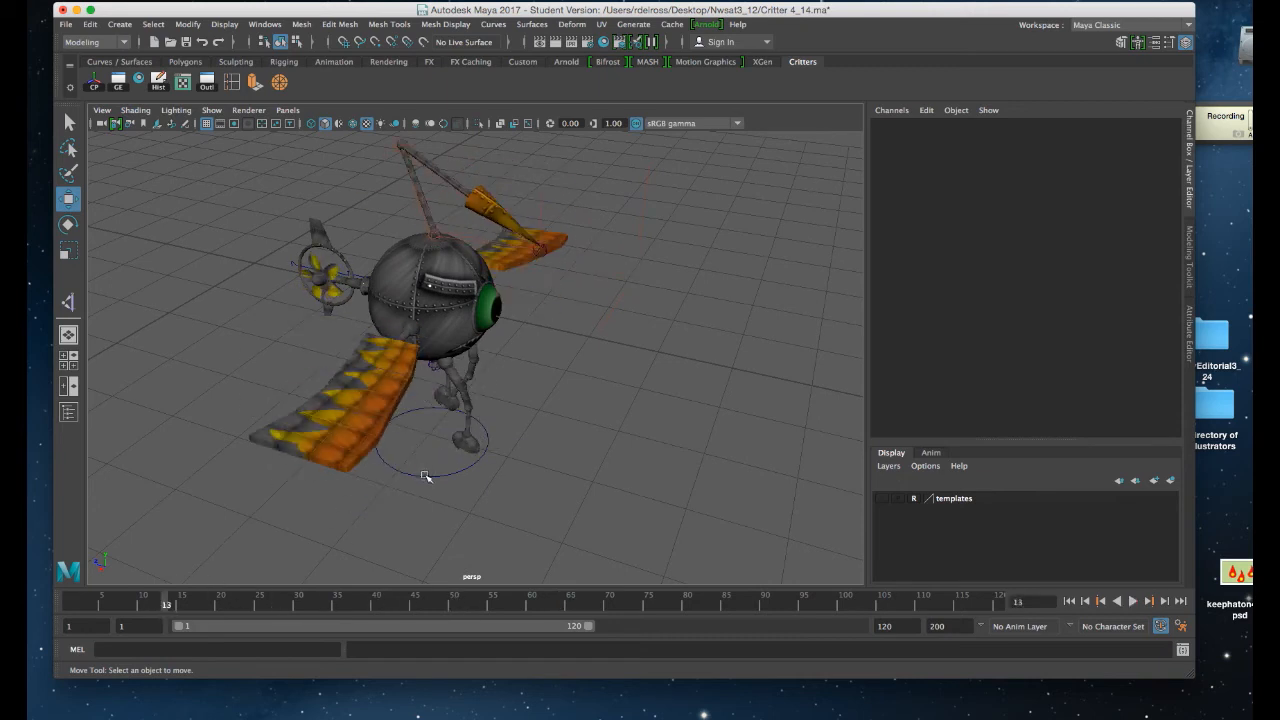
pyautogui.click(425, 476)
pyautogui.keyDown('alt'); pyautogui.moveTo(428, 476); pyautogui.dragTo(485, 480); pyautogui.keyUp('alt')
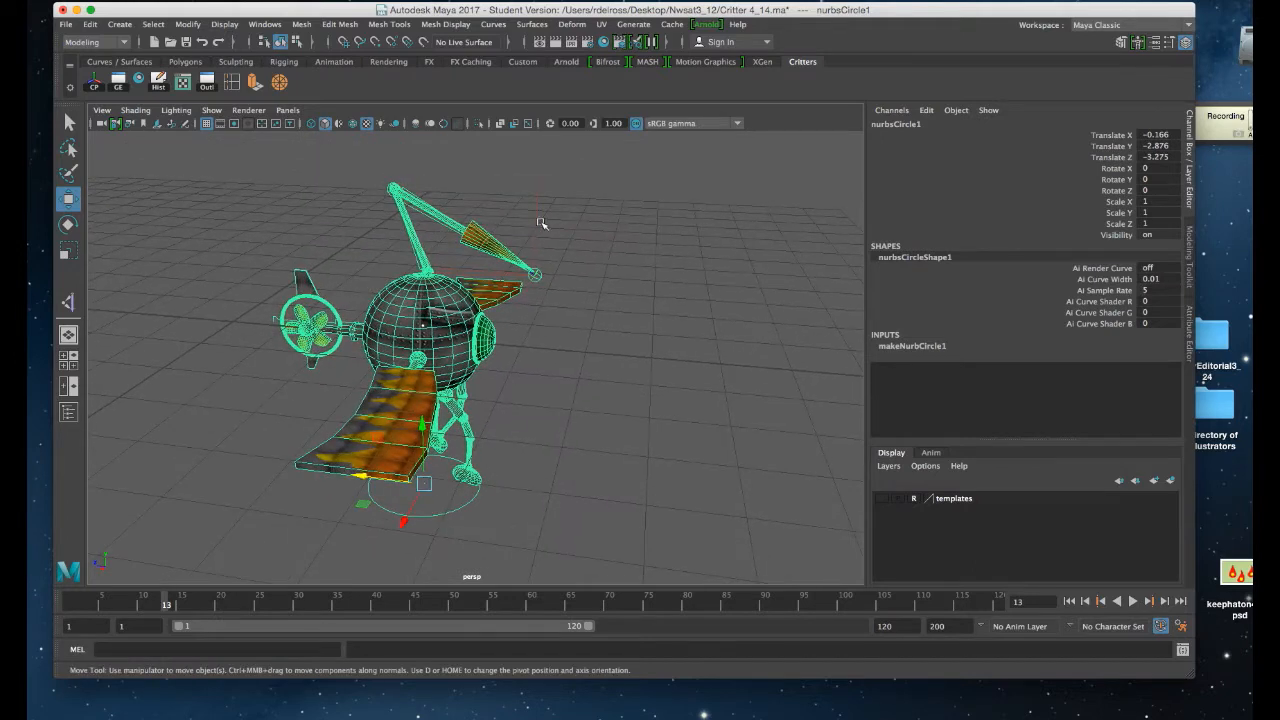
pyautogui.click(535, 273)
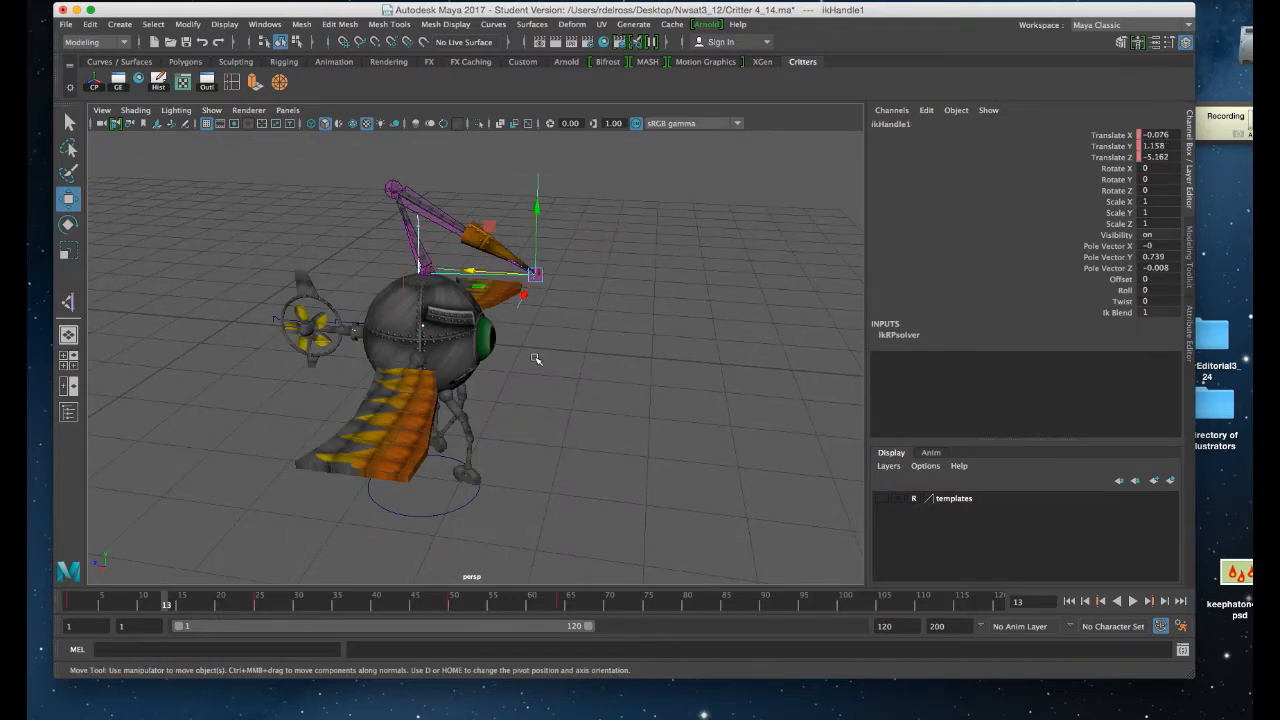
pyautogui.click(465, 508)
pyautogui.press('p')
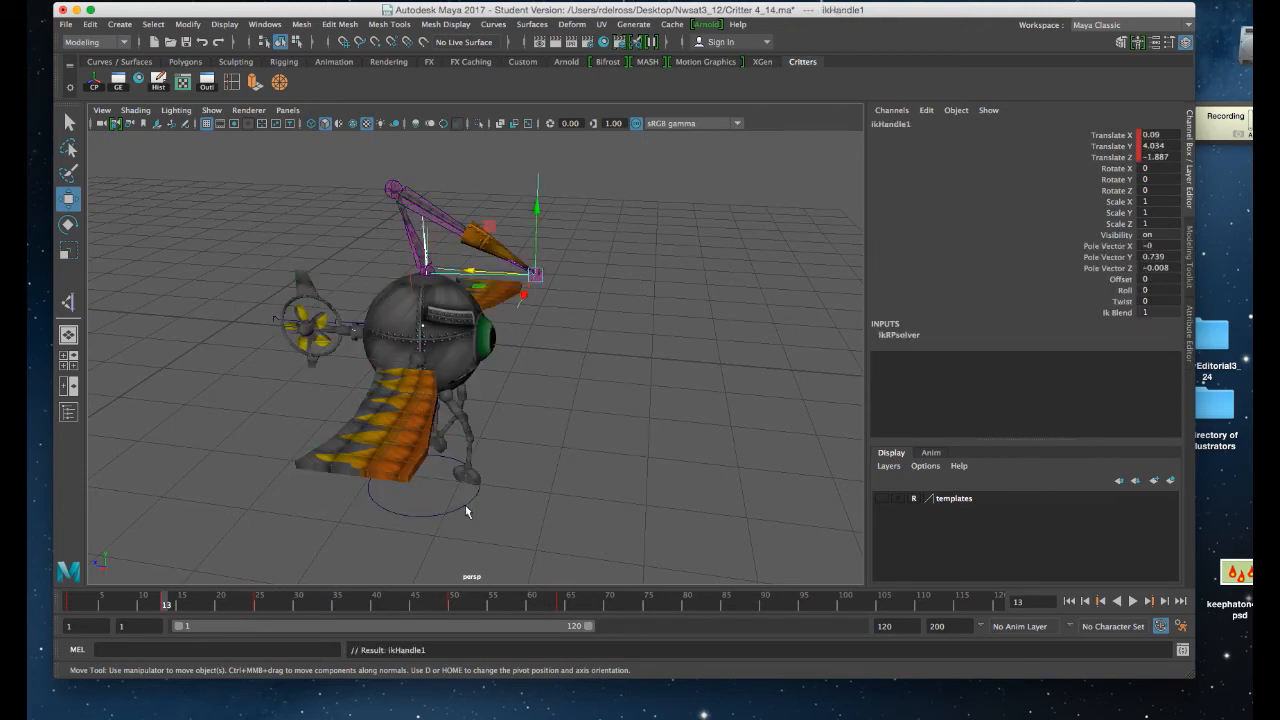
# - Move the NURBS circle with the whole rig to about X -0.073, Y -2.864, Z -2.85
pyautogui.click(453, 511)
pyautogui.moveTo(421, 484); pyautogui.dragTo(394, 488)
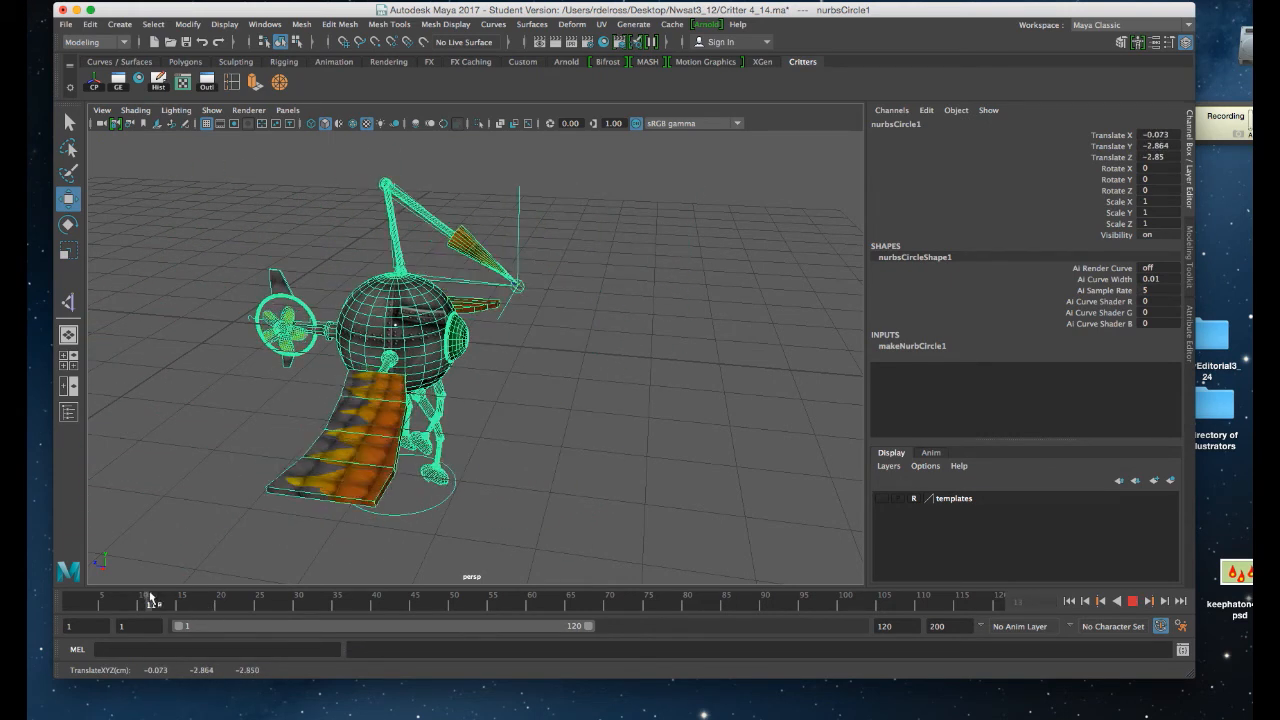